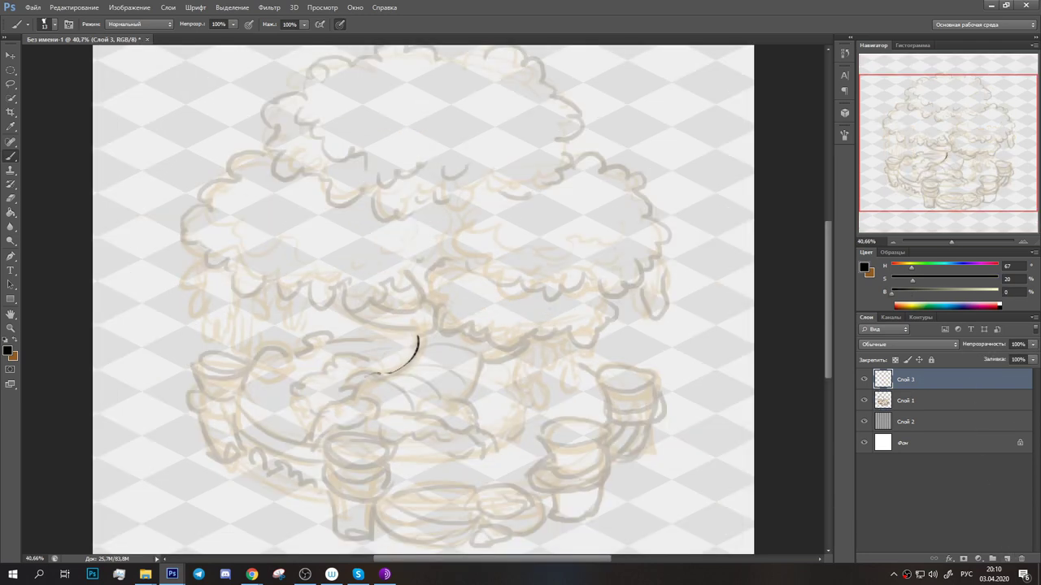
# Ink the hooked right root, small root strokes and the bumpy top edge of the first foliage clump.
pyautogui.moveTo(479, 336); pyautogui.dragTo(463, 404)
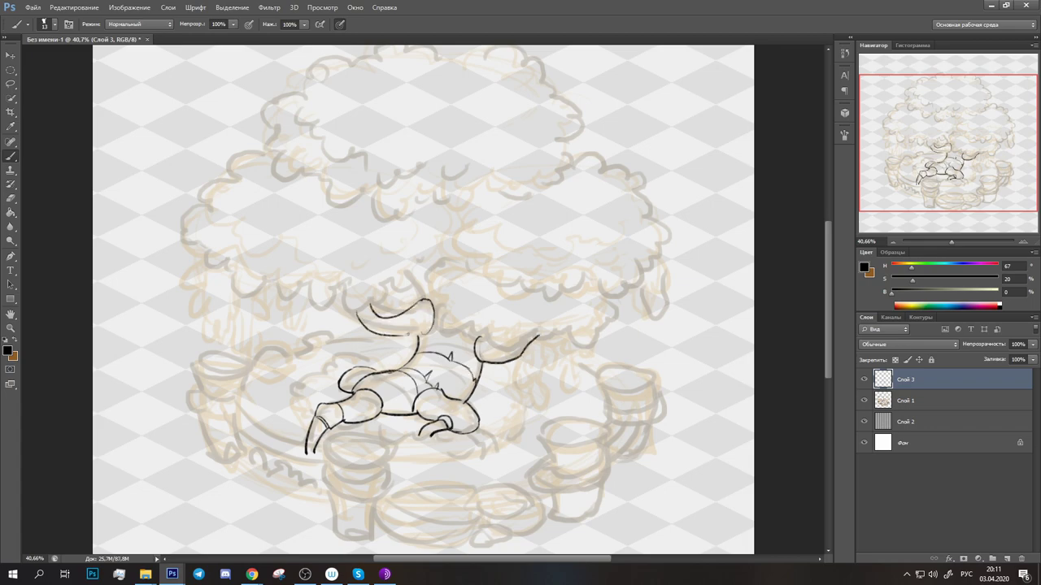
pyautogui.moveTo(423, 325); pyautogui.dragTo(452, 255)
pyautogui.moveTo(369, 307); pyautogui.dragTo(398, 307)
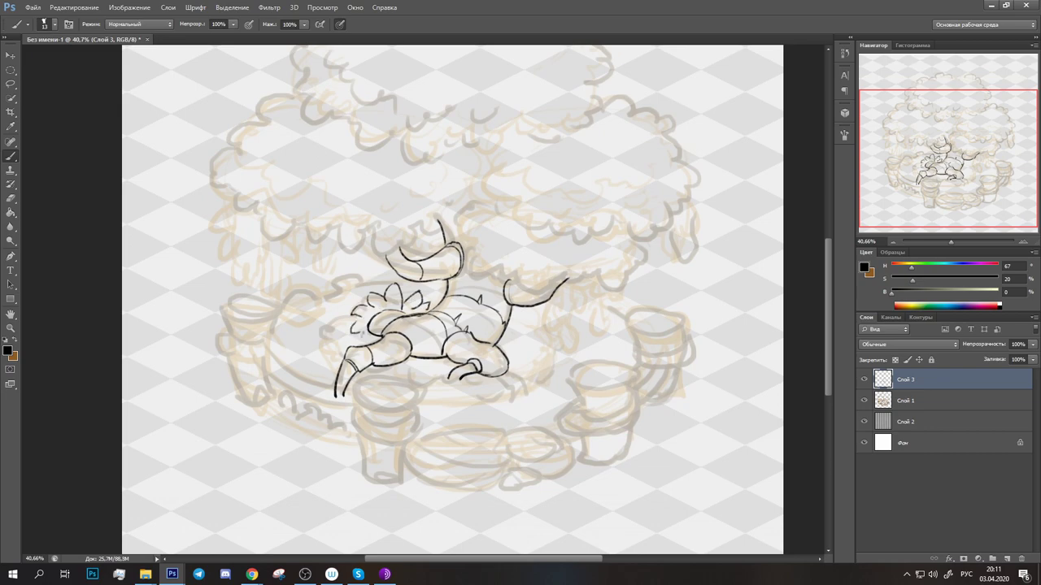
pyautogui.moveTo(506, 364)
pyautogui.mouseDown()
pyautogui.moveTo(420, 378)
pyautogui.moveTo(363, 420)
pyautogui.mouseUp()
pyautogui.moveTo(357, 325); pyautogui.dragTo(389, 335)
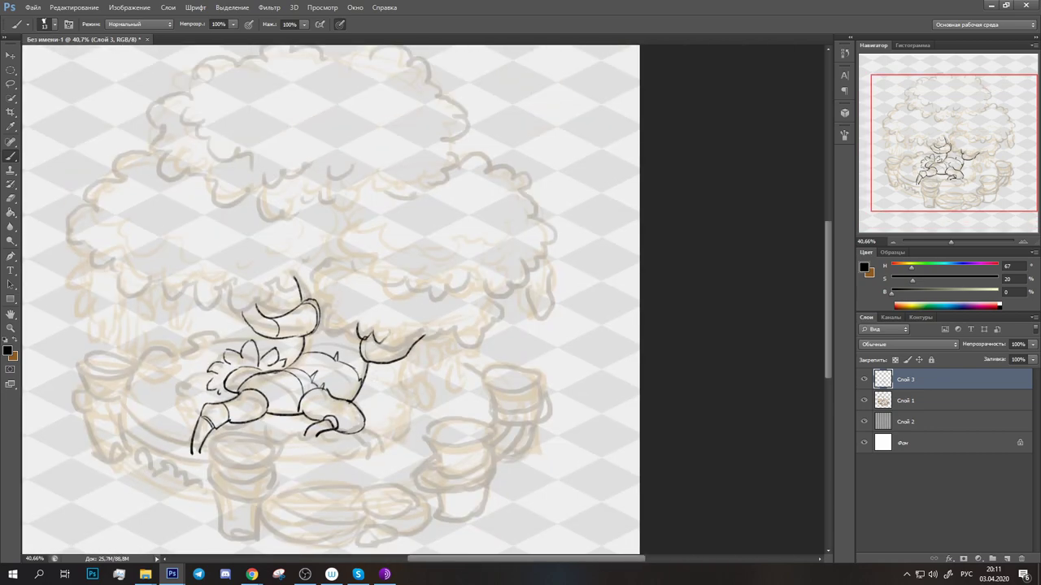
pyautogui.moveTo(351, 258)
pyautogui.mouseDown()
pyautogui.moveTo(402, 241)
pyautogui.moveTo(487, 281)
pyautogui.mouseUp()
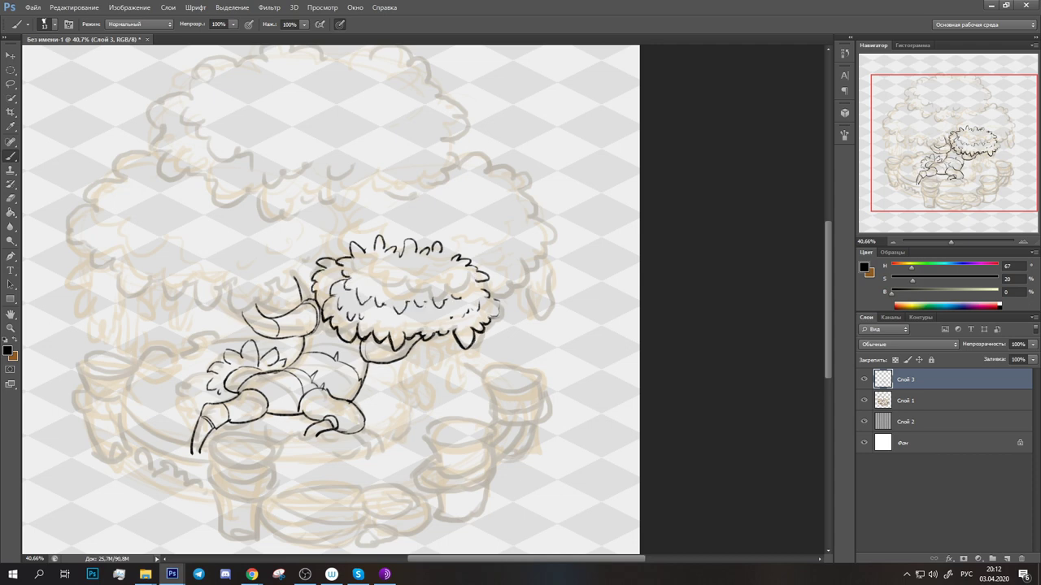
# Ink the left canopy clump's zigzag, scalloped outline and inner fluff squiggles.
pyautogui.scroll(1, 331, 299)
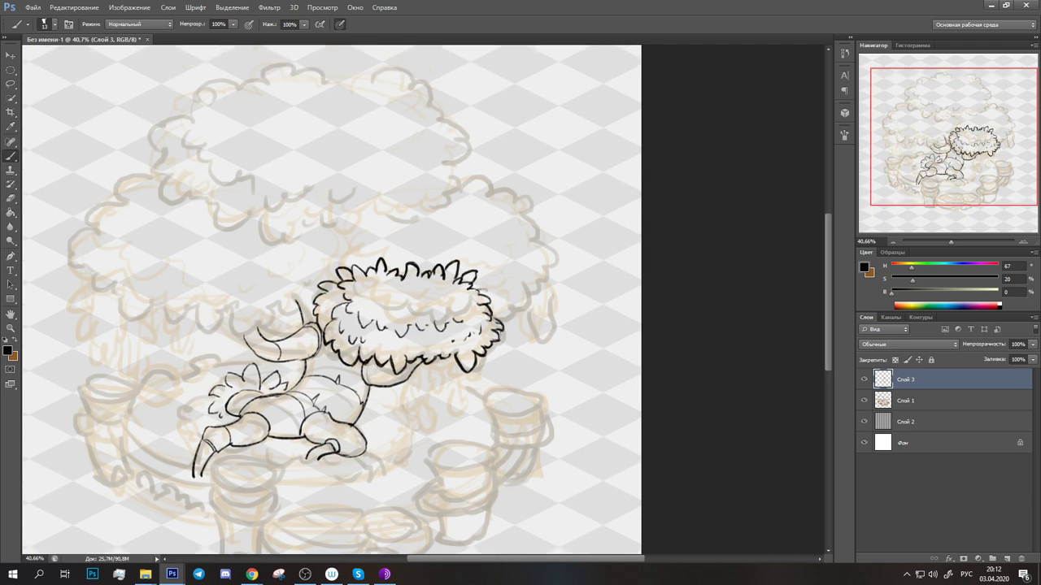
pyautogui.moveTo(302, 271); pyautogui.dragTo(380, 254)
pyautogui.moveTo(361, 299)
pyautogui.mouseDown()
pyautogui.moveTo(413, 258)
pyautogui.moveTo(421, 210)
pyautogui.mouseUp()
pyautogui.press('e')
pyautogui.press('b')
pyautogui.moveTo(415, 259); pyautogui.dragTo(390, 285)
pyautogui.moveTo(228, 159)
pyautogui.mouseDown()
pyautogui.moveTo(162, 197)
pyautogui.moveTo(213, 314)
pyautogui.moveTo(383, 280)
pyautogui.mouseUp()
pyautogui.moveTo(286, 273); pyautogui.dragTo(325, 281)
pyautogui.moveTo(342, 243); pyautogui.dragTo(393, 235)
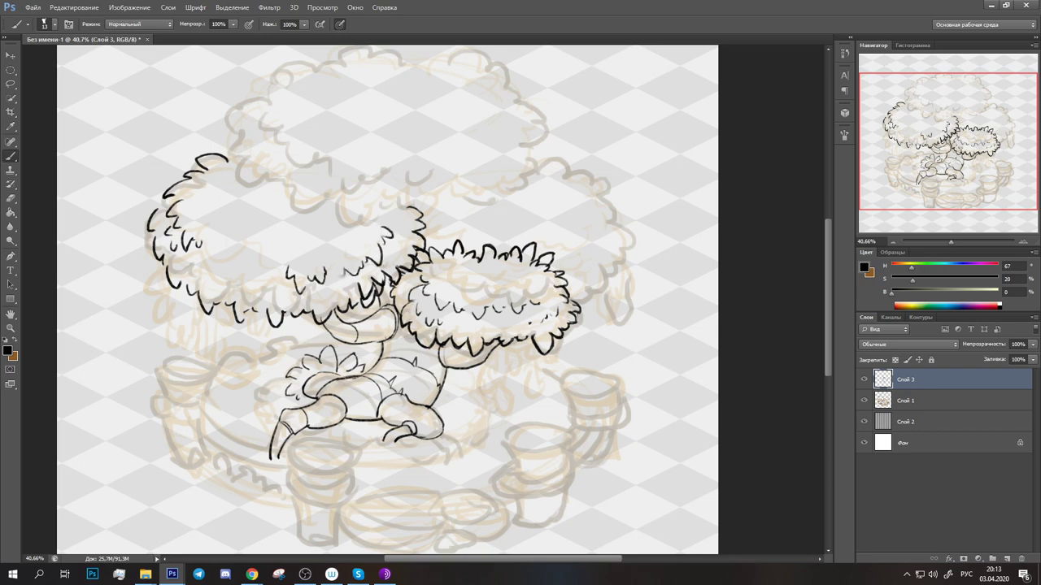
pyautogui.moveTo(200, 232); pyautogui.dragTo(273, 281)
pyautogui.moveTo(216, 195); pyautogui.dragTo(219, 219)
pyautogui.moveTo(321, 244); pyautogui.dragTo(346, 236)
# Ink the right canopy clump's scalloped edge and inner fluff strokes.
pyautogui.moveTo(488, 244); pyautogui.dragTo(396, 302)
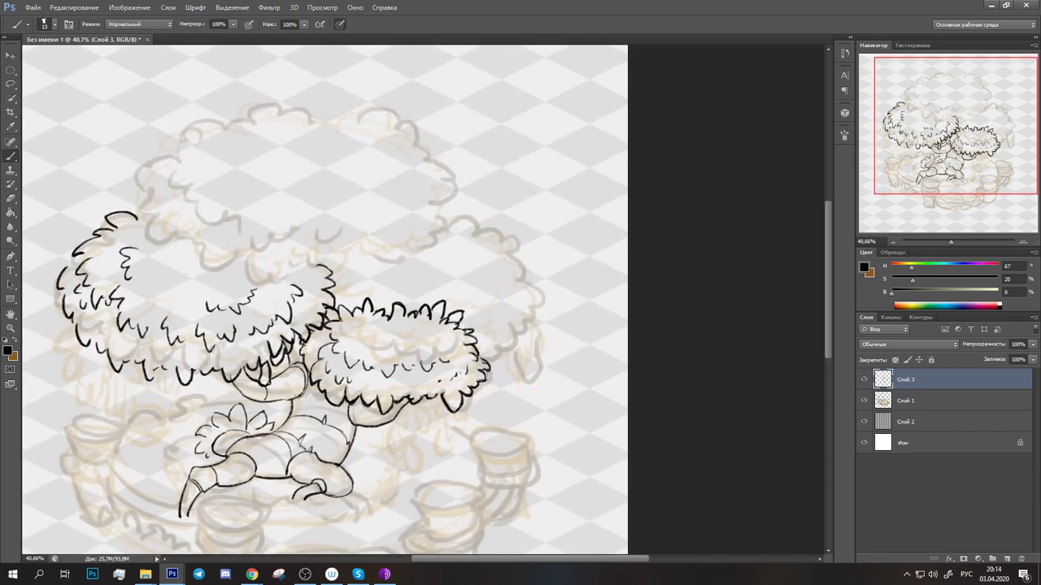
pyautogui.moveTo(498, 231); pyautogui.dragTo(540, 325)
pyautogui.moveTo(530, 330); pyautogui.dragTo(488, 368)
pyautogui.moveTo(520, 250); pyautogui.dragTo(504, 325)
pyautogui.moveTo(465, 234); pyautogui.dragTo(480, 242)
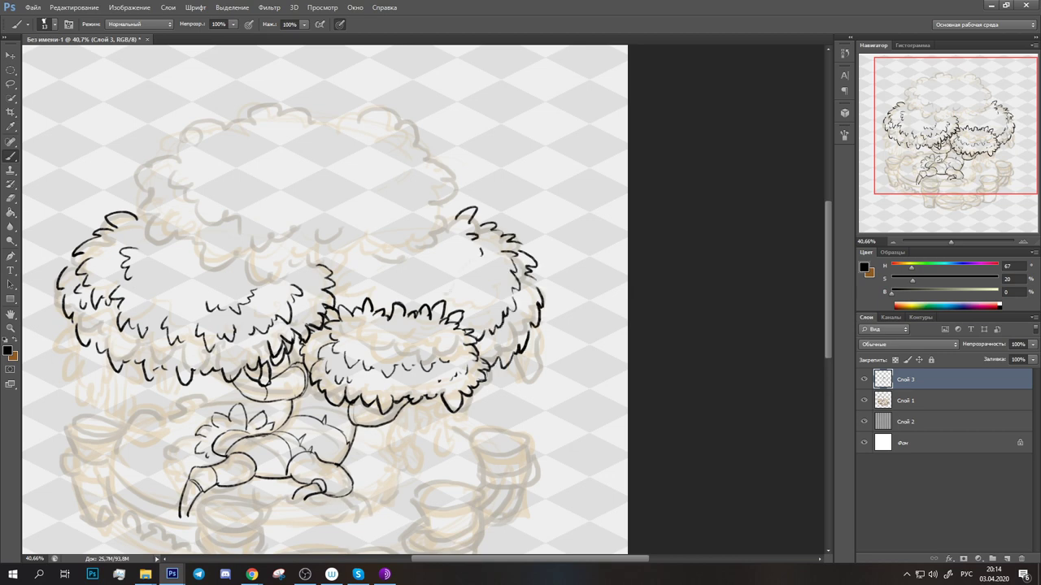
# Ink the curving branch and the top-left and top-middle canopy clumps with fluff strokes.
pyautogui.moveTo(329, 230)
pyautogui.mouseDown()
pyautogui.moveTo(372, 248)
pyautogui.moveTo(411, 138)
pyautogui.mouseUp()
pyautogui.moveTo(254, 113)
pyautogui.mouseDown()
pyautogui.moveTo(151, 215)
pyautogui.moveTo(326, 264)
pyautogui.mouseUp()
pyautogui.moveTo(305, 159)
pyautogui.mouseDown()
pyautogui.moveTo(355, 216)
pyautogui.moveTo(421, 162)
pyautogui.mouseUp()
pyautogui.moveTo(319, 134); pyautogui.dragTo(402, 142)
pyautogui.moveTo(260, 93); pyautogui.dragTo(366, 122)
pyautogui.moveTo(218, 215); pyautogui.dragTo(288, 240)
pyautogui.moveTo(325, 285); pyautogui.dragTo(415, 232)
pyautogui.moveTo(406, 325); pyautogui.dragTo(322, 211)
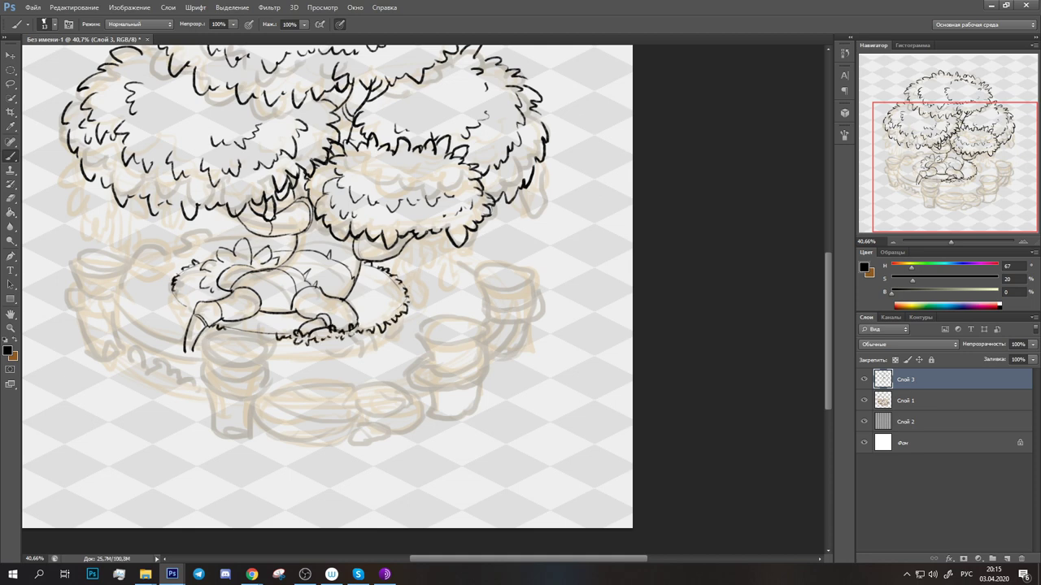
# Outline a small stone beside the roots and try a rim stroke, then undo it.
pyautogui.moveTo(379, 296); pyautogui.dragTo(388, 305)
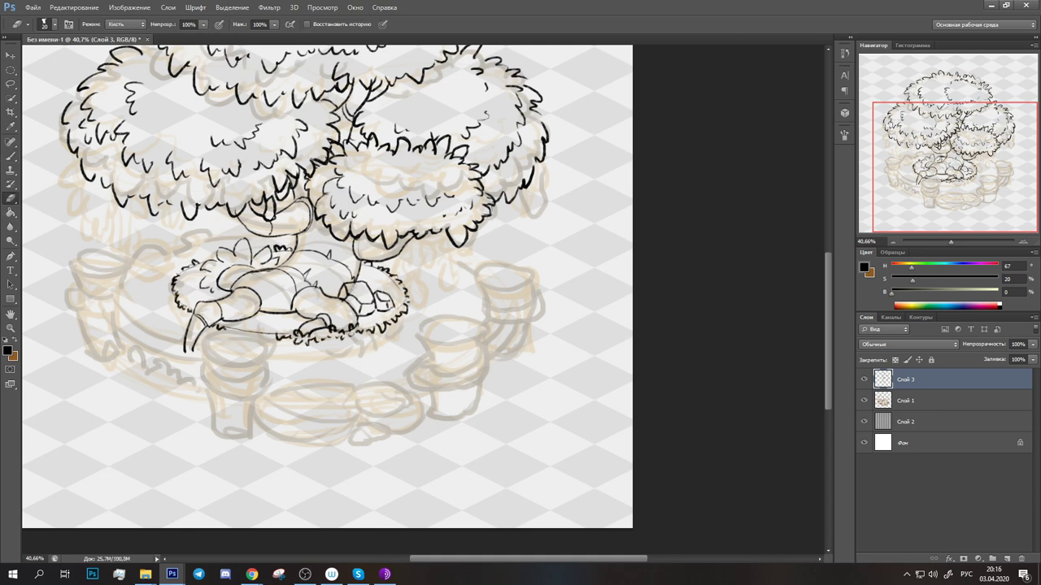
pyautogui.moveTo(326, 285); pyautogui.dragTo(329, 265)
pyautogui.moveTo(410, 309)
pyautogui.mouseDown()
pyautogui.moveTo(358, 341)
pyautogui.moveTo(303, 340)
pyautogui.moveTo(426, 407)
pyautogui.moveTo(500, 400)
pyautogui.mouseUp()
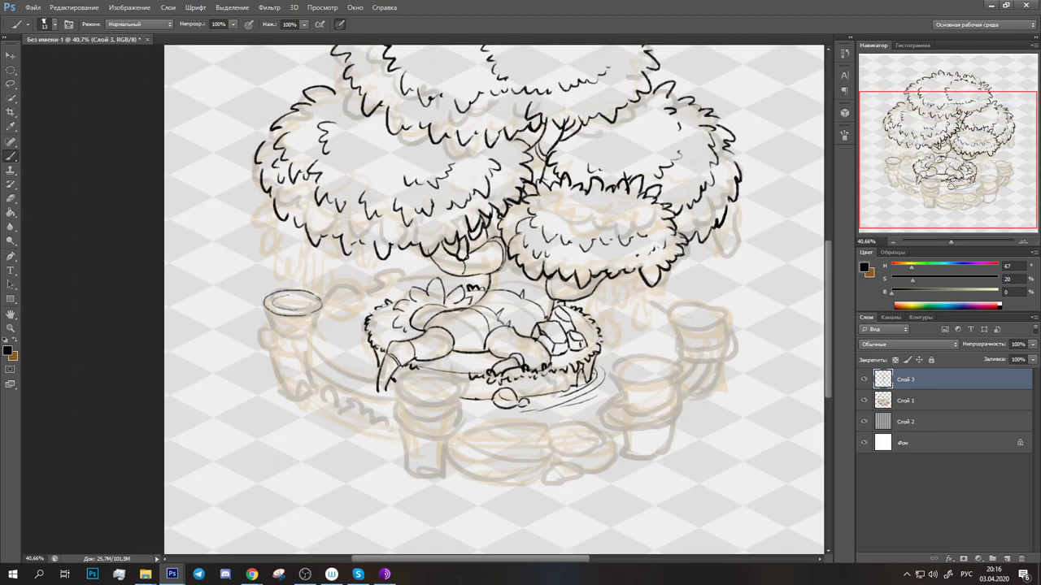
pyautogui.hotkey('ctrl', 'z')
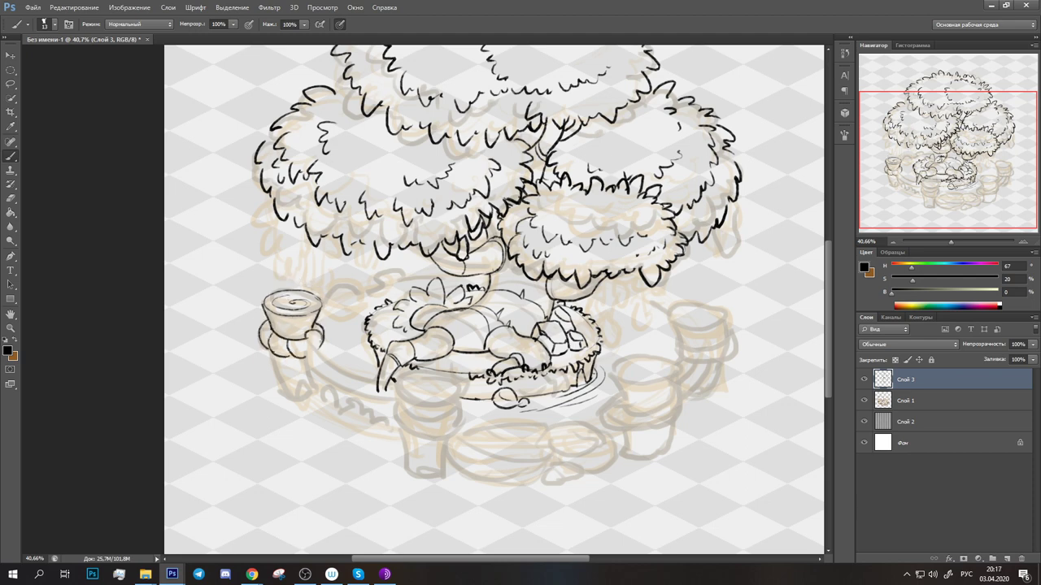
# Ink the front post's cup and the rope to the left post, erasing stray lines.
pyautogui.moveTo(303, 382); pyautogui.dragTo(263, 308)
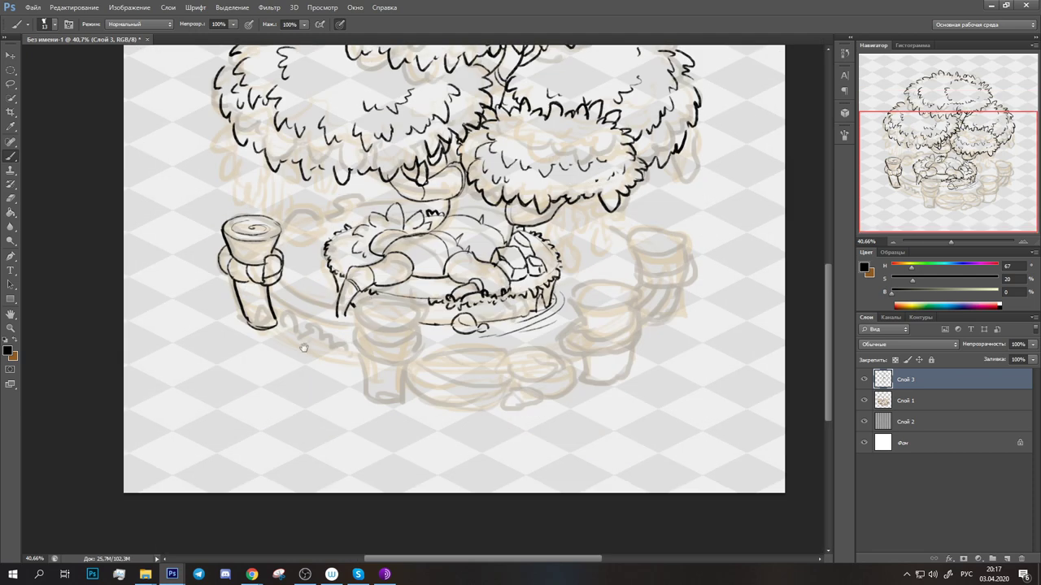
pyautogui.moveTo(356, 307); pyautogui.dragTo(421, 317)
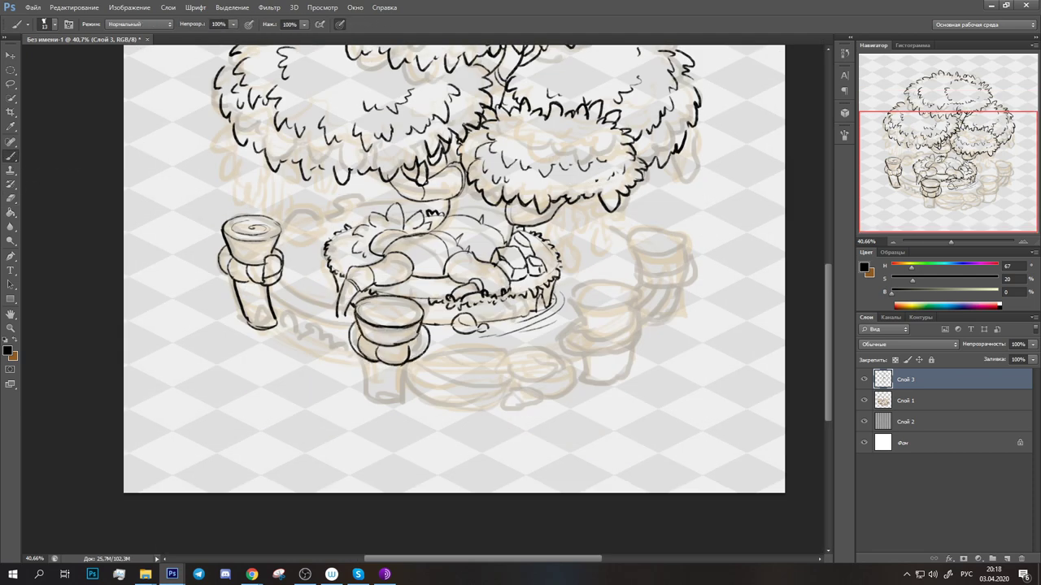
pyautogui.moveTo(283, 280); pyautogui.dragTo(351, 329)
pyautogui.moveTo(274, 318); pyautogui.dragTo(351, 346)
pyautogui.press('e')
pyautogui.press('b')
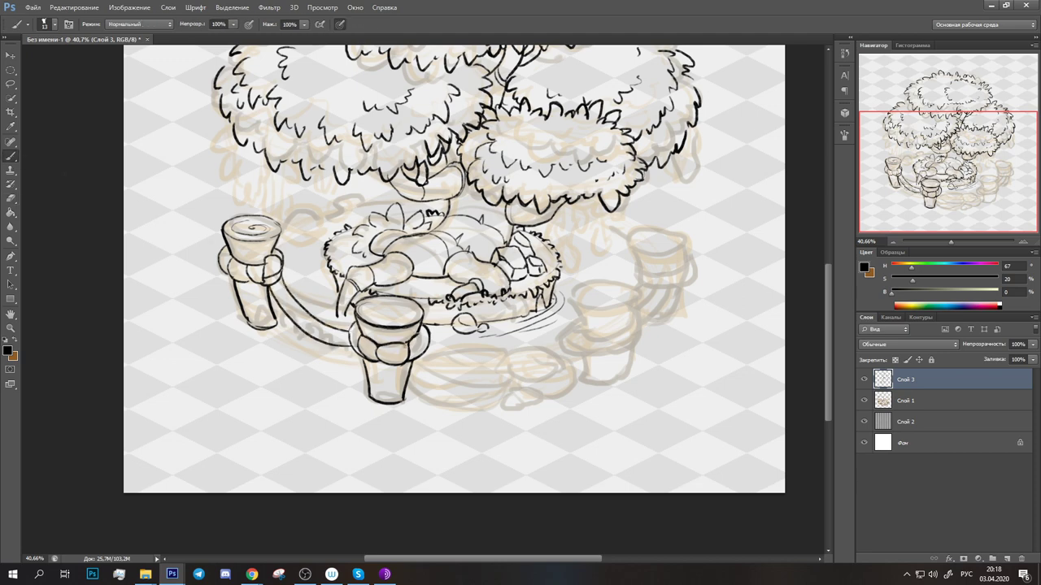
pyautogui.moveTo(313, 319); pyautogui.dragTo(351, 345)
pyautogui.press('e')
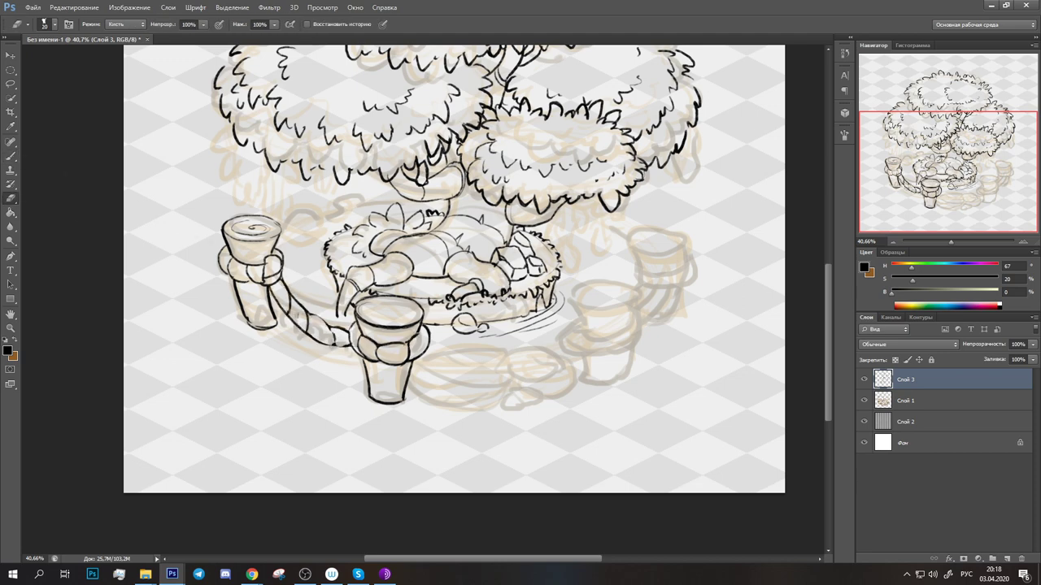
pyautogui.moveTo(275, 291); pyautogui.dragTo(302, 329)
pyautogui.press('b')
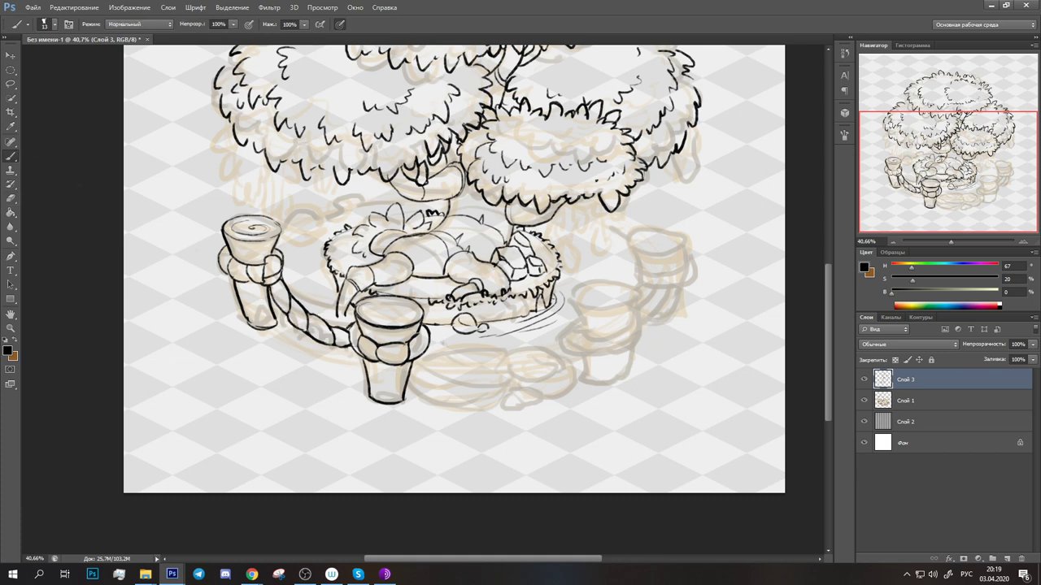
# Ink the flat stone below the front post, a small wedge and a block stone.
pyautogui.moveTo(413, 368); pyautogui.dragTo(431, 348)
pyautogui.moveTo(412, 384); pyautogui.dragTo(505, 407)
pyautogui.moveTo(509, 395); pyautogui.dragTo(540, 400)
pyautogui.moveTo(501, 355); pyautogui.dragTo(514, 381)
pyautogui.moveTo(495, 345); pyautogui.dragTo(373, 398)
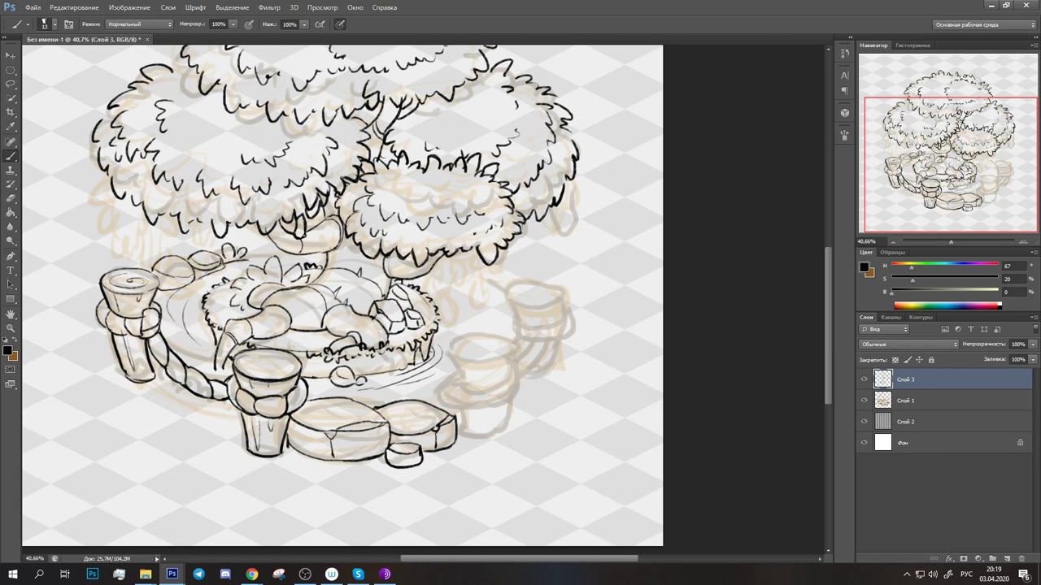
# Ink the right front and back right posts with saucers, then hide the beige sketch layer.
pyautogui.moveTo(448, 335); pyautogui.dragTo(423, 282)
pyautogui.moveTo(426, 294)
pyautogui.mouseDown()
pyautogui.moveTo(489, 291)
pyautogui.moveTo(439, 334)
pyautogui.mouseUp()
pyautogui.moveTo(491, 298)
pyautogui.mouseDown()
pyautogui.moveTo(479, 335)
pyautogui.moveTo(439, 382)
pyautogui.mouseUp()
pyautogui.moveTo(491, 315); pyautogui.dragTo(469, 355)
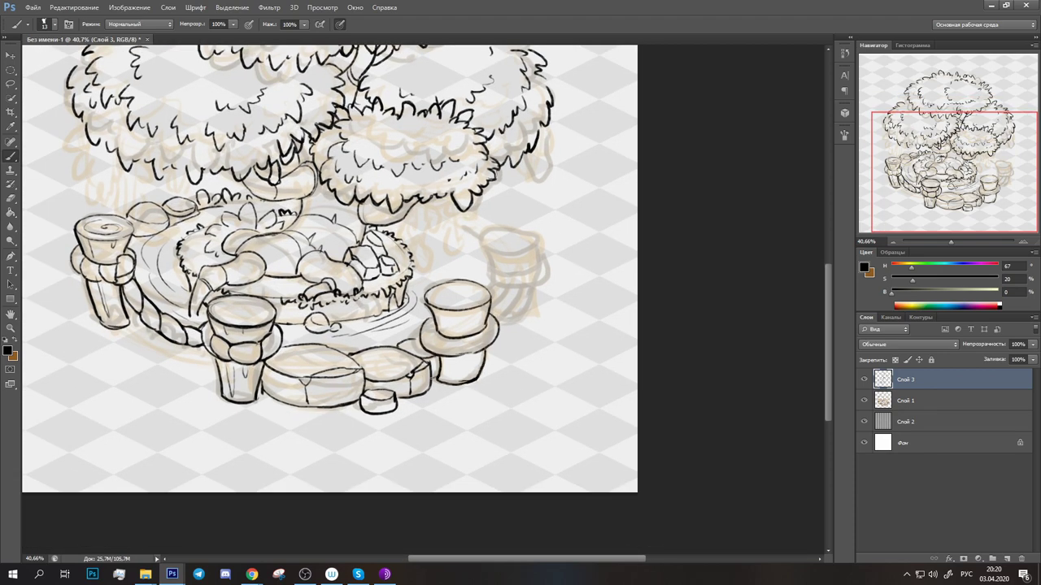
pyautogui.moveTo(472, 303); pyautogui.dragTo(370, 351)
pyautogui.moveTo(379, 290); pyautogui.dragTo(436, 292)
pyautogui.moveTo(382, 295); pyautogui.dragTo(447, 332)
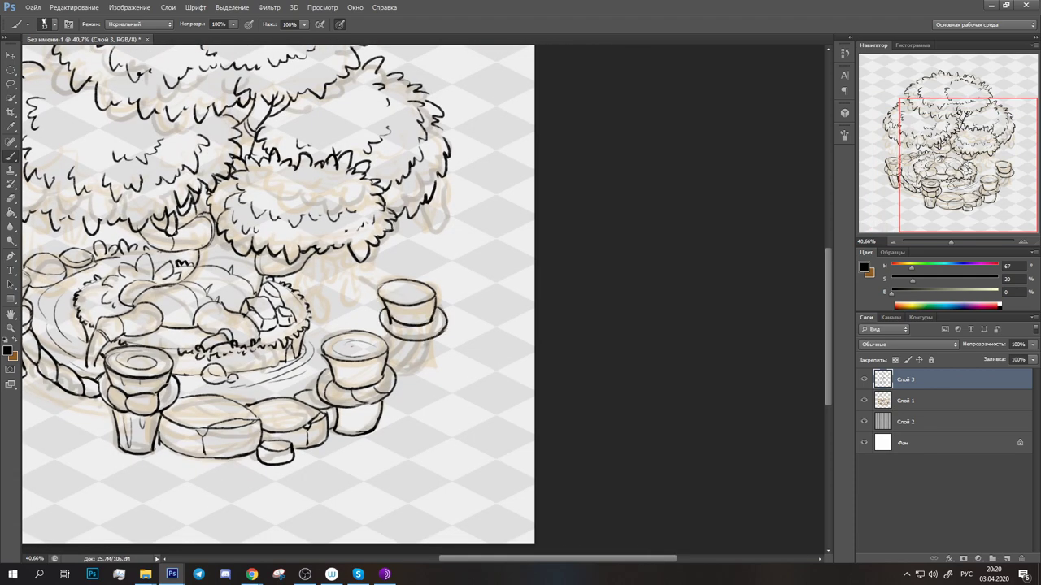
pyautogui.moveTo(358, 280); pyautogui.dragTo(487, 271)
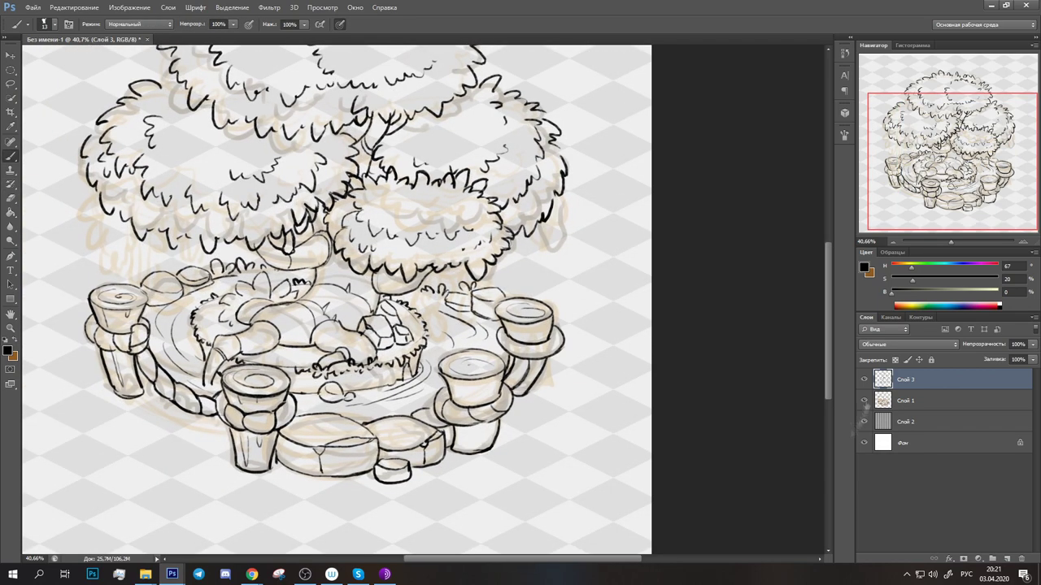
pyautogui.click(863, 400)
pyautogui.scroll(-2, 423, 301)
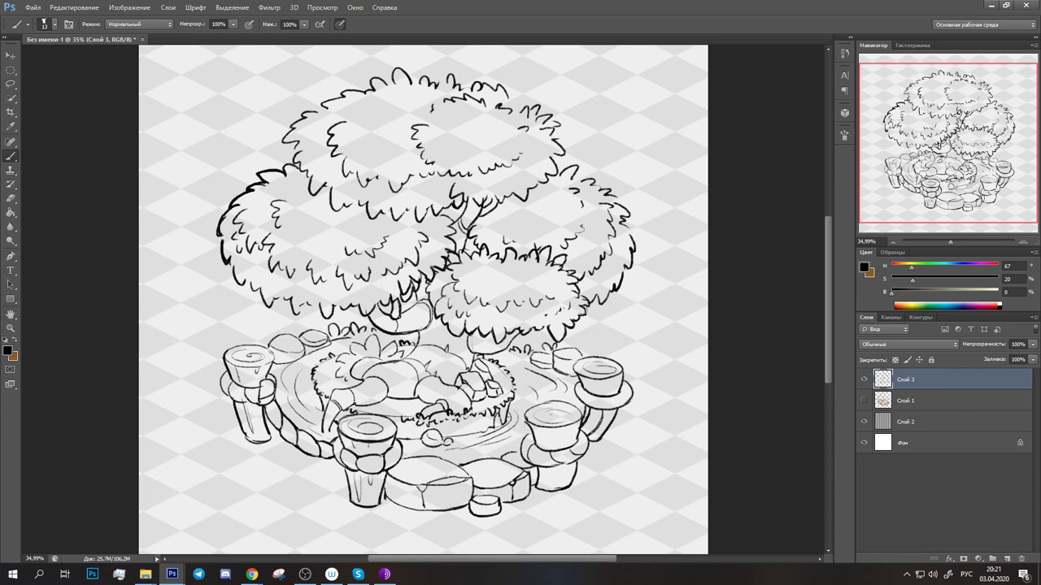
# On a new layer, lasso around the tree foliage and bucket-fill it flat green.
pyautogui.keyDown('ctrl'); pyautogui.click(1006, 559); pyautogui.keyUp('ctrl')
pyautogui.press('l')
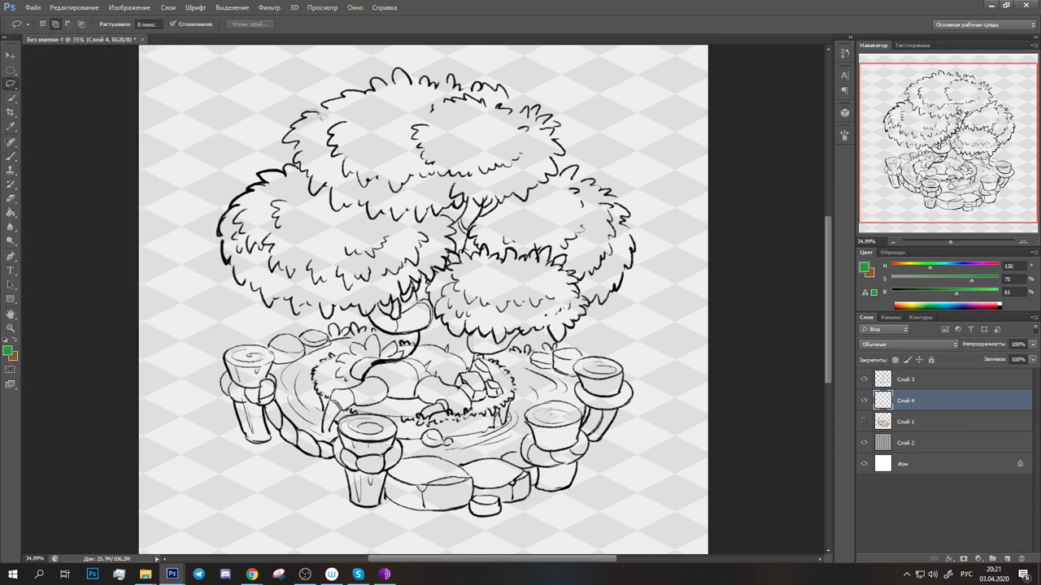
pyautogui.moveTo(235, 268); pyautogui.dragTo(443, 273)
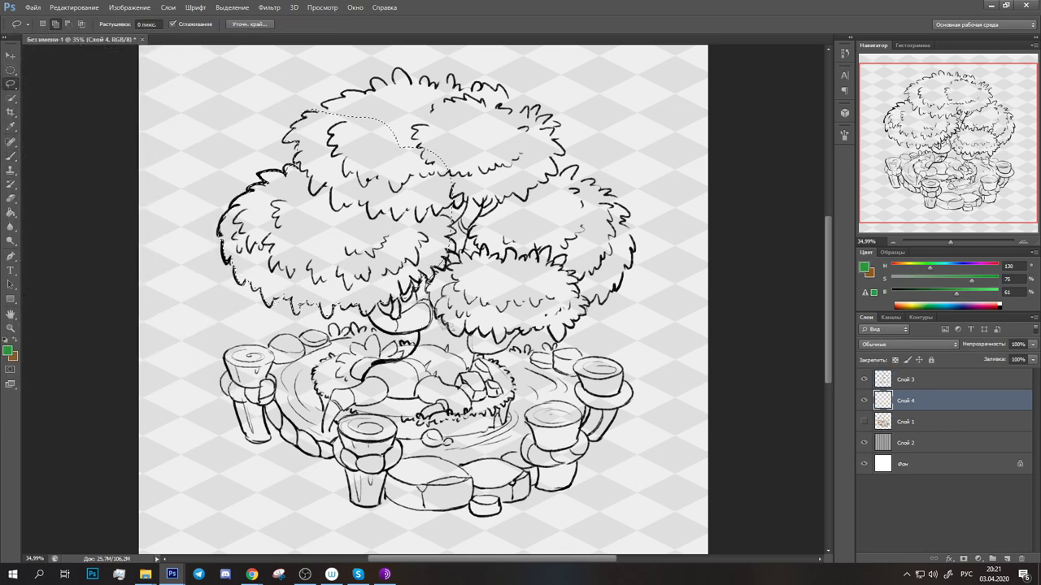
pyautogui.moveTo(570, 333)
pyautogui.mouseDown()
pyautogui.moveTo(370, 102)
pyautogui.moveTo(350, 94)
pyautogui.mouseUp()
pyautogui.press('g')
pyautogui.click(405, 306)
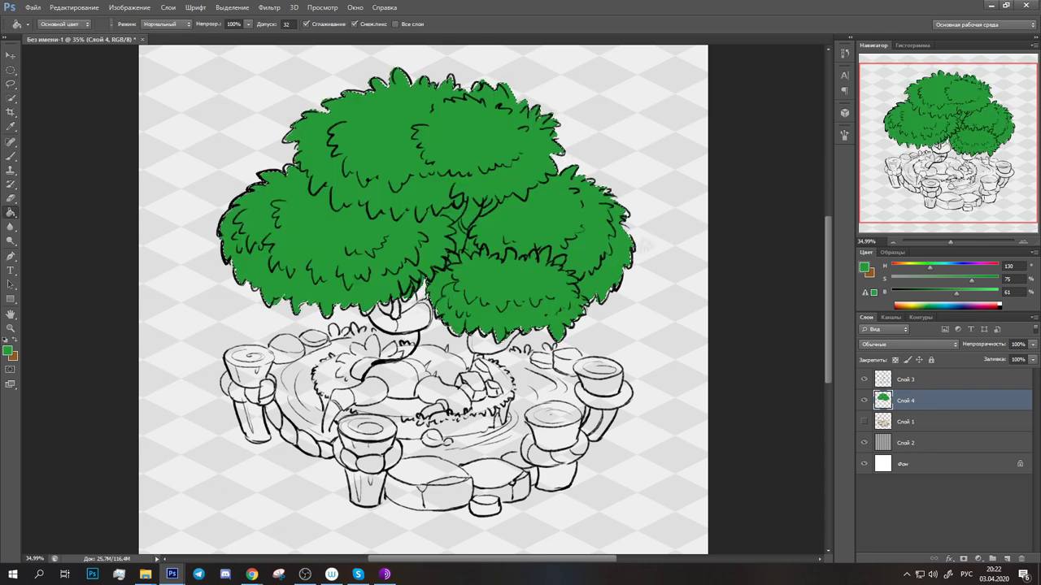
# Paint the trunk, a branch and the roots dark brown.
pyautogui.press('b')
pyautogui.click(55, 24)
pyautogui.moveTo(407, 381)
pyautogui.mouseDown()
pyautogui.moveTo(460, 223)
pyautogui.moveTo(492, 205)
pyautogui.mouseUp()
pyautogui.moveTo(426, 330)
pyautogui.mouseDown()
pyautogui.moveTo(382, 309)
pyautogui.moveTo(455, 354)
pyautogui.moveTo(512, 333)
pyautogui.mouseUp()
pyautogui.moveTo(472, 382)
pyautogui.mouseDown()
pyautogui.moveTo(358, 386)
pyautogui.moveTo(325, 426)
pyautogui.mouseUp()
pyautogui.moveTo(358, 395)
pyautogui.mouseDown()
pyautogui.moveTo(447, 390)
pyautogui.moveTo(472, 413)
pyautogui.mouseUp()
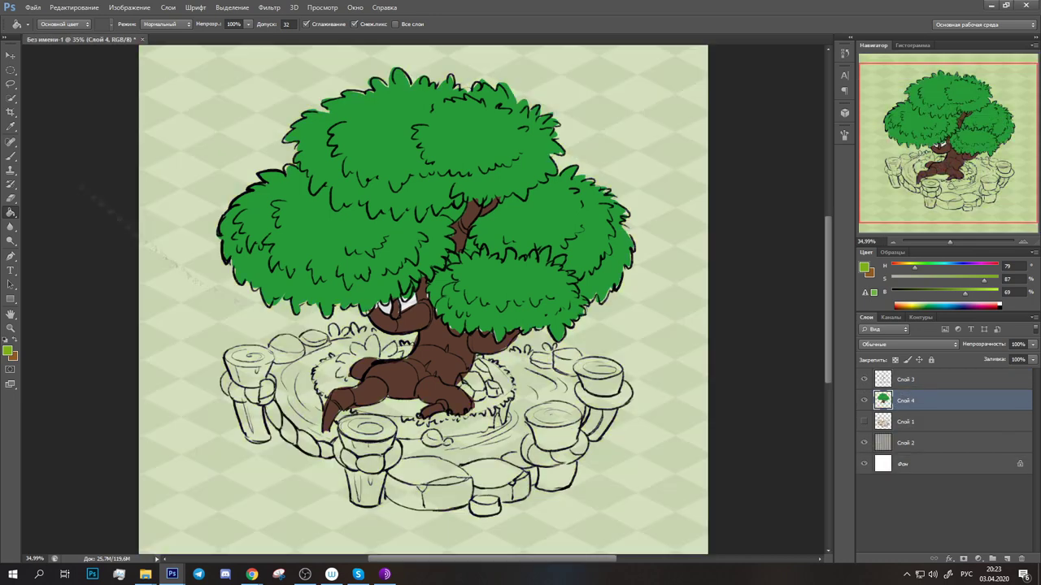
# Paint light-green grass, dark-green leaves at the trunk base, and the stones tan.
pyautogui.moveTo(317, 364)
pyautogui.mouseDown()
pyautogui.moveTo(351, 392)
pyautogui.moveTo(468, 423)
pyautogui.moveTo(508, 362)
pyautogui.mouseUp()
pyautogui.moveTo(335, 383)
pyautogui.mouseDown()
pyautogui.moveTo(370, 346)
pyautogui.moveTo(398, 335)
pyautogui.mouseUp()
pyautogui.moveTo(394, 496)
pyautogui.mouseDown()
pyautogui.moveTo(446, 470)
pyautogui.moveTo(468, 472)
pyautogui.moveTo(472, 488)
pyautogui.moveTo(528, 488)
pyautogui.moveTo(480, 508)
pyautogui.mouseUp()
pyautogui.moveTo(273, 362); pyautogui.dragTo(323, 335)
pyautogui.moveTo(460, 398)
pyautogui.mouseDown()
pyautogui.moveTo(494, 370)
pyautogui.moveTo(577, 351)
pyautogui.mouseUp()
pyautogui.moveTo(533, 366); pyautogui.dragTo(553, 356)
# Fill the right-hand, left and front-left posts with brown.
pyautogui.moveTo(532, 443)
pyautogui.mouseDown()
pyautogui.moveTo(545, 415)
pyautogui.moveTo(573, 411)
pyautogui.mouseUp()
pyautogui.moveTo(537, 484); pyautogui.dragTo(576, 468)
pyautogui.moveTo(584, 374)
pyautogui.mouseDown()
pyautogui.moveTo(597, 397)
pyautogui.moveTo(622, 383)
pyautogui.moveTo(611, 439)
pyautogui.mouseUp()
pyautogui.moveTo(228, 356)
pyautogui.mouseDown()
pyautogui.moveTo(246, 383)
pyautogui.moveTo(268, 386)
pyautogui.mouseUp()
pyautogui.moveTo(240, 402); pyautogui.dragTo(264, 443)
pyautogui.moveTo(342, 419)
pyautogui.mouseDown()
pyautogui.moveTo(391, 451)
pyautogui.moveTo(378, 504)
pyautogui.mouseUp()
# Shade the grass mound's lower edge olive and fill the post tops light tan.
pyautogui.click(907, 268)
pyautogui.moveTo(444, 431)
pyautogui.mouseDown()
pyautogui.moveTo(506, 406)
pyautogui.moveTo(392, 430)
pyautogui.mouseUp()
pyautogui.keyDown('alt'); pyautogui.click(431, 488); pyautogui.keyUp('alt')
pyautogui.moveTo(330, 406)
pyautogui.mouseDown()
pyautogui.moveTo(402, 428)
pyautogui.moveTo(394, 431)
pyautogui.mouseUp()
pyautogui.moveTo(524, 415); pyautogui.dragTo(573, 416)
pyautogui.click(903, 266)
pyautogui.moveTo(576, 365); pyautogui.dragTo(613, 371)
pyautogui.moveTo(228, 352); pyautogui.dragTo(341, 370)
# On a new layer, paint blue pond water around the island's left, right and front edges.
pyautogui.click(949, 306)
pyautogui.keyDown('ctrl'); pyautogui.click(1007, 559); pyautogui.keyUp('ctrl')
pyautogui.moveTo(276, 374); pyautogui.dragTo(317, 431)
pyautogui.moveTo(309, 383); pyautogui.dragTo(334, 435)
pyautogui.moveTo(383, 337); pyautogui.dragTo(407, 338)
pyautogui.moveTo(333, 335); pyautogui.dragTo(383, 337)
pyautogui.moveTo(488, 358)
pyautogui.mouseDown()
pyautogui.moveTo(561, 390)
pyautogui.moveTo(504, 427)
pyautogui.moveTo(394, 439)
pyautogui.mouseUp()
pyautogui.moveTo(398, 460)
pyautogui.mouseDown()
pyautogui.moveTo(525, 443)
pyautogui.moveTo(581, 455)
pyautogui.mouseUp()
# Back on the canopy colour layer, paint the ropes light grey.
pyautogui.click(905, 400)
pyautogui.click(901, 304)
pyautogui.moveTo(578, 406); pyautogui.dragTo(627, 392)
pyautogui.moveTo(226, 380)
pyautogui.mouseDown()
pyautogui.moveTo(309, 447)
pyautogui.moveTo(399, 468)
pyautogui.mouseUp()
# Paint green bushes behind the pond's back-left edge, then pick bright green and a larger textured brush.
pyautogui.keyDown('alt'); pyautogui.click(430, 439); pyautogui.keyUp('alt')
pyautogui.keyDown('alt'); pyautogui.click(330, 370); pyautogui.keyUp('alt')
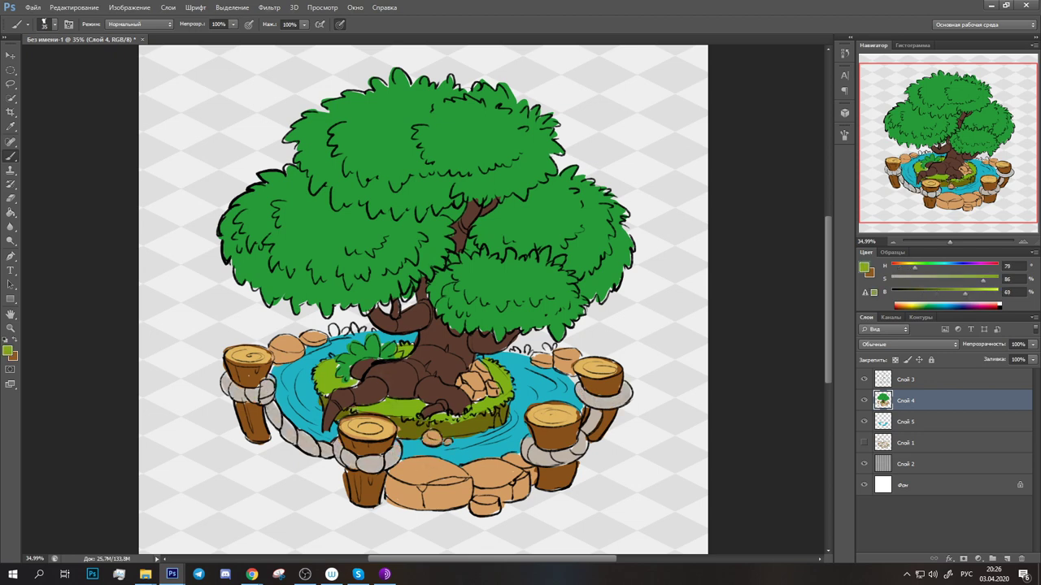
pyautogui.moveTo(328, 334); pyautogui.dragTo(369, 328)
pyautogui.click(931, 303)
pyautogui.click(45, 23)
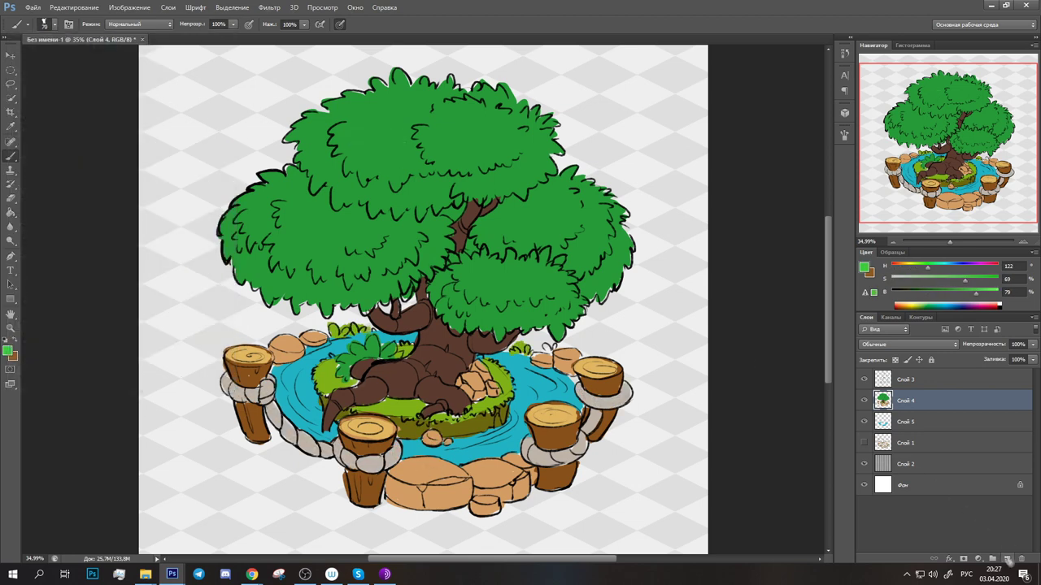
# On a new layer, paint light-green highlights across the canopy and lower-right bush.
pyautogui.doubleClick(122, 163)
pyautogui.click(993, 560)
pyautogui.moveTo(349, 155); pyautogui.dragTo(444, 114)
pyautogui.moveTo(317, 162); pyautogui.dragTo(471, 122)
pyautogui.moveTo(334, 97); pyautogui.dragTo(488, 183)
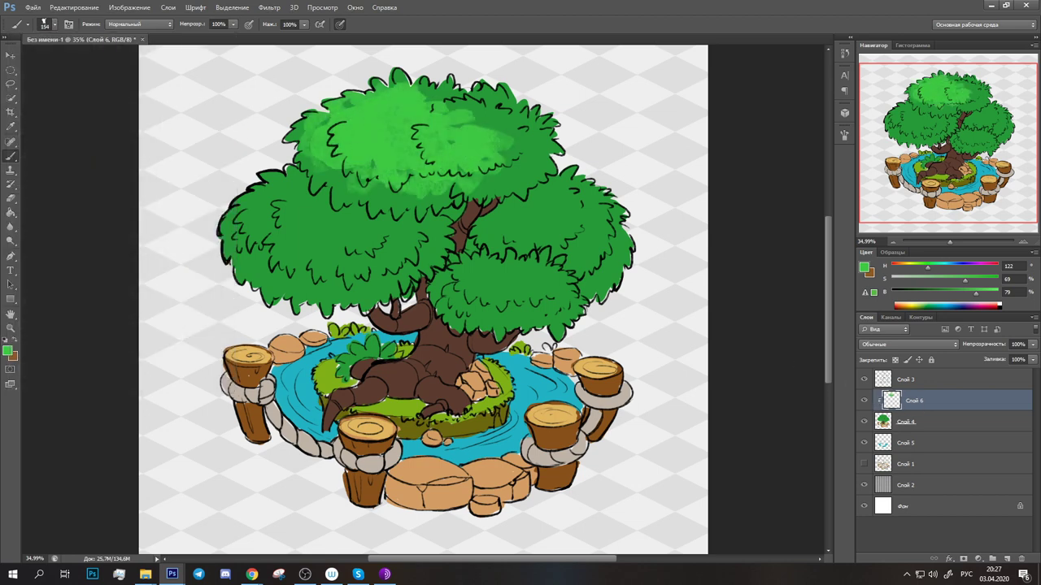
pyautogui.moveTo(504, 97); pyautogui.dragTo(235, 244)
pyautogui.moveTo(276, 195); pyautogui.dragTo(382, 260)
pyautogui.moveTo(456, 276); pyautogui.dragTo(537, 296)
# Enlarge the brush to 66 and paint lighter brown strokes on the trunk.
pyautogui.click(49, 23)
pyautogui.moveTo(122, 46); pyautogui.dragTo(99, 46)
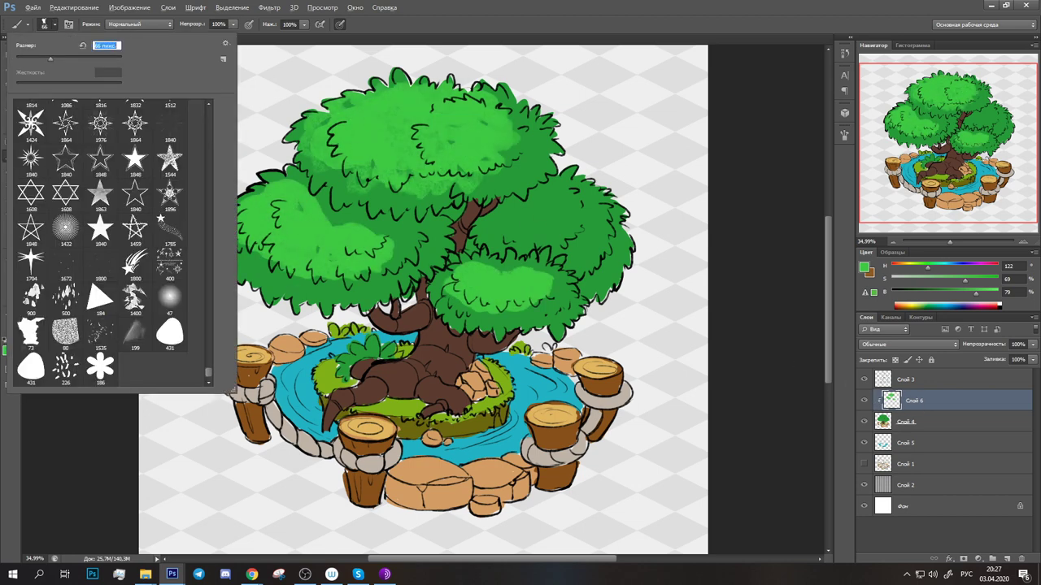
pyautogui.keyDown('alt'); pyautogui.click(431, 349); pyautogui.keyUp('alt')
pyautogui.moveTo(374, 382)
pyautogui.mouseDown()
pyautogui.moveTo(456, 374)
pyautogui.moveTo(410, 364)
pyautogui.mouseUp()
pyautogui.keyDown('alt'); pyautogui.click(407, 366); pyautogui.keyUp('alt')
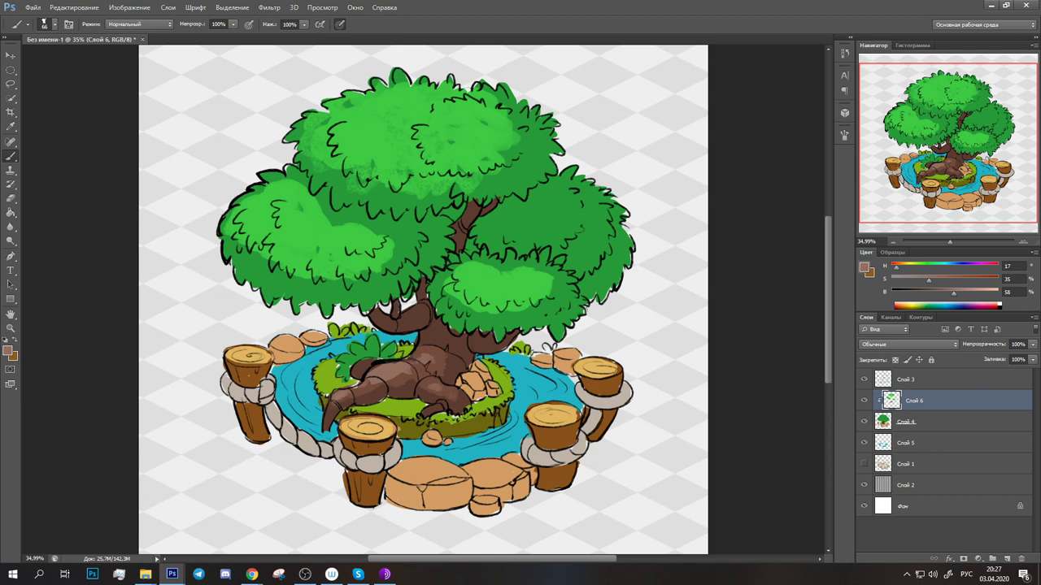
# On a new pond layer, paint darker blue shading on the pond's left and right.
pyautogui.keyDown('alt'); pyautogui.click(296, 357); pyautogui.keyUp('alt')
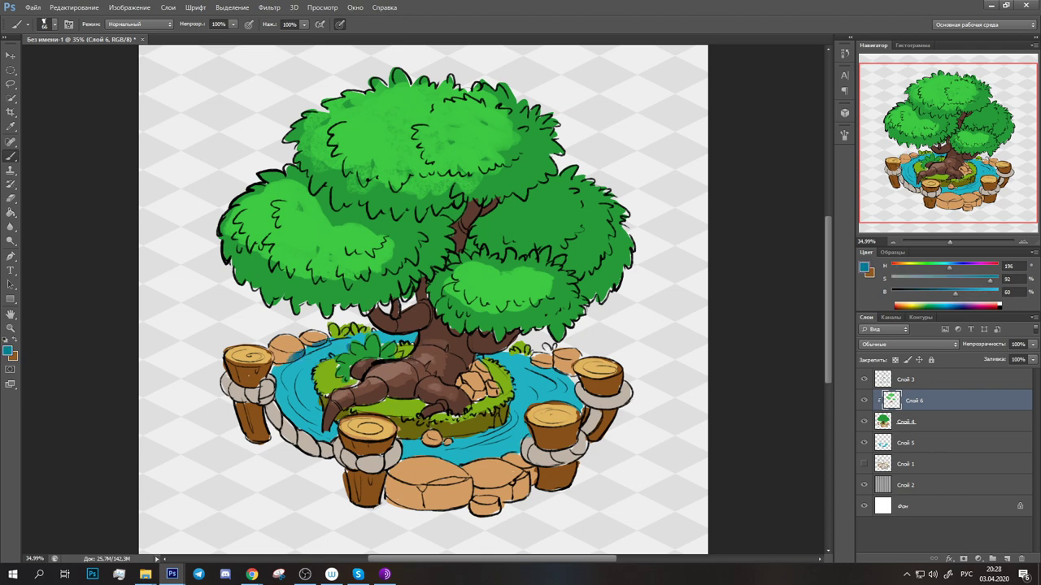
pyautogui.hotkey('ctrl', 'shift', 'alt', 'n')
pyautogui.keyDown('alt'); pyautogui.click(329, 351); pyautogui.keyUp('alt')
pyautogui.moveTo(349, 342); pyautogui.dragTo(284, 392)
pyautogui.moveTo(498, 360)
pyautogui.mouseDown()
pyautogui.moveTo(540, 386)
pyautogui.moveTo(508, 443)
pyautogui.mouseUp()
# Back on the foliage layer, shade the right and centre foliage dark green with brush size 45.
pyautogui.keyDown('alt'); pyautogui.click(488, 395); pyautogui.keyUp('alt')
pyautogui.hotkey('alt', ']')
pyautogui.hotkey('alt', ']')
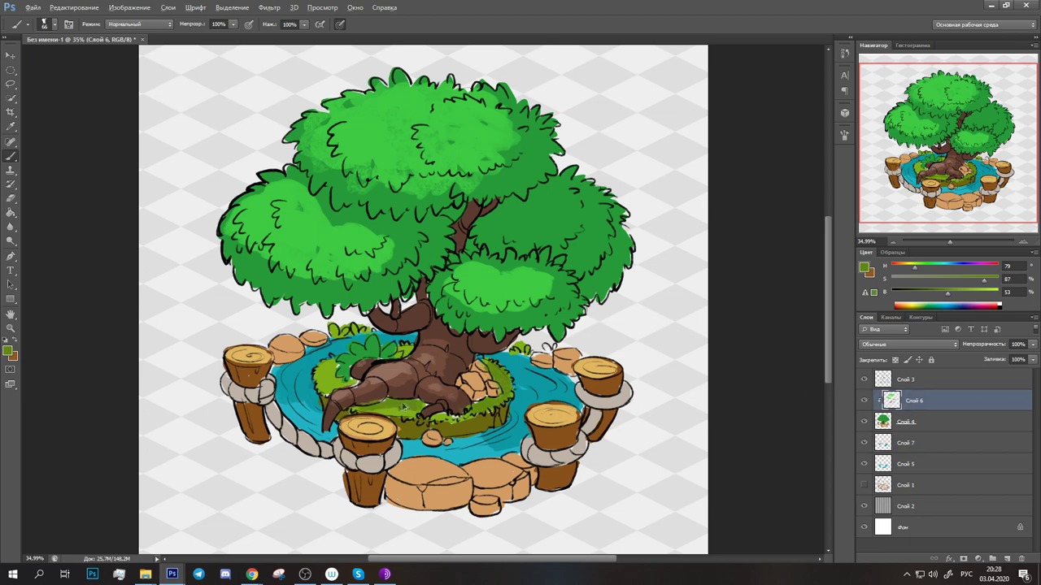
pyautogui.click(935, 307)
pyautogui.moveTo(472, 244)
pyautogui.mouseDown()
pyautogui.moveTo(520, 199)
pyautogui.moveTo(541, 219)
pyautogui.moveTo(573, 179)
pyautogui.mouseUp()
pyautogui.click(54, 24)
pyautogui.click(56, 27)
pyautogui.moveTo(561, 261); pyautogui.dragTo(602, 204)
pyautogui.moveTo(504, 187); pyautogui.dragTo(561, 325)
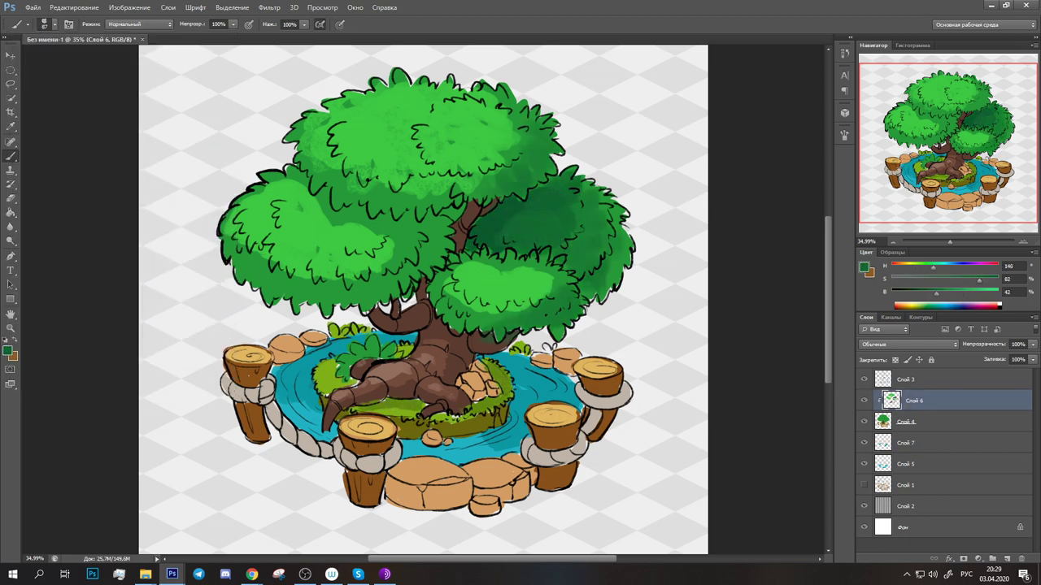
pyautogui.moveTo(488, 219); pyautogui.dragTo(382, 268)
# Shade the left and top foliage with teal and darker green tones.
pyautogui.click(945, 305)
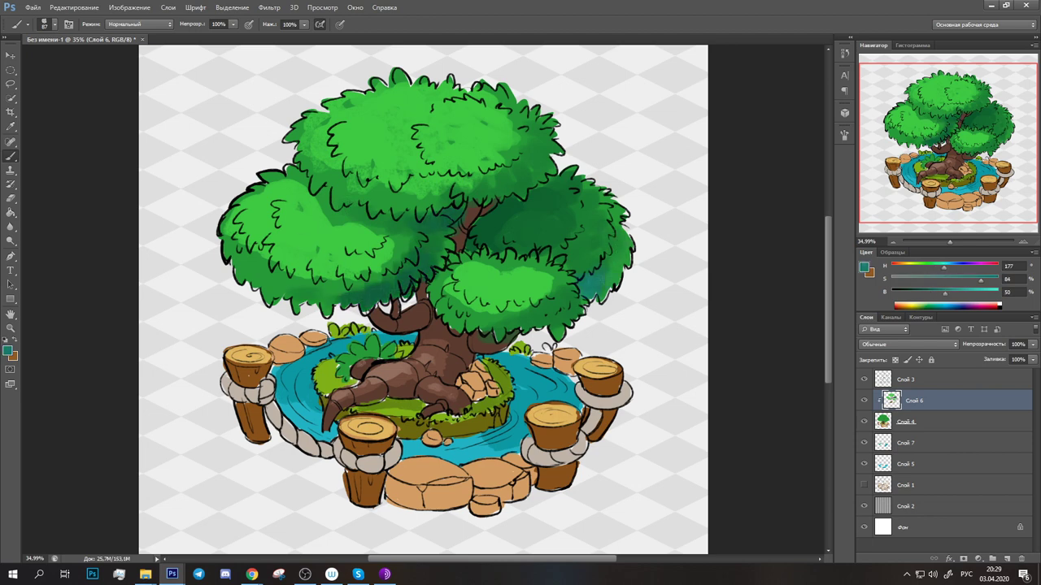
pyautogui.moveTo(228, 211); pyautogui.dragTo(254, 244)
pyautogui.moveTo(244, 187); pyautogui.dragTo(292, 285)
pyautogui.keyDown('alt'); pyautogui.click(341, 244); pyautogui.keyUp('alt')
pyautogui.moveTo(260, 228)
pyautogui.mouseDown()
pyautogui.moveTo(366, 276)
pyautogui.moveTo(390, 268)
pyautogui.mouseUp()
pyautogui.moveTo(305, 118)
pyautogui.mouseDown()
pyautogui.moveTo(342, 163)
pyautogui.moveTo(488, 105)
pyautogui.mouseUp()
# Paint lighter and paler green strokes across the top and left canopy.
pyautogui.keyDown('alt'); pyautogui.click(461, 300); pyautogui.keyUp('alt')
pyautogui.moveTo(488, 309)
pyautogui.mouseDown()
pyautogui.moveTo(561, 220)
pyautogui.moveTo(586, 211)
pyautogui.mouseUp()
pyautogui.keyDown('alt'); pyautogui.click(447, 252); pyautogui.keyUp('alt')
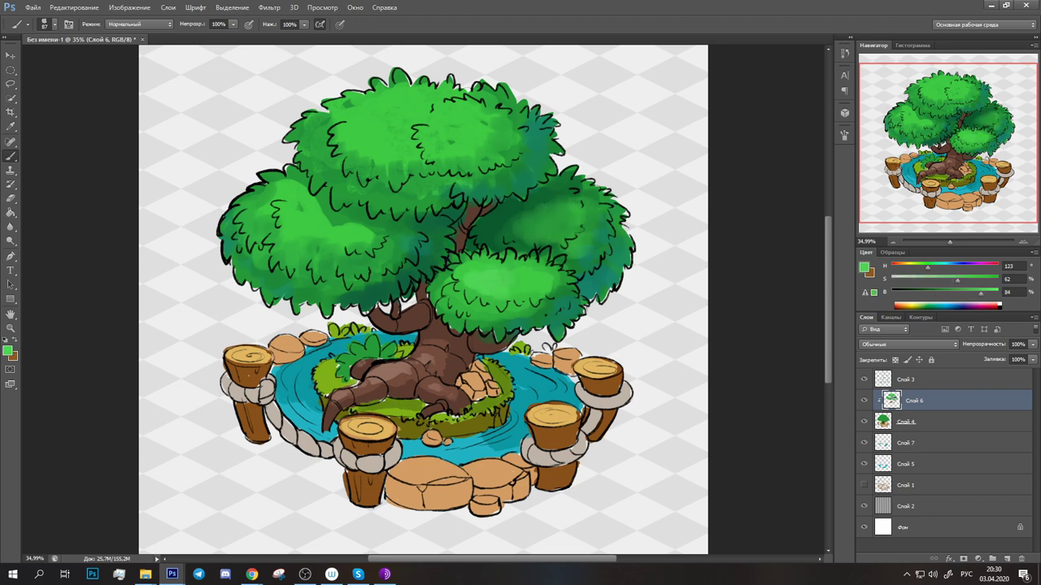
pyautogui.moveTo(276, 244); pyautogui.dragTo(326, 220)
pyautogui.moveTo(358, 142); pyautogui.dragTo(407, 102)
# Paint dark brown shading around the trunk and its base rocks.
pyautogui.moveTo(402, 146); pyautogui.dragTo(459, 110)
pyautogui.keyDown('alt'); pyautogui.click(452, 304); pyautogui.keyUp('alt')
pyautogui.moveTo(440, 293); pyautogui.dragTo(469, 317)
pyautogui.keyDown('alt'); pyautogui.click(419, 305); pyautogui.keyUp('alt')
pyautogui.moveTo(455, 244); pyautogui.dragTo(486, 203)
pyautogui.moveTo(460, 398); pyautogui.dragTo(508, 362)
# With brush size 50, highlight the front base rock in tan and shade its bottom olive.
pyautogui.keyDown('alt'); pyautogui.click(480, 382); pyautogui.keyUp('alt')
pyautogui.press('[')
pyautogui.press('[')
pyautogui.press('[')
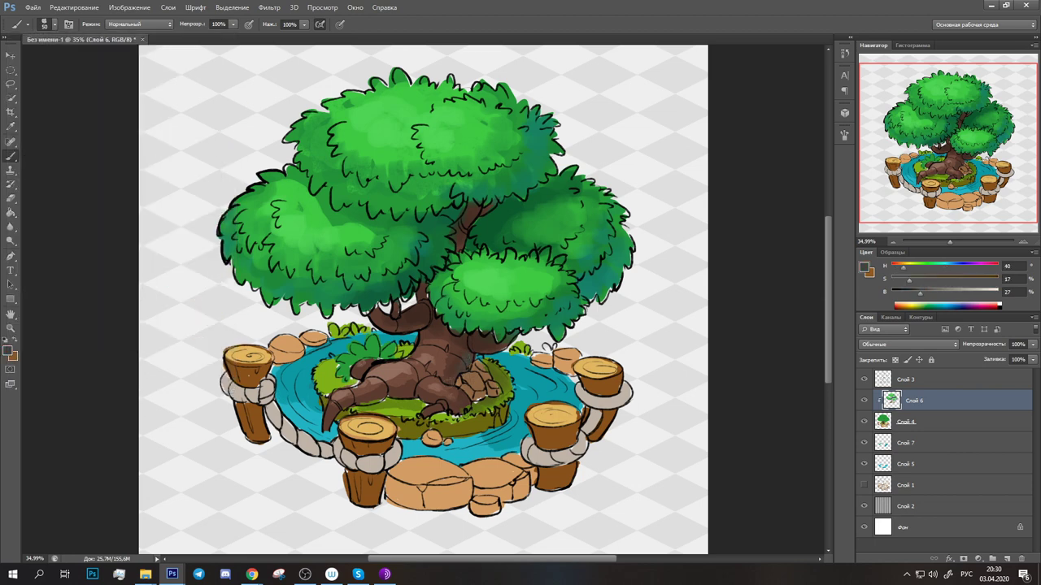
pyautogui.keyDown('alt'); pyautogui.click(410, 475); pyautogui.keyUp('alt')
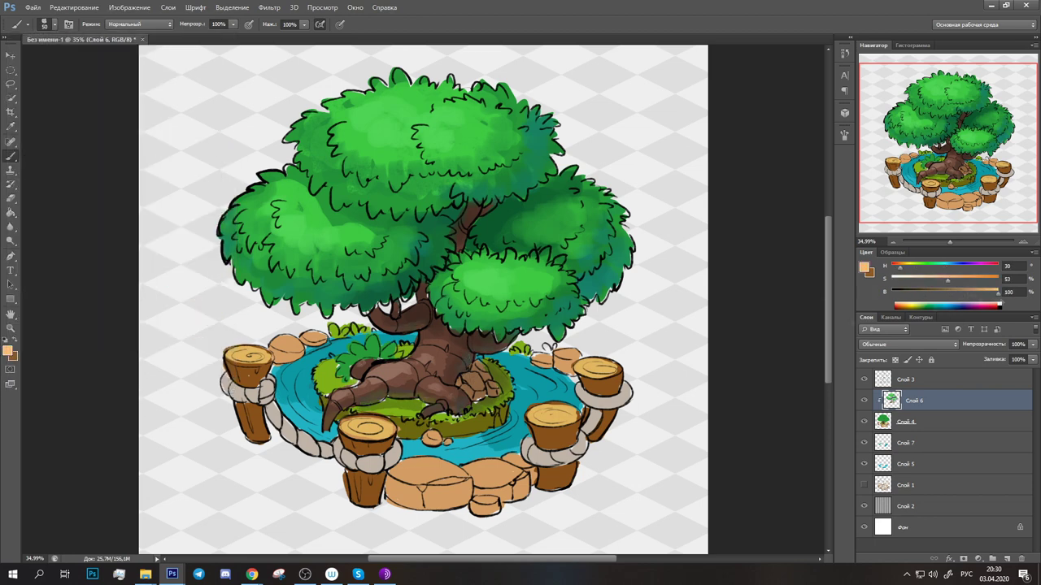
pyautogui.moveTo(399, 475); pyautogui.dragTo(512, 464)
pyautogui.keyDown('alt'); pyautogui.click(327, 371); pyautogui.keyUp('alt')
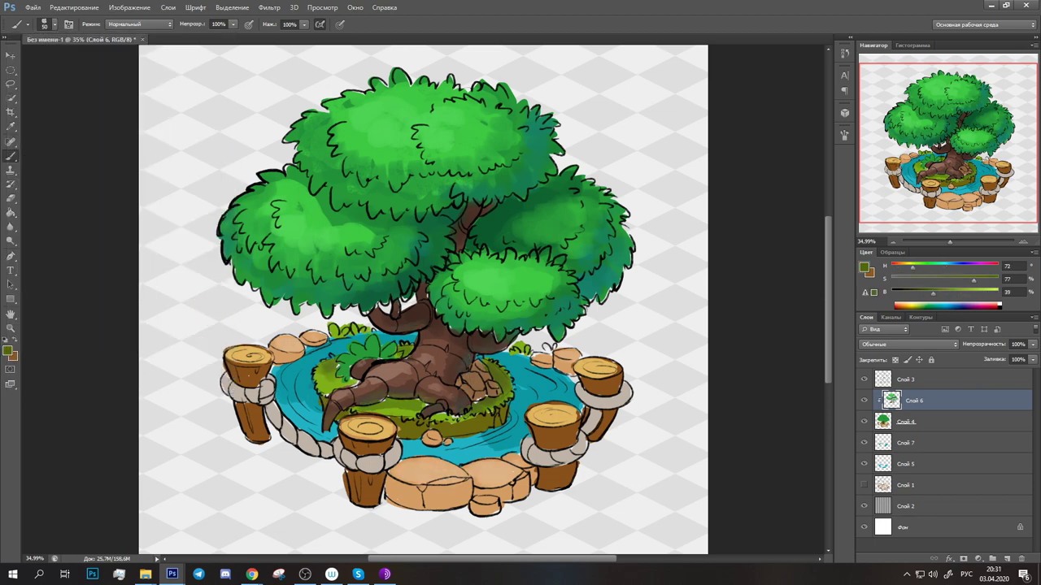
pyautogui.moveTo(389, 497)
pyautogui.mouseDown()
pyautogui.moveTo(467, 503)
pyautogui.moveTo(526, 488)
pyautogui.mouseUp()
pyautogui.keyDown('alt'); pyautogui.click(288, 358); pyautogui.keyUp('alt')
pyautogui.moveTo(429, 497); pyautogui.dragTo(536, 471)
# Shade the right, centre-front and left wooden posts and their ropes dark brown.
pyautogui.keyDown('alt'); pyautogui.click(362, 488); pyautogui.keyUp('alt')
pyautogui.moveTo(581, 427); pyautogui.dragTo(545, 488)
pyautogui.moveTo(626, 378); pyautogui.dragTo(594, 439)
pyautogui.moveTo(398, 443); pyautogui.dragTo(354, 502)
pyautogui.moveTo(260, 403); pyautogui.dragTo(242, 413)
pyautogui.moveTo(259, 370); pyautogui.dragTo(259, 439)
pyautogui.moveTo(374, 457); pyautogui.dragTo(337, 472)
pyautogui.moveTo(560, 459); pyautogui.dragTo(524, 470)
pyautogui.moveTo(268, 405); pyautogui.dragTo(317, 454)
# On the pond shading layer, paint light cyan ripples around the pond with brush size 23.
pyautogui.keyDown('alt'); pyautogui.click(317, 435); pyautogui.keyUp('alt')
pyautogui.click(914, 443)
pyautogui.click(54, 24)
pyautogui.press('Return')
pyautogui.moveTo(526, 444); pyautogui.dragTo(407, 439)
pyautogui.moveTo(323, 392); pyautogui.dragTo(293, 429)
pyautogui.moveTo(552, 376); pyautogui.dragTo(524, 400)
pyautogui.moveTo(311, 367); pyautogui.dragTo(281, 392)
pyautogui.moveTo(563, 370); pyautogui.dragTo(538, 386)
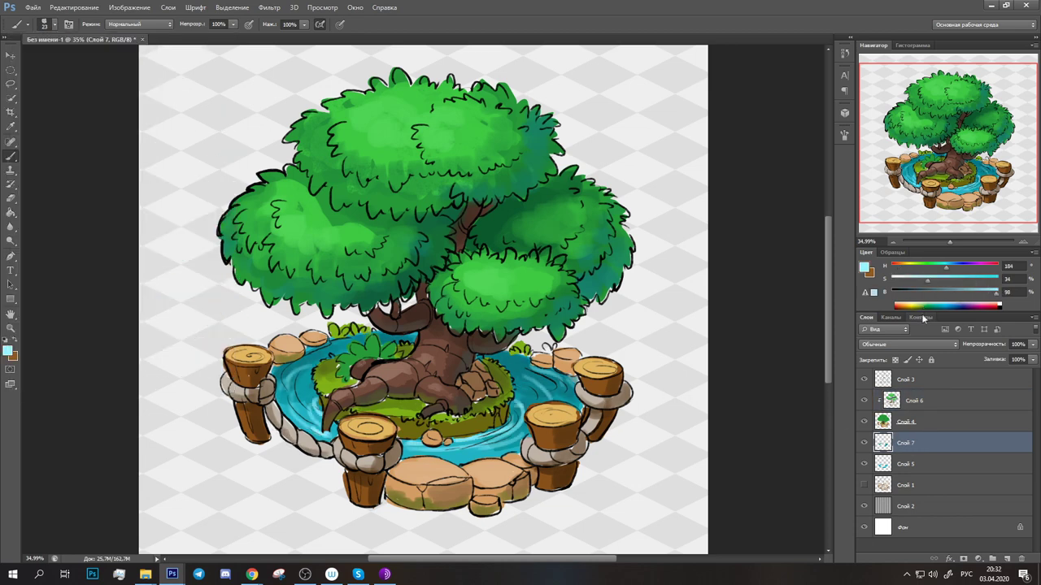
# On a new top layer, paint light green grass strokes on the island.
pyautogui.press('x')
pyautogui.click(914, 401)
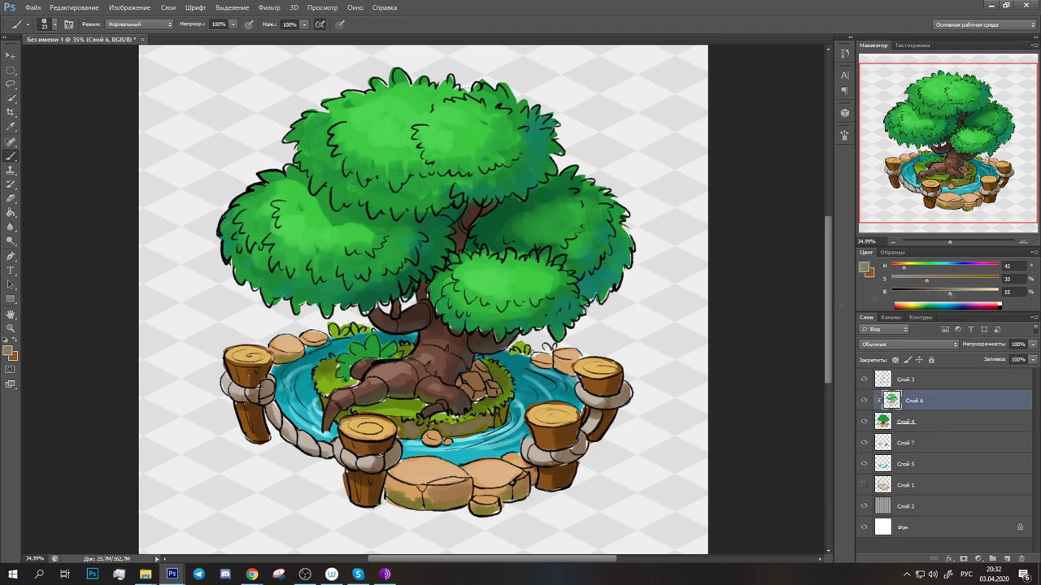
pyautogui.keyDown('alt'); pyautogui.click(465, 420); pyautogui.keyUp('alt')
pyautogui.keyDown('alt'); pyautogui.click(416, 419); pyautogui.keyUp('alt')
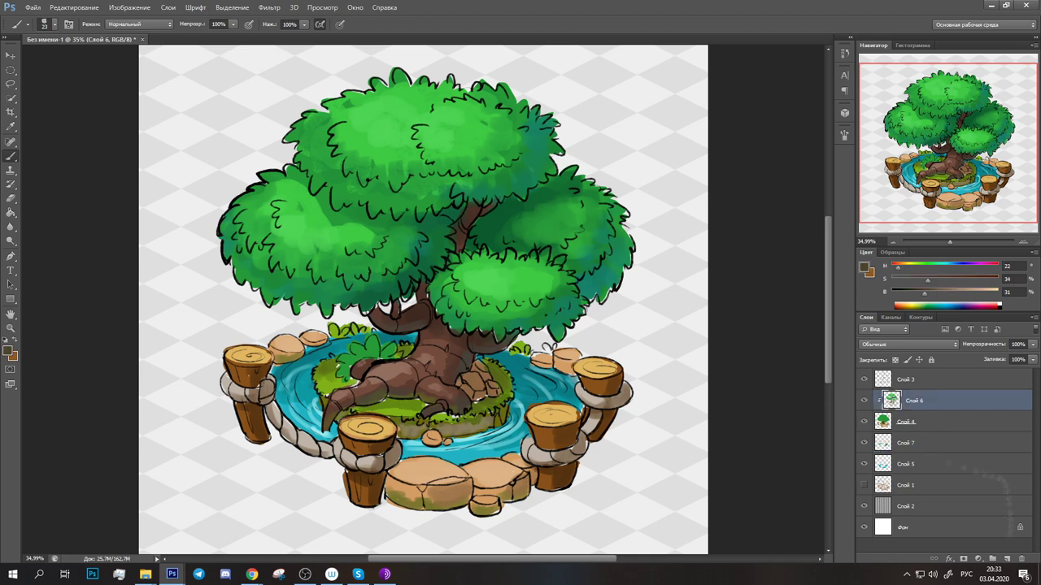
pyautogui.hotkey('ctrl', 'shift', 'alt', 'n')
pyautogui.moveTo(365, 407); pyautogui.dragTo(414, 400)
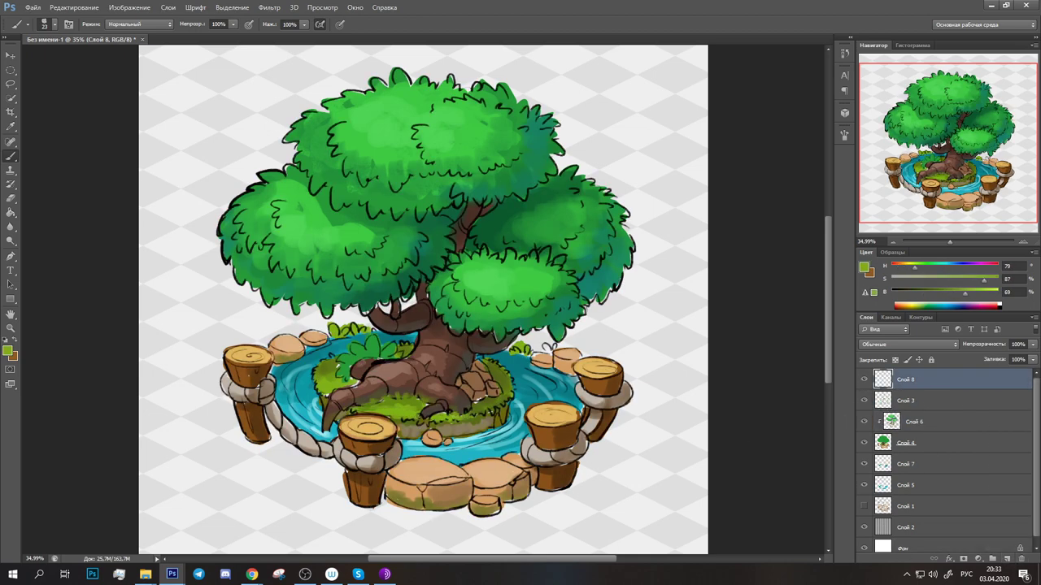
# Sample darker greens, light peach, light tan and browns from the painting.
pyautogui.keyDown('alt'); pyautogui.click(478, 330); pyautogui.keyUp('alt')
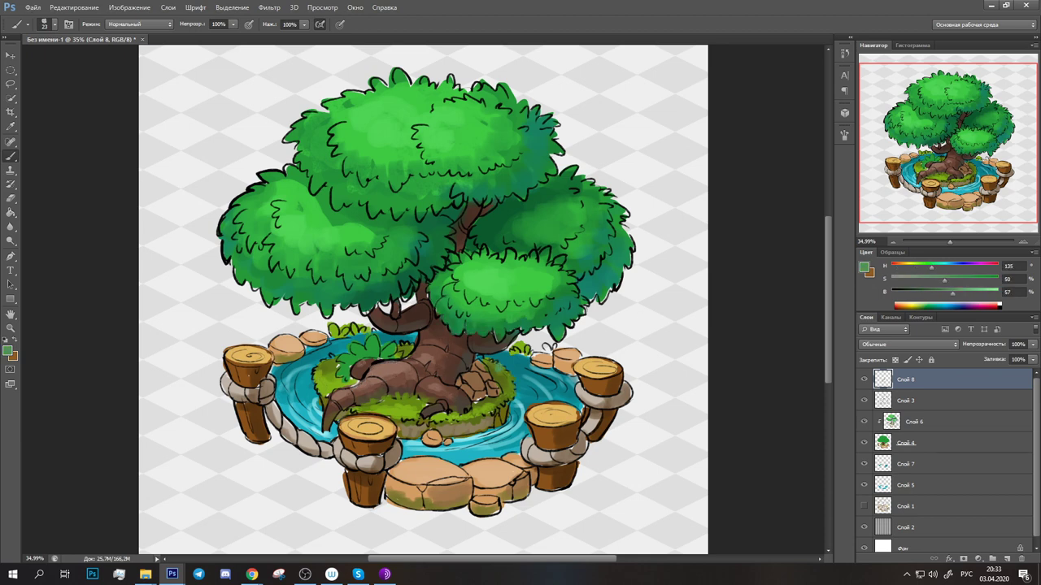
pyautogui.keyDown('alt'); pyautogui.click(502, 379); pyautogui.keyUp('alt')
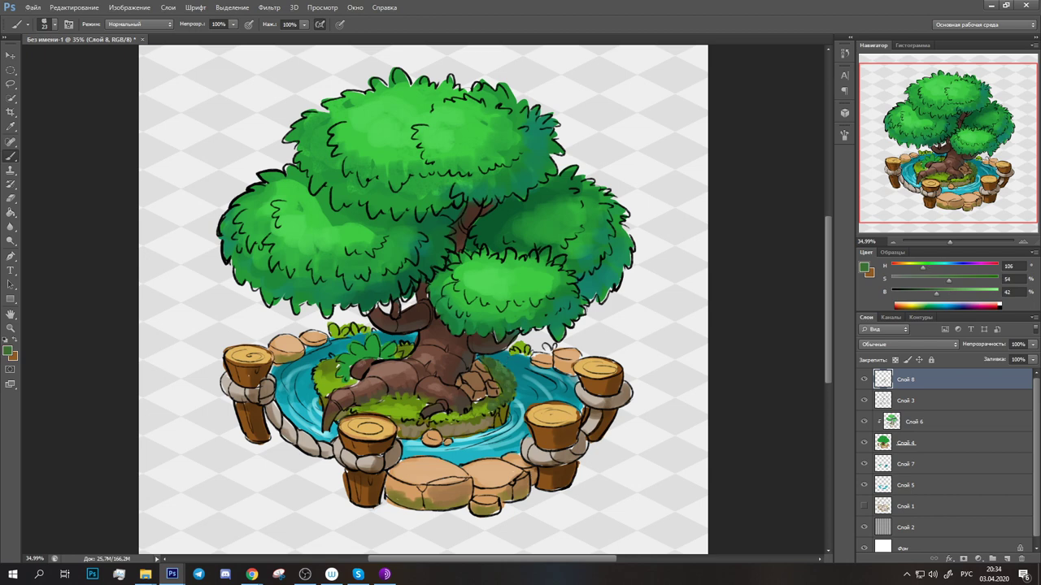
pyautogui.keyDown('alt'); pyautogui.click(495, 473); pyautogui.keyUp('alt')
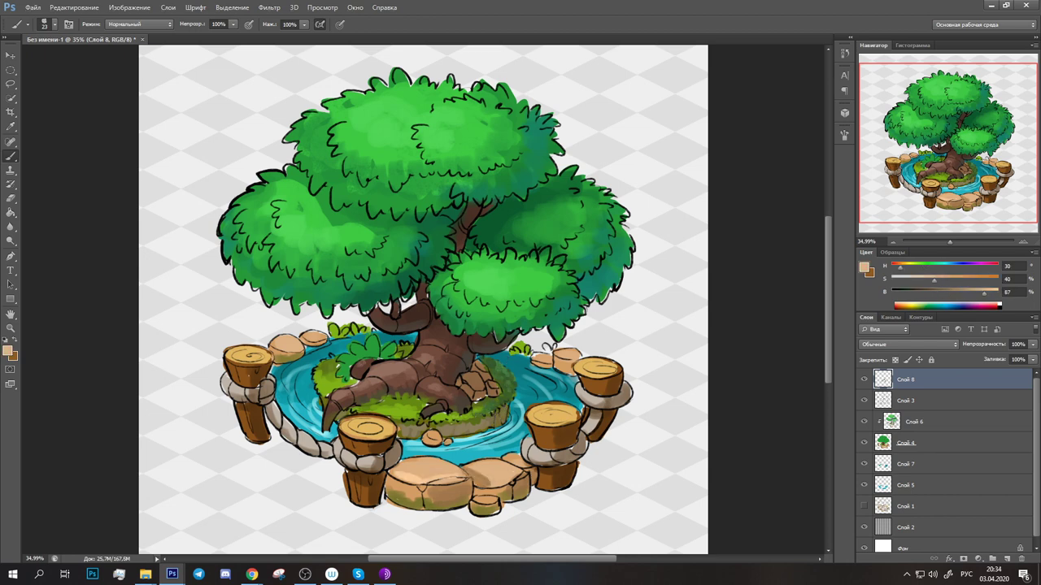
pyautogui.keyDown('alt'); pyautogui.click(416, 312); pyautogui.keyUp('alt')
pyautogui.keyDown('alt'); pyautogui.click(366, 424); pyautogui.keyUp('alt')
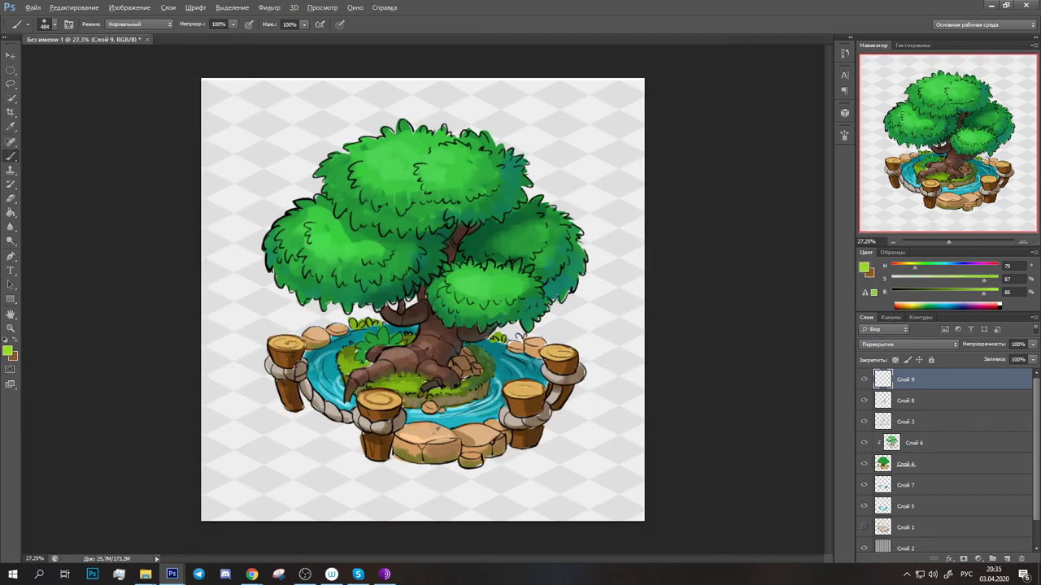
pyautogui.keyDown('alt'); pyautogui.click(410, 362); pyautogui.keyUp('alt')
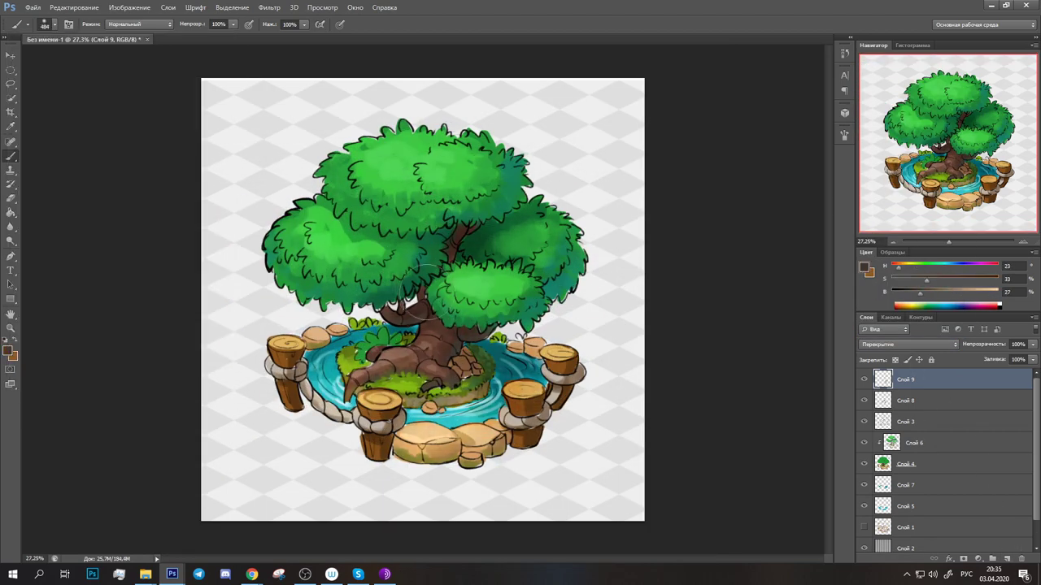
pyautogui.scroll(-3, 423, 299)
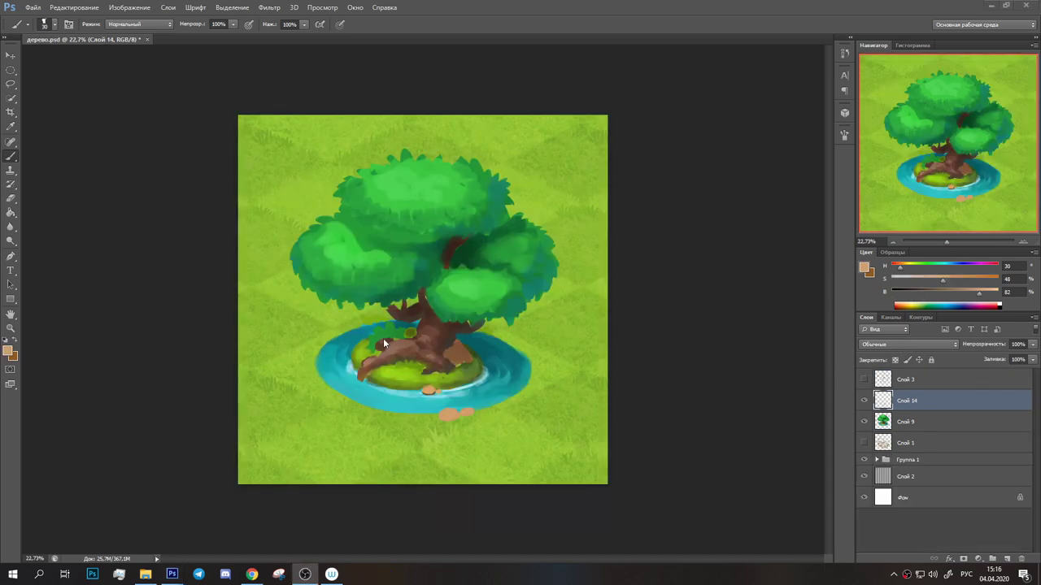
# Paint brown fence posts and a rail beside the pond, redoing the thin post thicker.
pyautogui.keyDown('alt'); pyautogui.click(446, 413); pyautogui.keyUp('alt')
pyautogui.moveTo(517, 330); pyautogui.dragTo(535, 373)
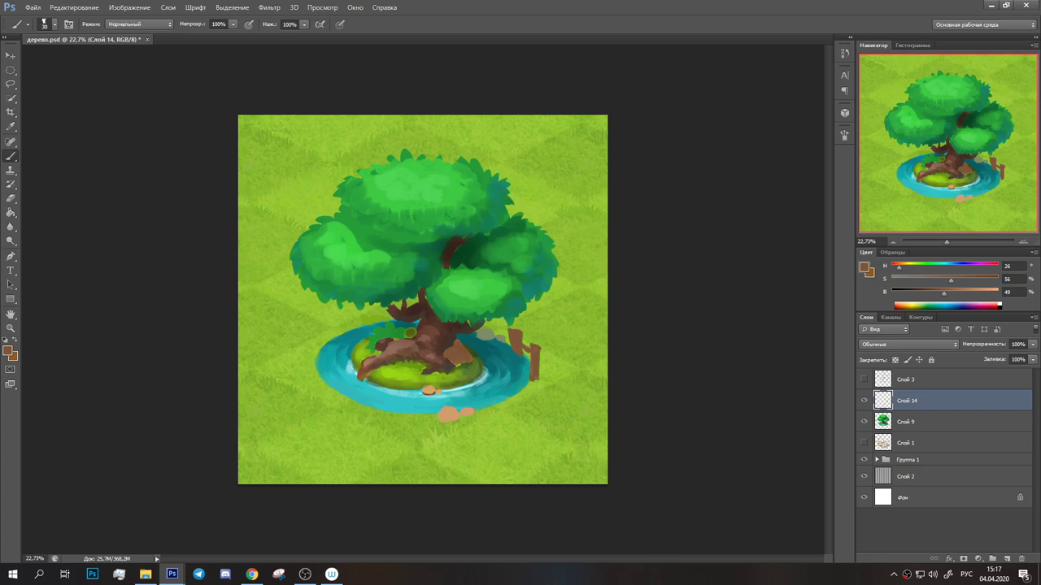
pyautogui.hotkey('ctrl', 'z')
pyautogui.moveTo(348, 309)
pyautogui.mouseDown()
pyautogui.moveTo(348, 330)
pyautogui.moveTo(317, 344)
pyautogui.mouseUp()
pyautogui.moveTo(323, 325); pyautogui.dragTo(343, 318)
# Sample olive, brown and teal colours and reduce the brush size to 19.
pyautogui.keyDown('alt'); pyautogui.click(323, 347); pyautogui.keyUp('alt')
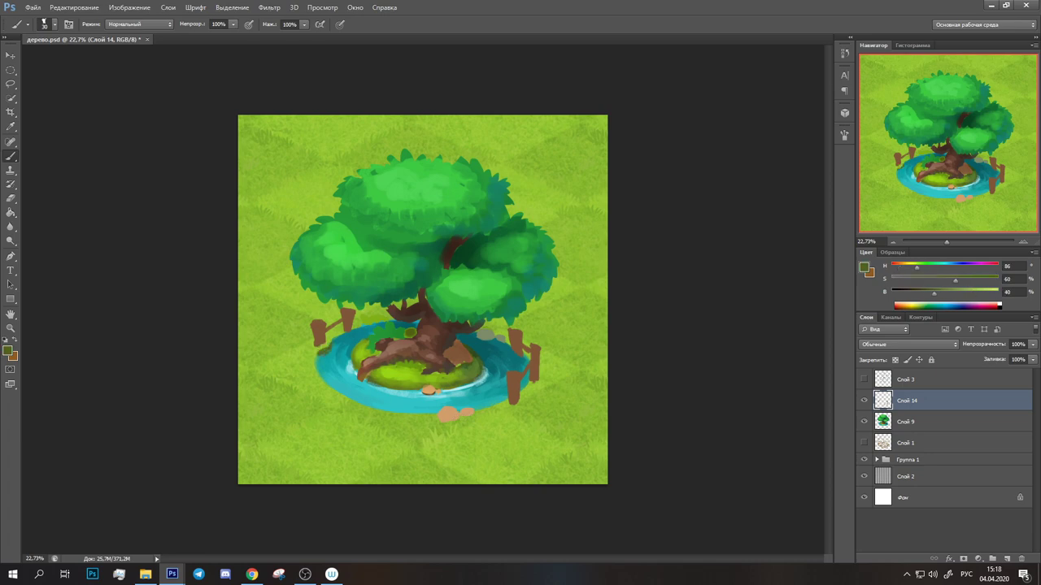
pyautogui.keyDown('alt'); pyautogui.click(501, 346); pyautogui.keyUp('alt')
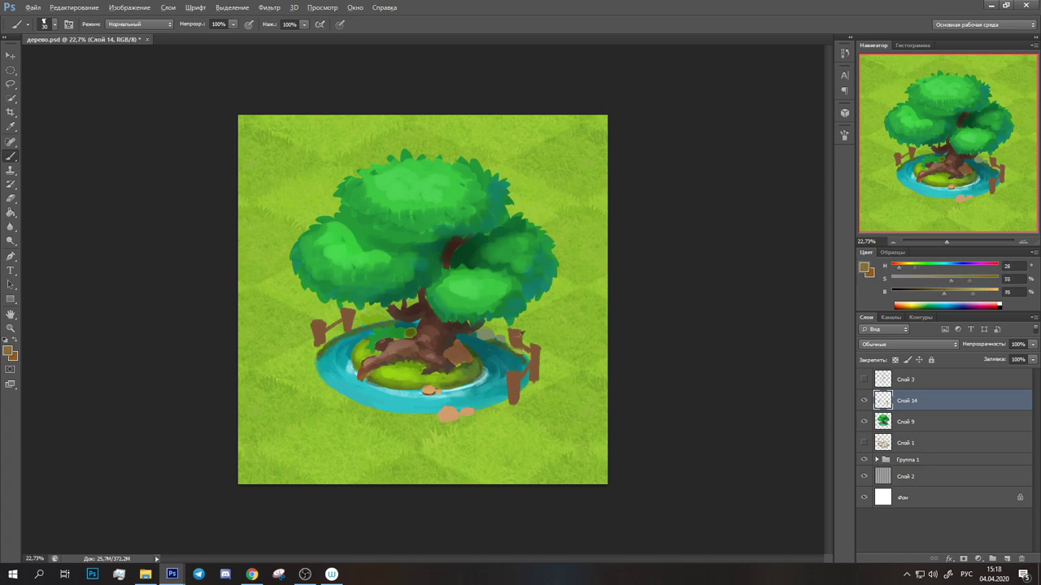
pyautogui.keyDown('alt'); pyautogui.click(516, 327); pyautogui.keyUp('alt')
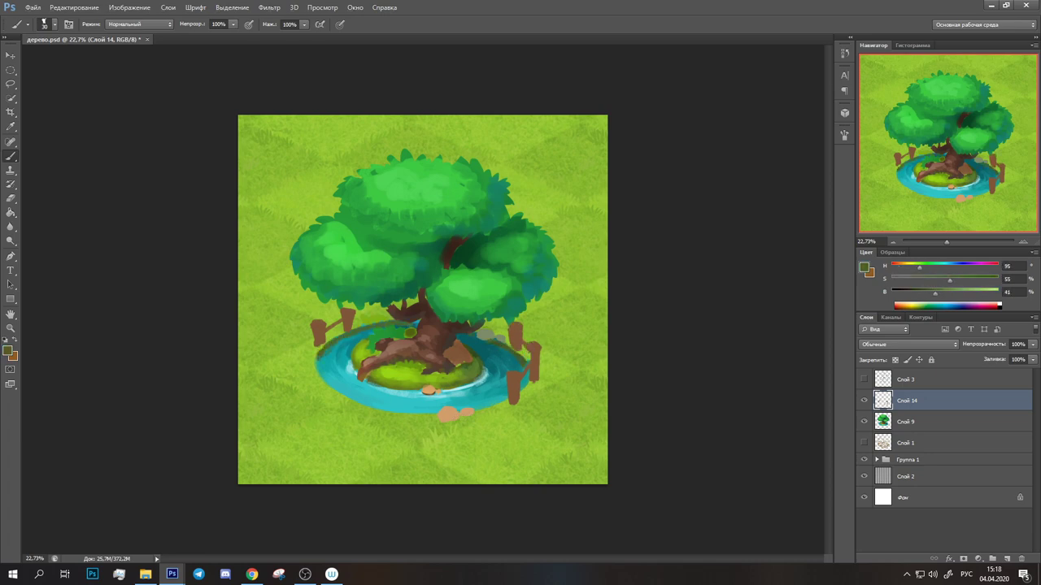
pyautogui.keyDown('alt'); pyautogui.click(325, 358); pyautogui.keyUp('alt')
pyautogui.rightClick(323, 360)
pyautogui.doubleClick(66, 333)
pyautogui.keyDown('alt'); pyautogui.click(486, 346); pyautogui.keyUp('alt')
# Dab lighter tan onto the tops of the right fence posts.
pyautogui.keyDown('alt'); pyautogui.click(447, 415); pyautogui.keyUp('alt')
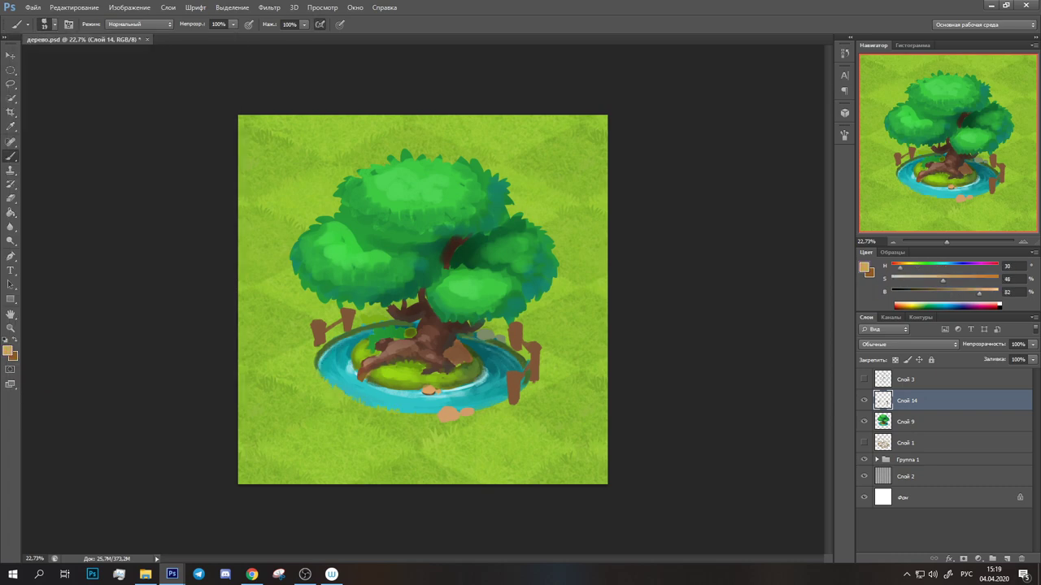
pyautogui.keyDown('alt'); pyautogui.click(521, 362); pyautogui.keyUp('alt')
pyautogui.click(514, 374)
pyautogui.click(535, 346)
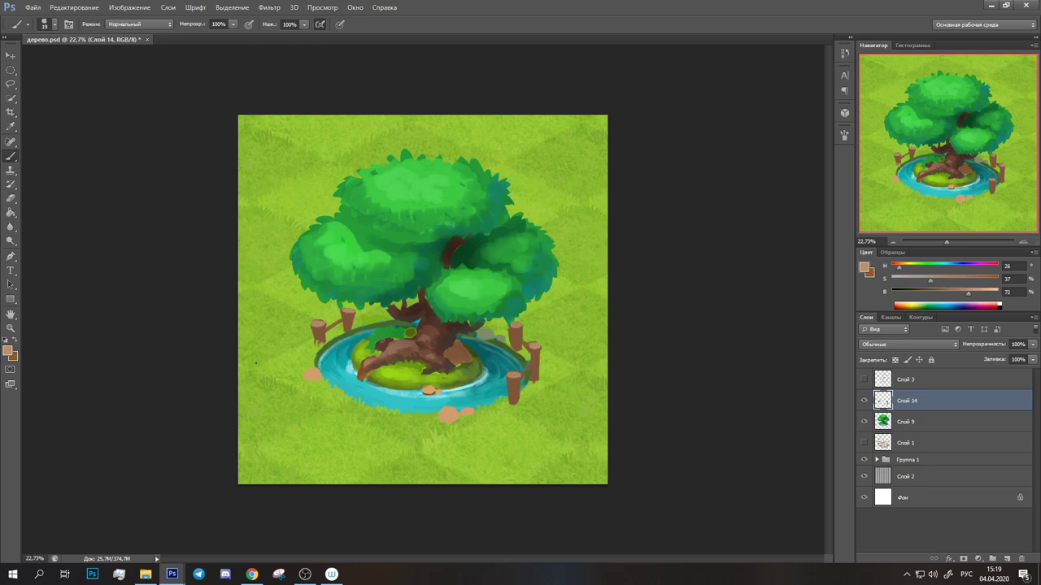
# Sample greens, then dab light tan onto the grey rock beside the trunk.
pyautogui.keyDown('alt'); pyautogui.click(411, 332); pyautogui.keyUp('alt')
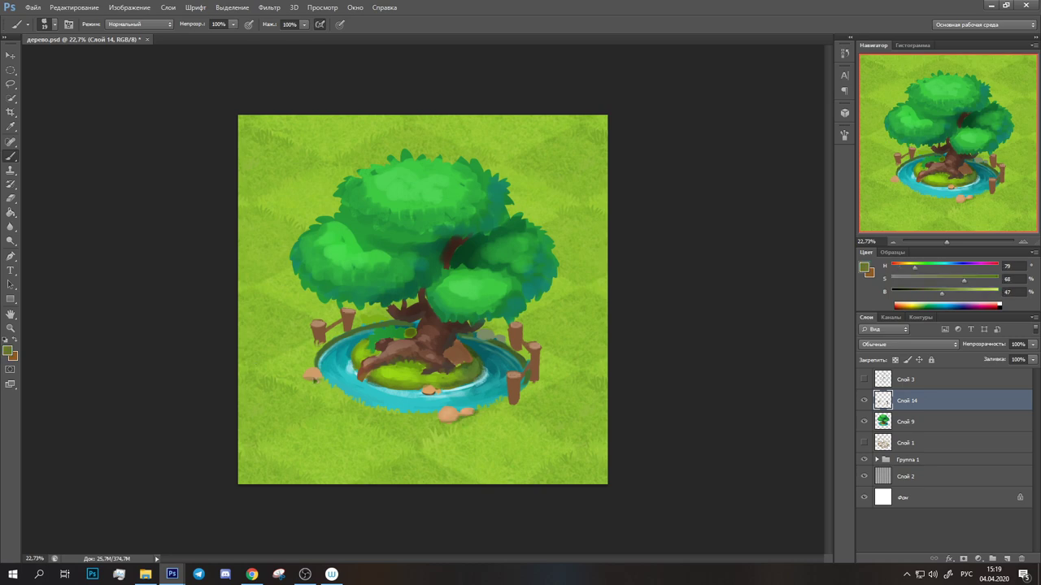
pyautogui.keyDown('alt'); pyautogui.click(486, 332); pyautogui.keyUp('alt')
pyautogui.keyDown('alt'); pyautogui.click(447, 414); pyautogui.keyUp('alt')
pyautogui.click(451, 350)
# Sample trunk, grass and pond colours and paint a darker teal along the pond's left edge.
pyautogui.keyDown('alt'); pyautogui.click(412, 337); pyautogui.keyUp('alt')
pyautogui.keyDown('alt'); pyautogui.click(418, 349); pyautogui.keyUp('alt')
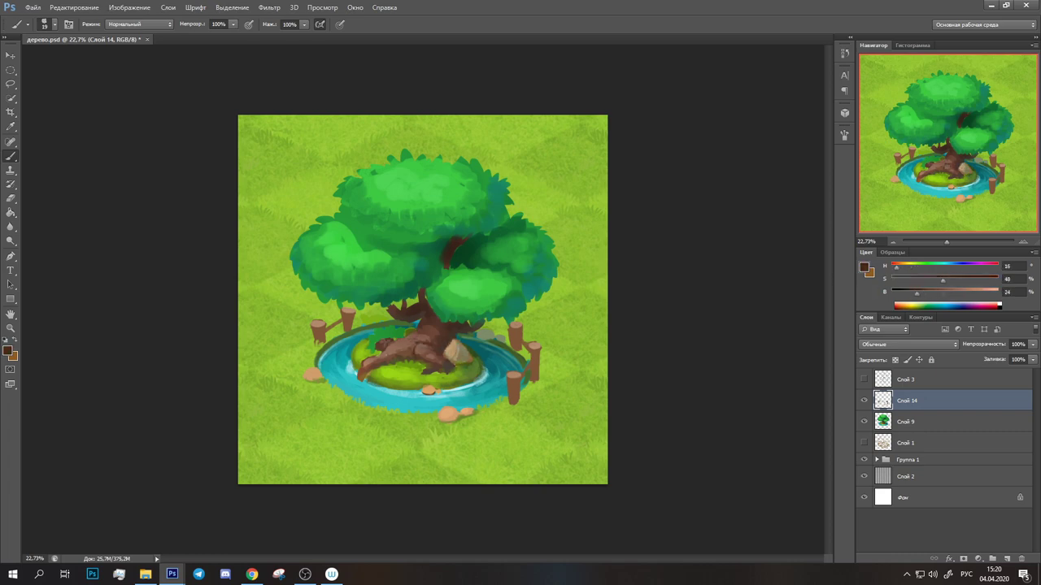
pyautogui.keyDown('alt'); pyautogui.click(497, 375); pyautogui.keyUp('alt')
pyautogui.keyDown('alt'); pyautogui.click(340, 362); pyautogui.keyUp('alt')
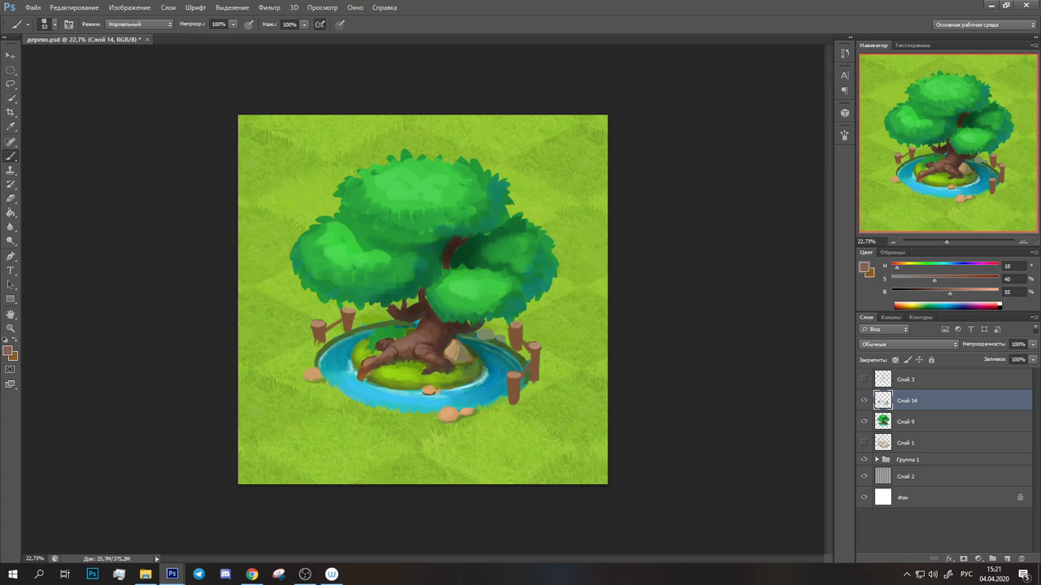
pyautogui.keyDown('alt'); pyautogui.click(396, 373); pyautogui.keyUp('alt')
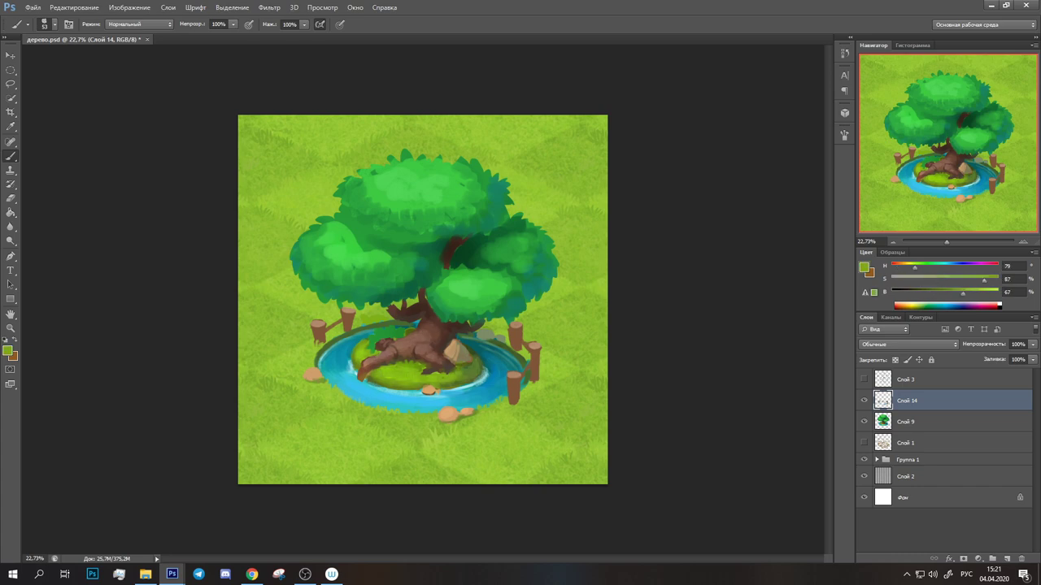
pyautogui.keyDown('alt'); pyautogui.click(382, 391); pyautogui.keyUp('alt')
pyautogui.keyDown('alt'); pyautogui.click(349, 358); pyautogui.keyUp('alt')
pyautogui.moveTo(323, 366); pyautogui.dragTo(354, 343)
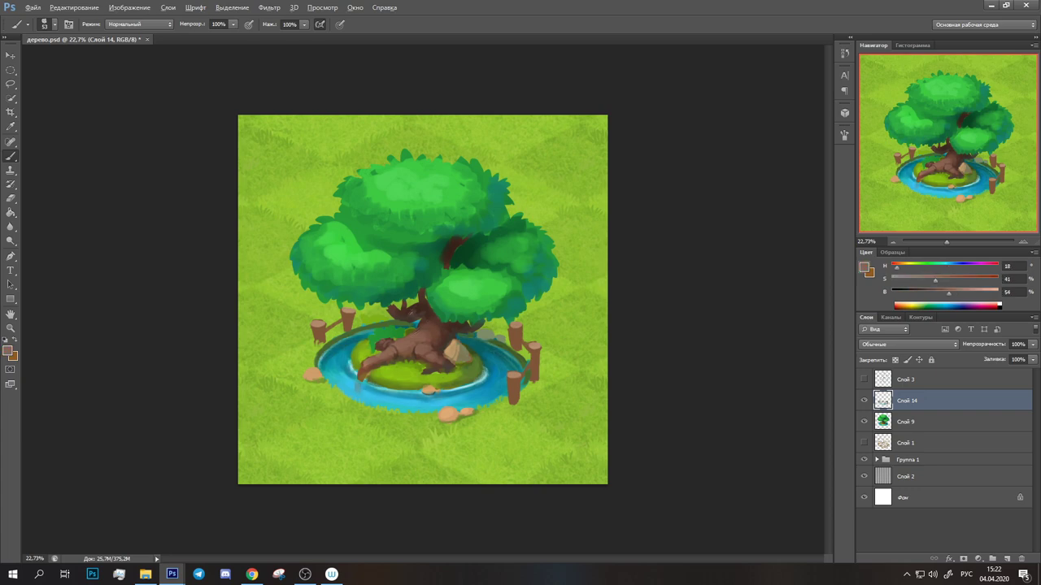
pyautogui.keyDown('alt'); pyautogui.click(418, 307); pyautogui.keyUp('alt')
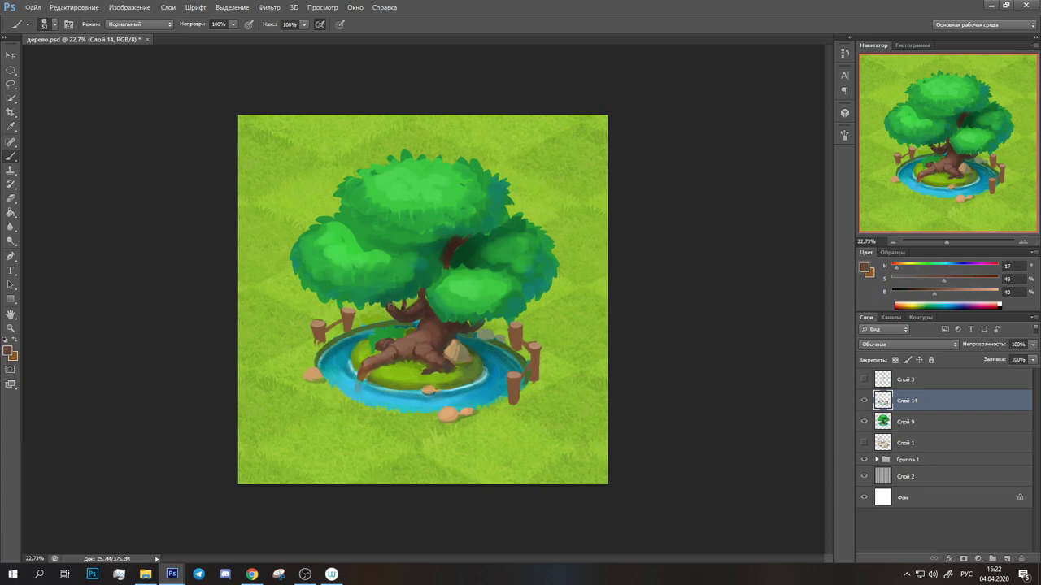
pyautogui.keyDown('alt'); pyautogui.click(322, 260); pyautogui.keyUp('alt')
# Paint light green strokes along the left foliage edge and upper-left canopy.
pyautogui.moveTo(333, 226); pyautogui.dragTo(309, 252)
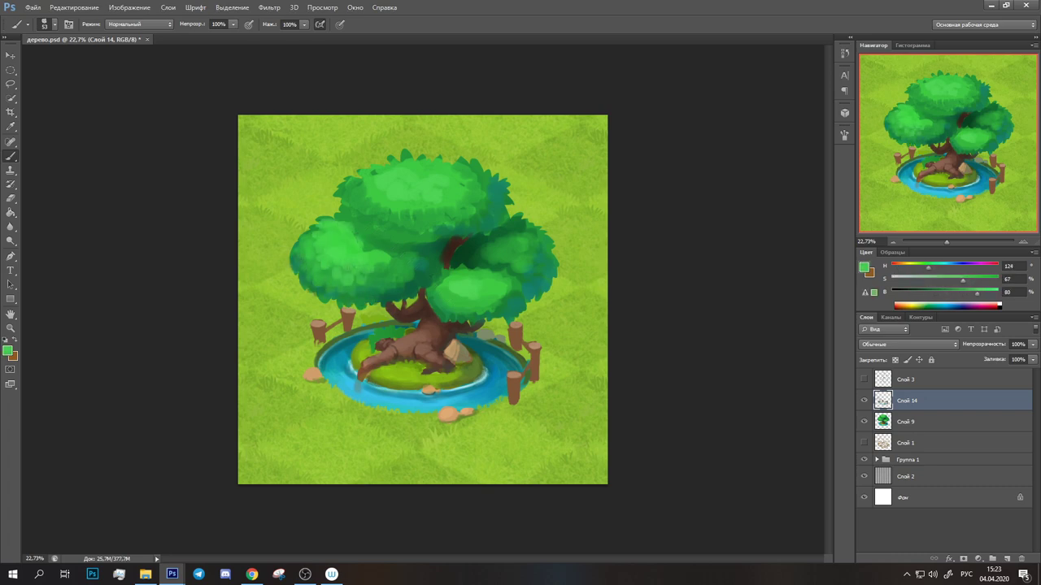
pyautogui.keyDown('alt'); pyautogui.click(406, 262); pyautogui.keyUp('alt')
pyautogui.keyDown('alt'); pyautogui.click(415, 278); pyautogui.keyUp('alt')
pyautogui.moveTo(417, 265); pyautogui.dragTo(421, 257)
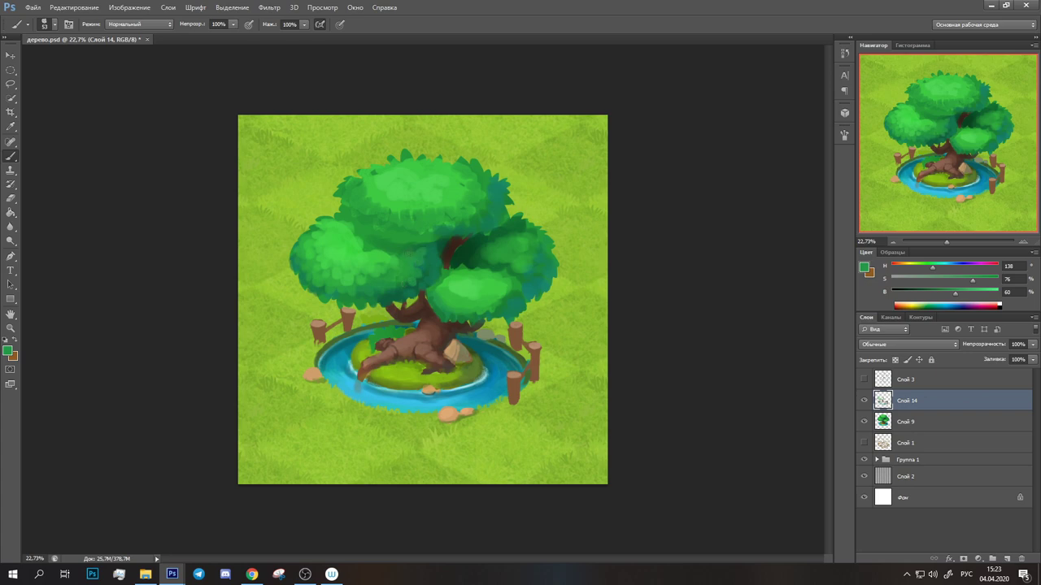
pyautogui.moveTo(289, 269)
pyautogui.mouseDown()
pyautogui.moveTo(291, 237)
pyautogui.moveTo(362, 196)
pyautogui.mouseUp()
pyautogui.keyDown('alt'); pyautogui.click(365, 244); pyautogui.keyUp('alt')
pyautogui.keyDown('alt'); pyautogui.click(387, 241); pyautogui.keyUp('alt')
pyautogui.moveTo(370, 244)
pyautogui.mouseDown()
pyautogui.moveTo(341, 221)
pyautogui.moveTo(357, 198)
pyautogui.mouseUp()
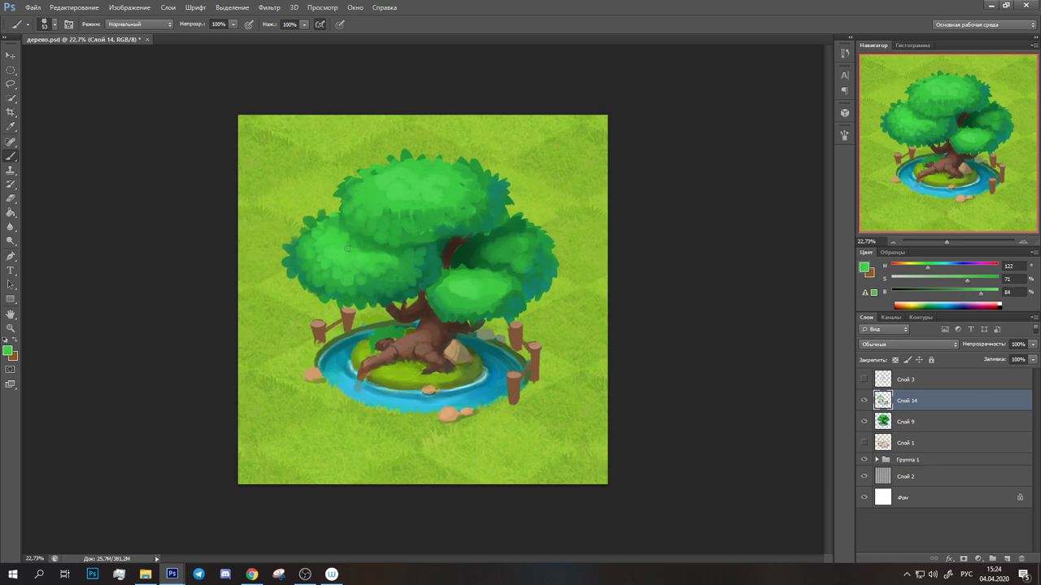
# Paint dark green along the upper-left canopy edge, sampling a range of canopy greens.
pyautogui.keyDown('alt'); pyautogui.click(431, 242); pyautogui.keyUp('alt')
pyautogui.moveTo(420, 152); pyautogui.dragTo(362, 175)
pyautogui.keyDown('alt'); pyautogui.click(368, 177); pyautogui.keyUp('alt')
pyautogui.keyDown('alt'); pyautogui.click(436, 168); pyautogui.keyUp('alt')
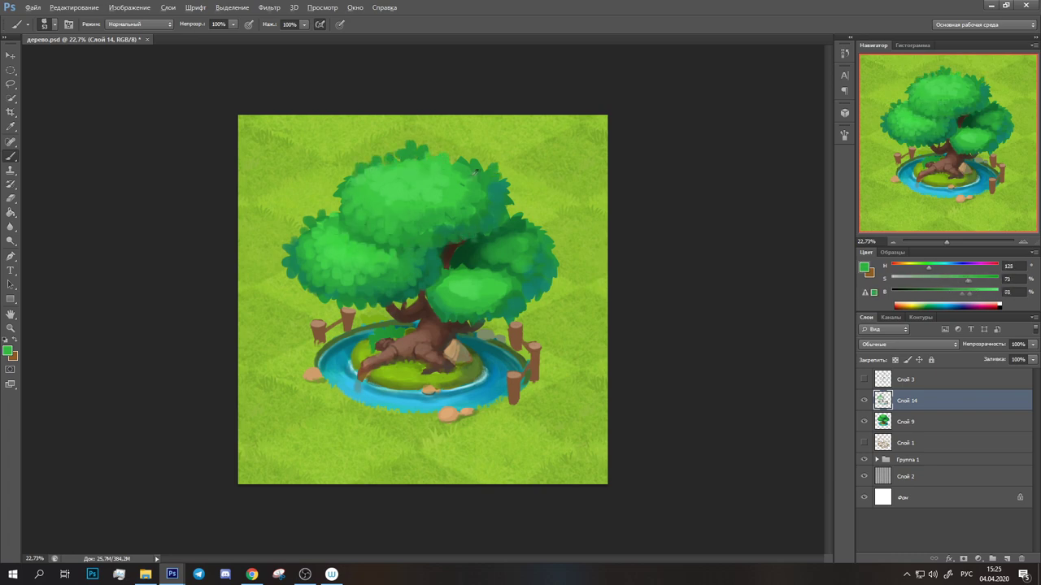
pyautogui.keyDown('alt'); pyautogui.click(397, 224); pyautogui.keyUp('alt')
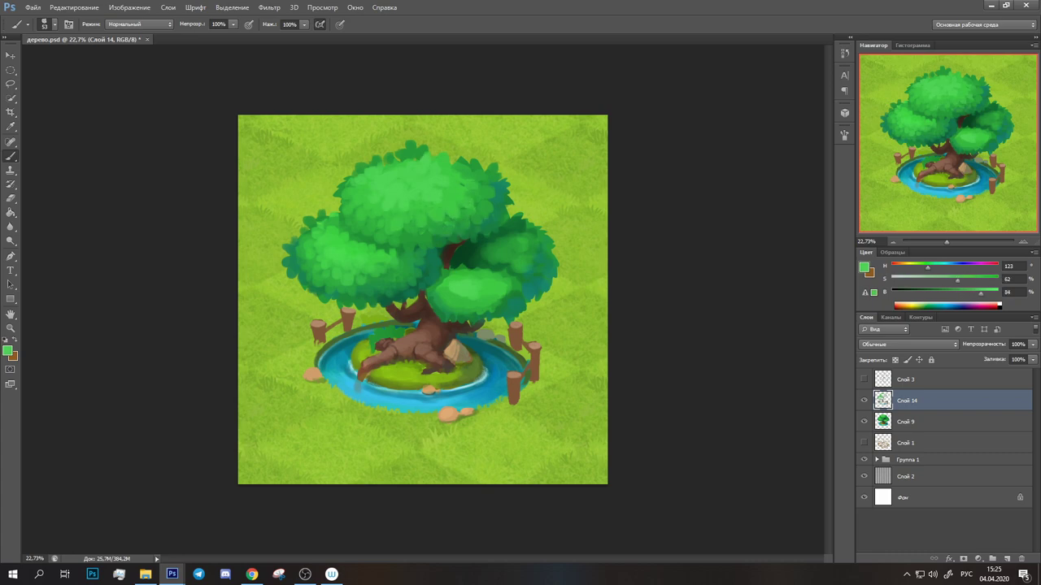
pyautogui.keyDown('alt'); pyautogui.click(459, 252); pyautogui.keyUp('alt')
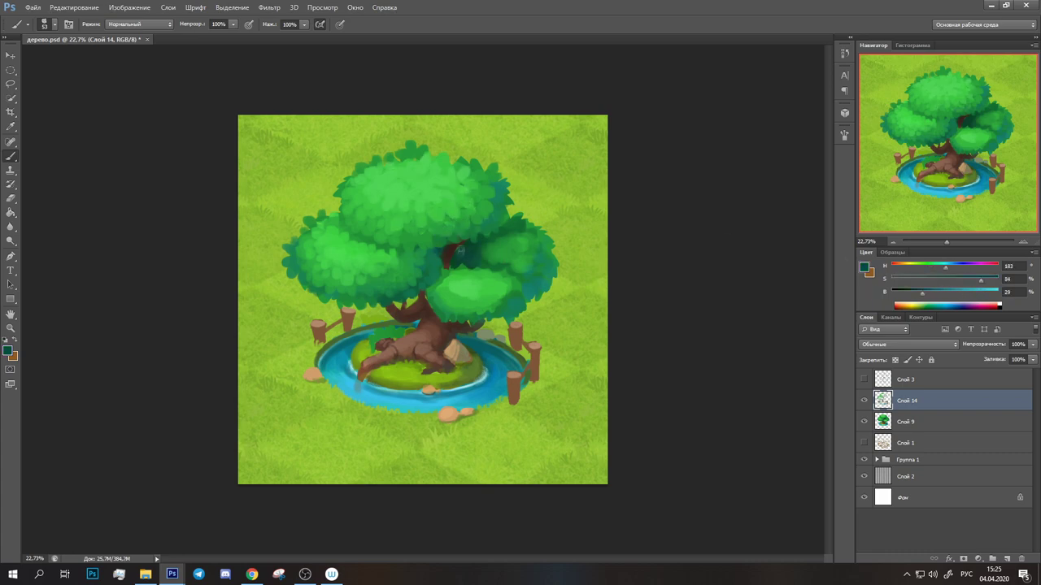
pyautogui.keyDown('alt'); pyautogui.click(437, 220); pyautogui.keyUp('alt')
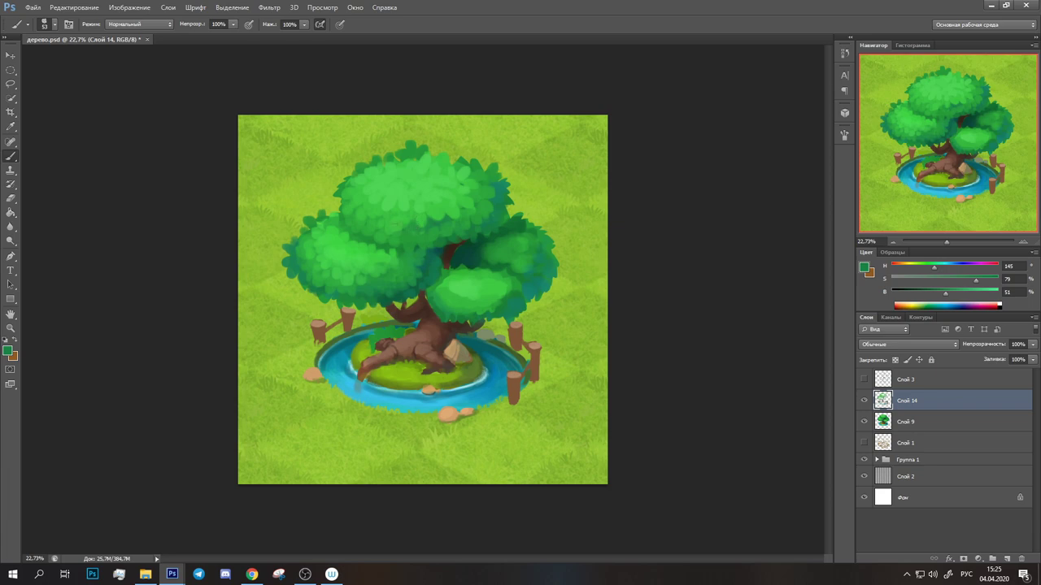
pyautogui.keyDown('alt'); pyautogui.click(378, 220); pyautogui.keyUp('alt')
pyautogui.keyDown('alt'); pyautogui.click(370, 211); pyautogui.keyUp('alt')
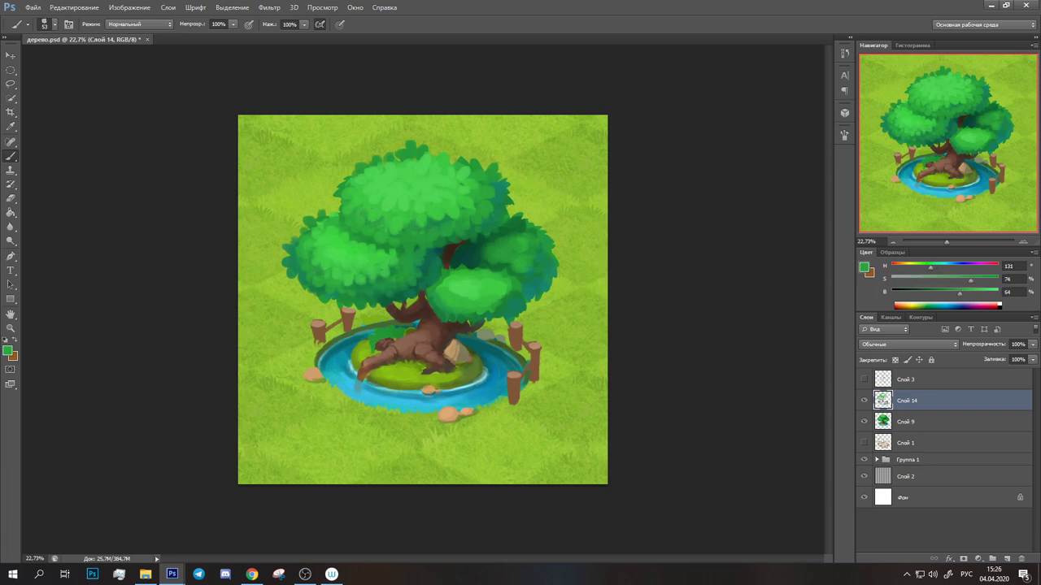
pyautogui.keyDown('alt'); pyautogui.click(472, 196); pyautogui.keyUp('alt')
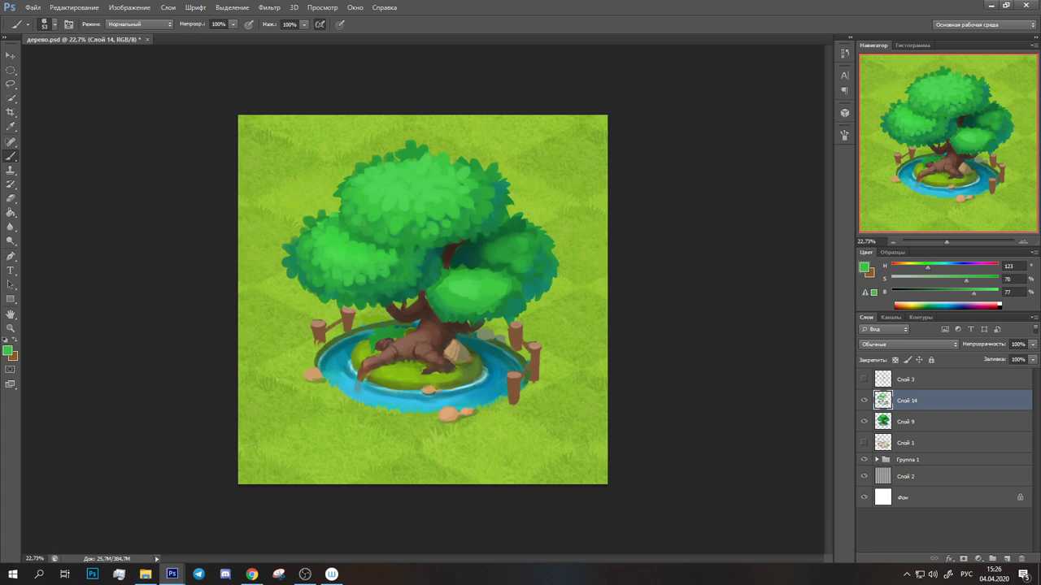
pyautogui.keyDown('alt'); pyautogui.click(460, 262); pyautogui.keyUp('alt')
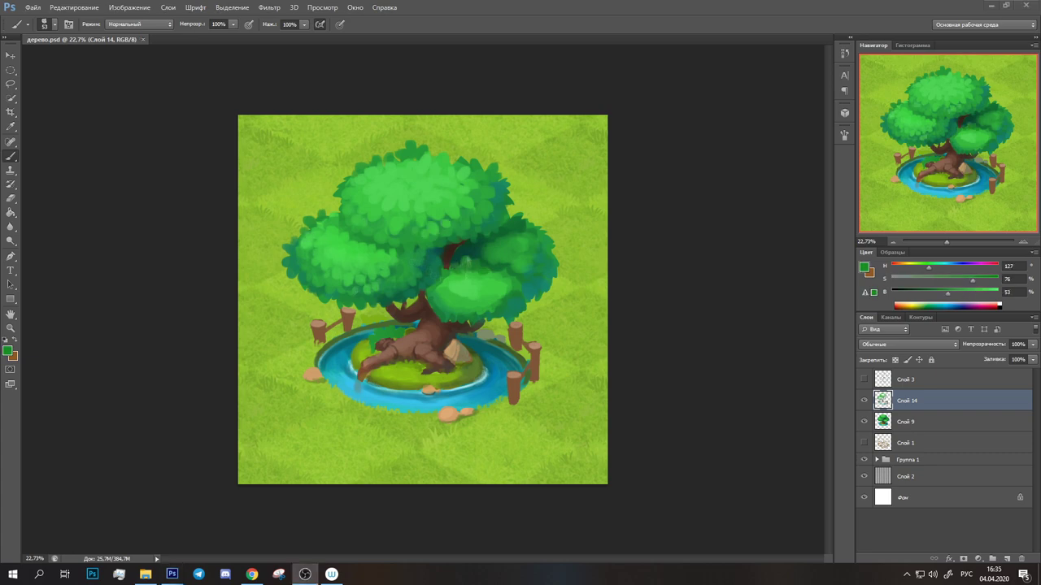
# Paint strokes on the lower-right canopy and darken its right side.
pyautogui.moveTo(434, 310); pyautogui.dragTo(500, 284)
pyautogui.keyDown('alt'); pyautogui.click(447, 300); pyautogui.keyUp('alt')
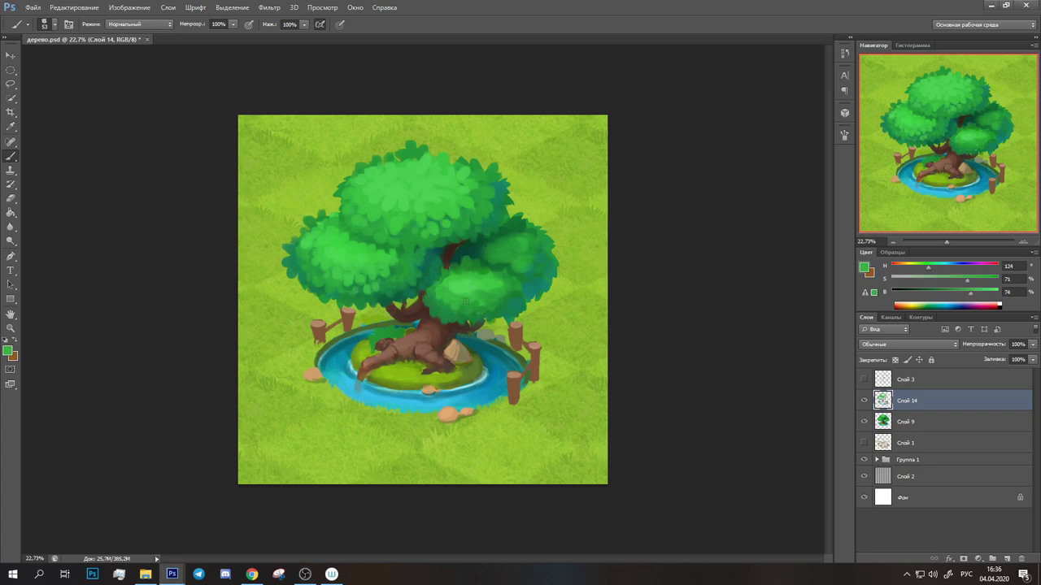
pyautogui.keyDown('alt'); pyautogui.click(453, 291); pyautogui.keyUp('alt')
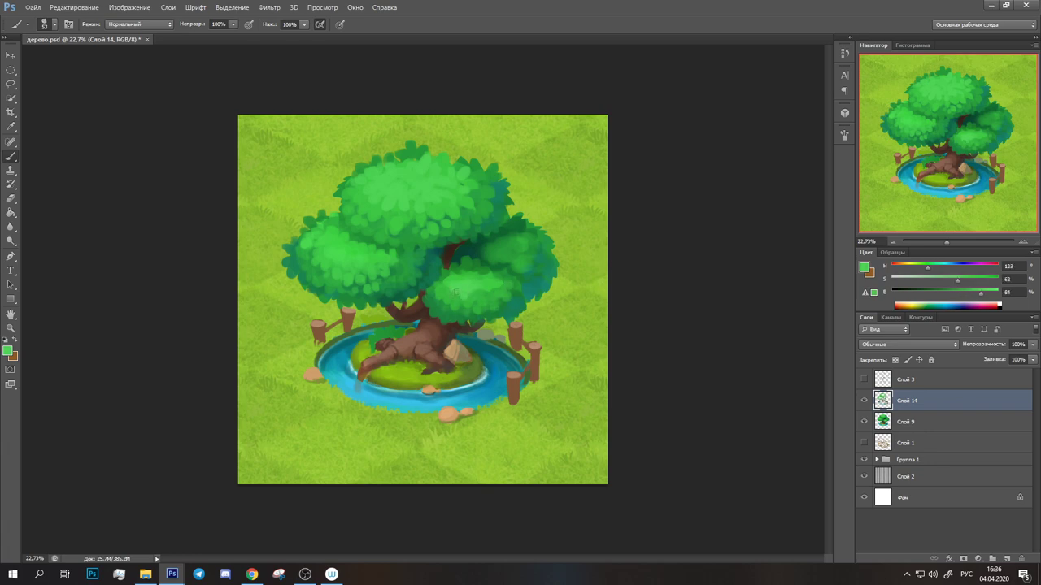
pyautogui.keyDown('alt'); pyautogui.click(509, 302); pyautogui.keyUp('alt')
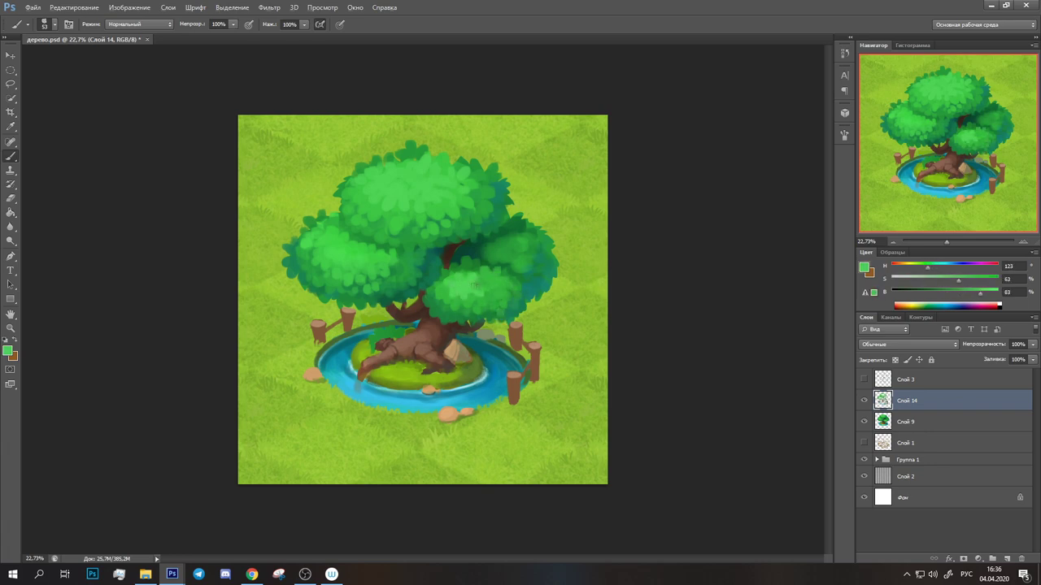
pyautogui.keyDown('alt'); pyautogui.click(449, 274); pyautogui.keyUp('alt')
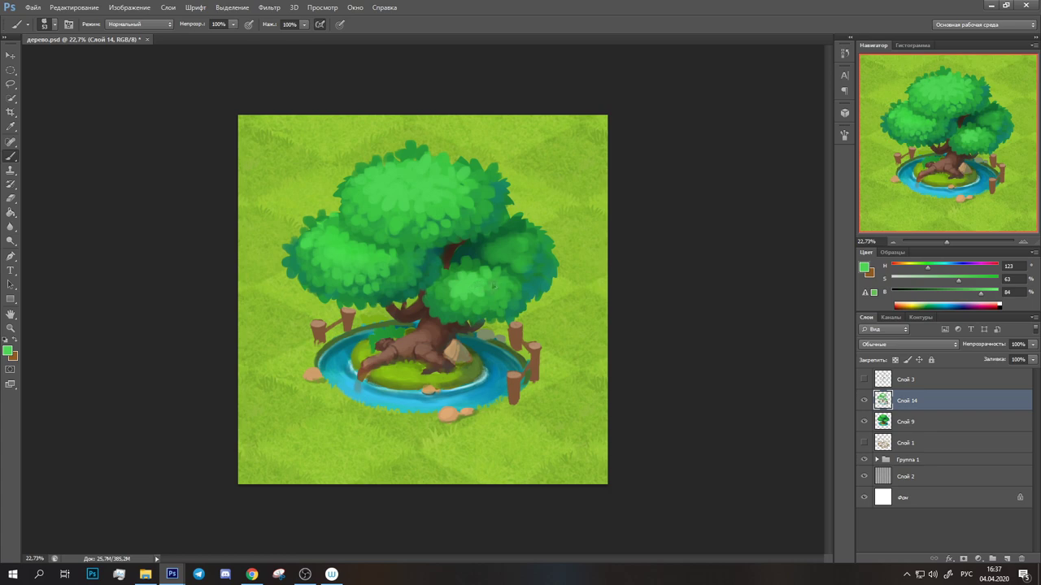
pyautogui.keyDown('alt'); pyautogui.click(505, 236); pyautogui.keyUp('alt')
pyautogui.moveTo(511, 213); pyautogui.dragTo(553, 283)
pyautogui.keyDown('alt'); pyautogui.click(540, 256); pyautogui.keyUp('alt')
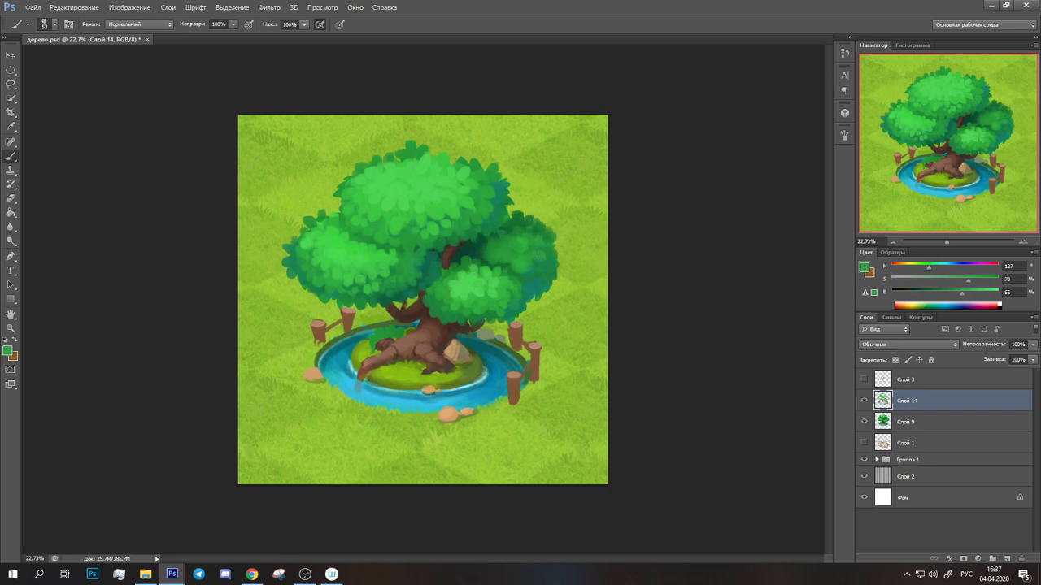
pyautogui.keyDown('alt'); pyautogui.click(392, 220); pyautogui.keyUp('alt')
# Add a bright green patch on the left canopy.
pyautogui.moveTo(309, 268); pyautogui.dragTo(372, 284)
pyautogui.keyDown('alt'); pyautogui.click(389, 260); pyautogui.keyUp('alt')
pyautogui.keyDown('alt'); pyautogui.click(320, 279); pyautogui.keyUp('alt')
pyautogui.keyDown('alt'); pyautogui.click(498, 303); pyautogui.keyUp('alt')
pyautogui.keyDown('alt'); pyautogui.click(432, 229); pyautogui.keyUp('alt')
pyautogui.keyDown('alt'); pyautogui.click(398, 228); pyautogui.keyUp('alt')
# Add small dark marks on the upper, right and upper-left canopy.
pyautogui.moveTo(455, 208); pyautogui.dragTo(469, 208)
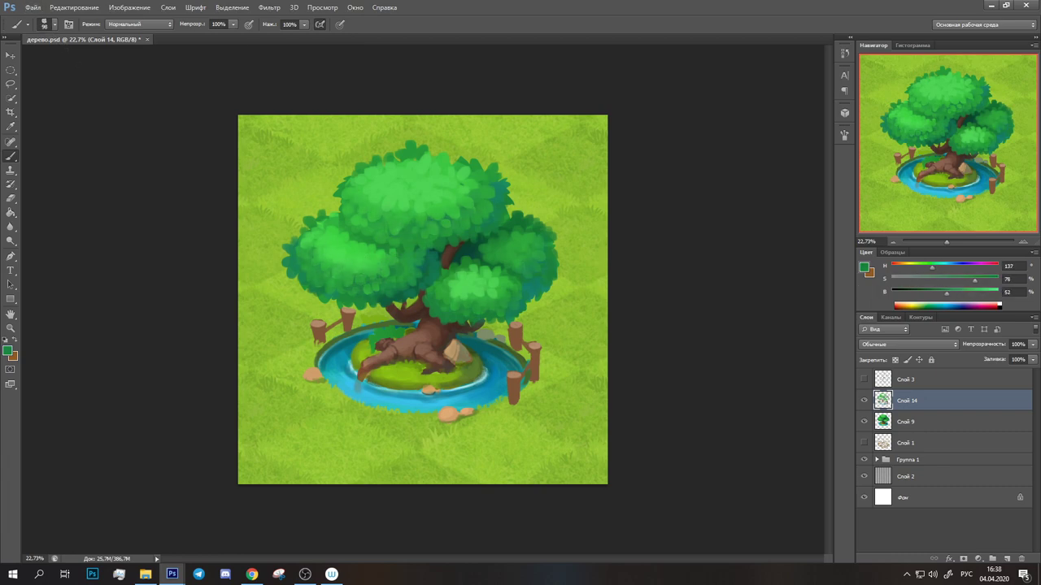
pyautogui.keyDown('alt'); pyautogui.click(483, 249); pyautogui.keyUp('alt')
pyautogui.moveTo(486, 254); pyautogui.dragTo(498, 258)
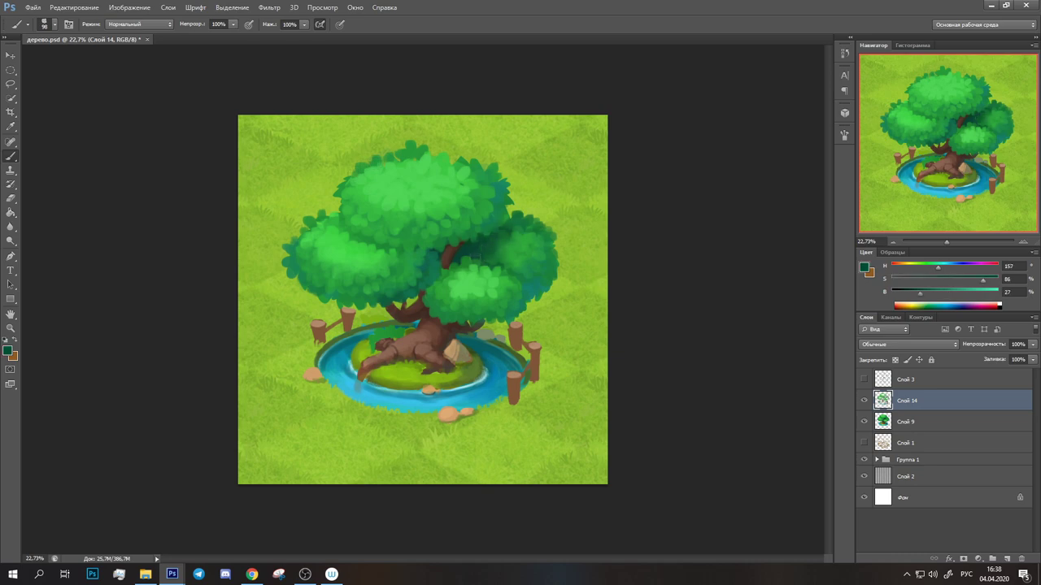
pyautogui.keyDown('alt'); pyautogui.click(376, 248); pyautogui.keyUp('alt')
pyautogui.moveTo(398, 246); pyautogui.dragTo(325, 225)
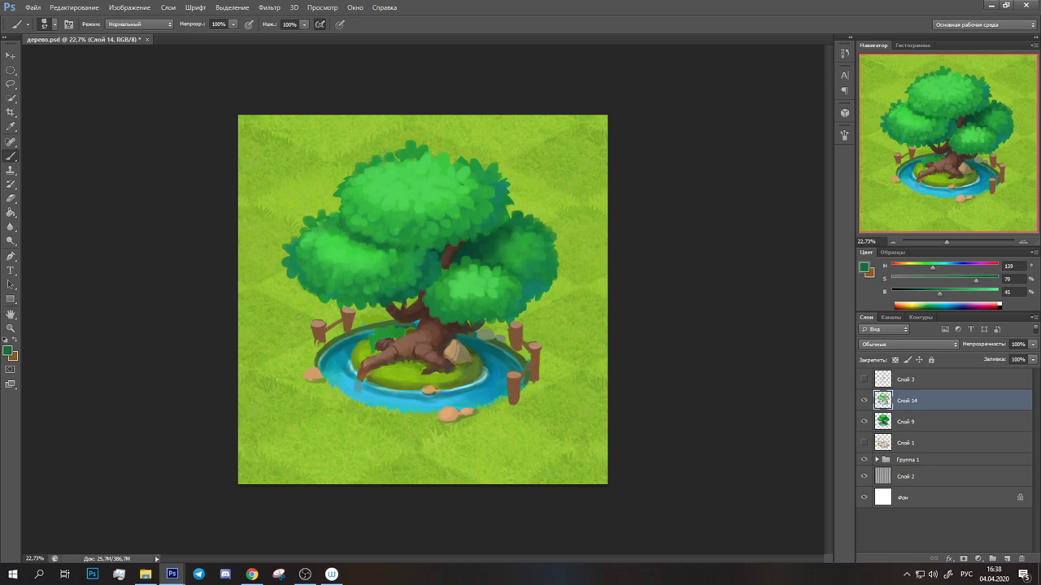
pyautogui.keyDown('alt'); pyautogui.click(421, 257); pyautogui.keyUp('alt')
pyautogui.keyDown('alt'); pyautogui.click(395, 372); pyautogui.keyUp('alt')
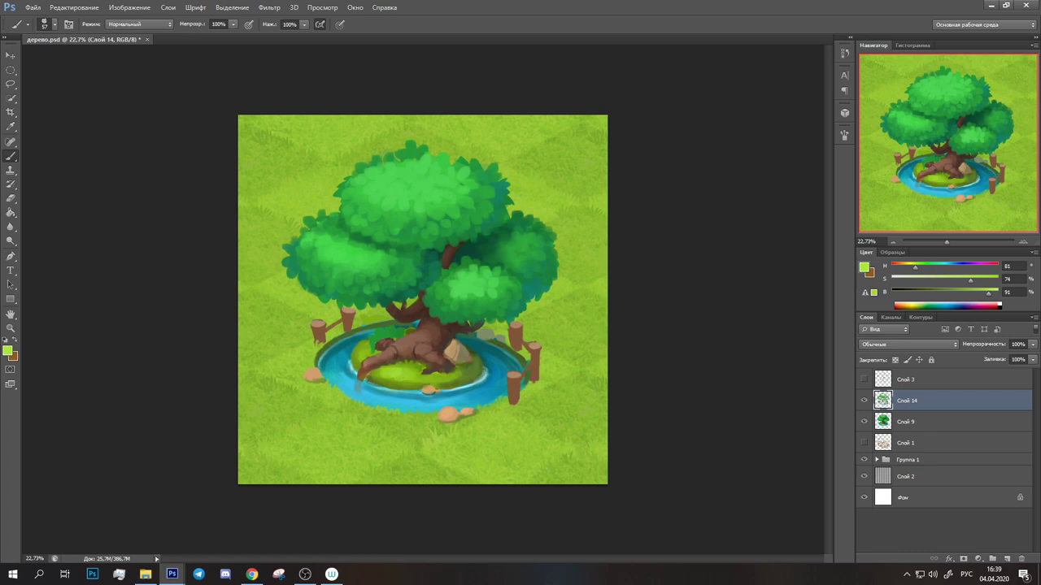
pyautogui.scroll(5, 423, 341)
pyautogui.scroll(-2, 422, 326)
# Extend the log's left end with brown and smooth its top edge.
pyautogui.keyDown('alt'); pyautogui.click(456, 236); pyautogui.keyUp('alt')
pyautogui.keyDown('alt'); pyautogui.click(377, 360); pyautogui.keyUp('alt')
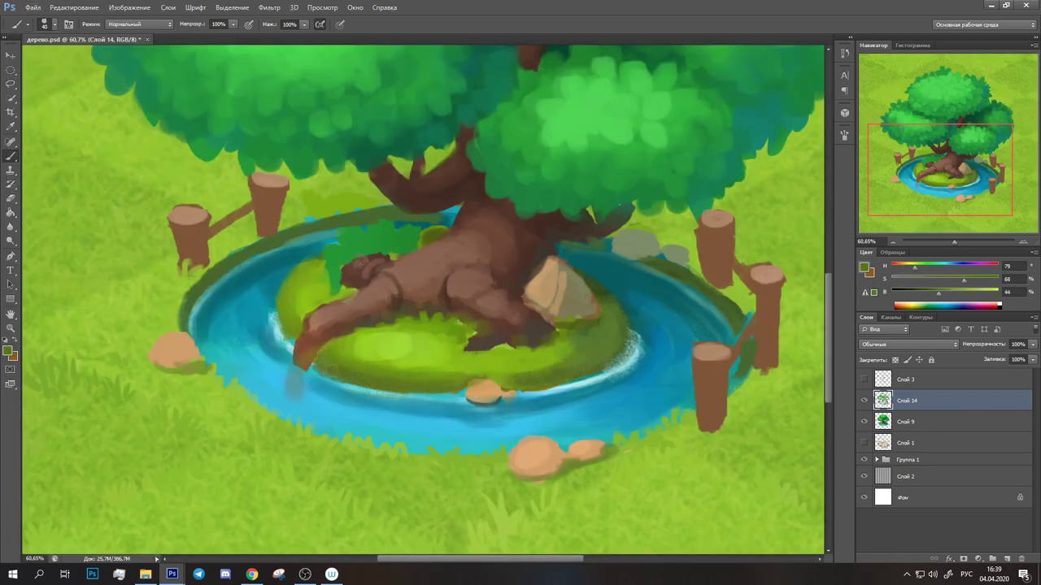
pyautogui.keyDown('alt'); pyautogui.click(557, 366); pyautogui.keyUp('alt')
pyautogui.keyDown('alt'); pyautogui.click(569, 335); pyautogui.keyUp('alt')
pyautogui.keyDown('alt'); pyautogui.click(569, 384); pyautogui.keyUp('alt')
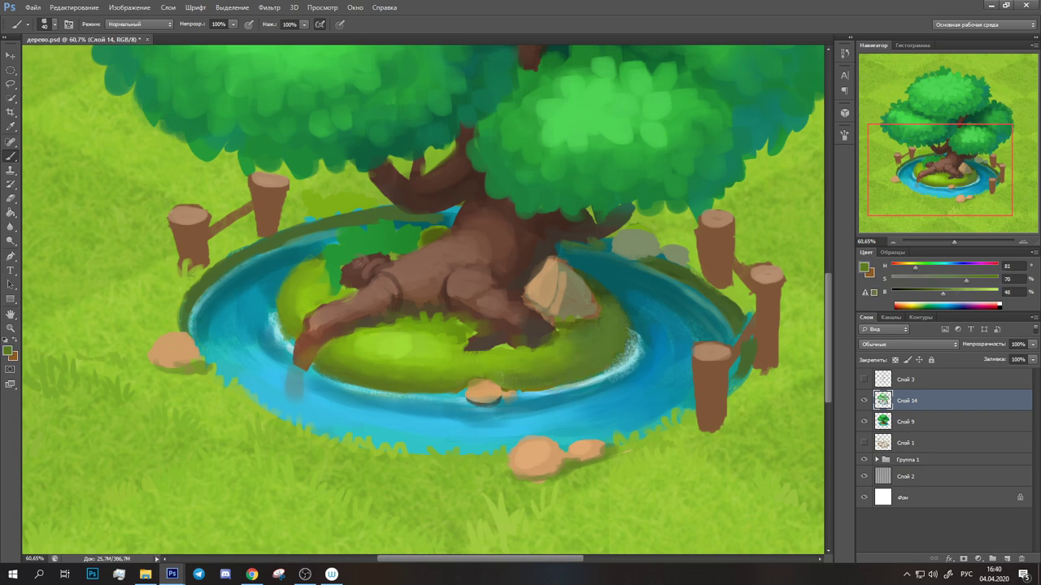
pyautogui.keyDown('alt'); pyautogui.click(452, 354); pyautogui.keyUp('alt')
pyautogui.keyDown('alt'); pyautogui.click(368, 346); pyautogui.keyUp('alt')
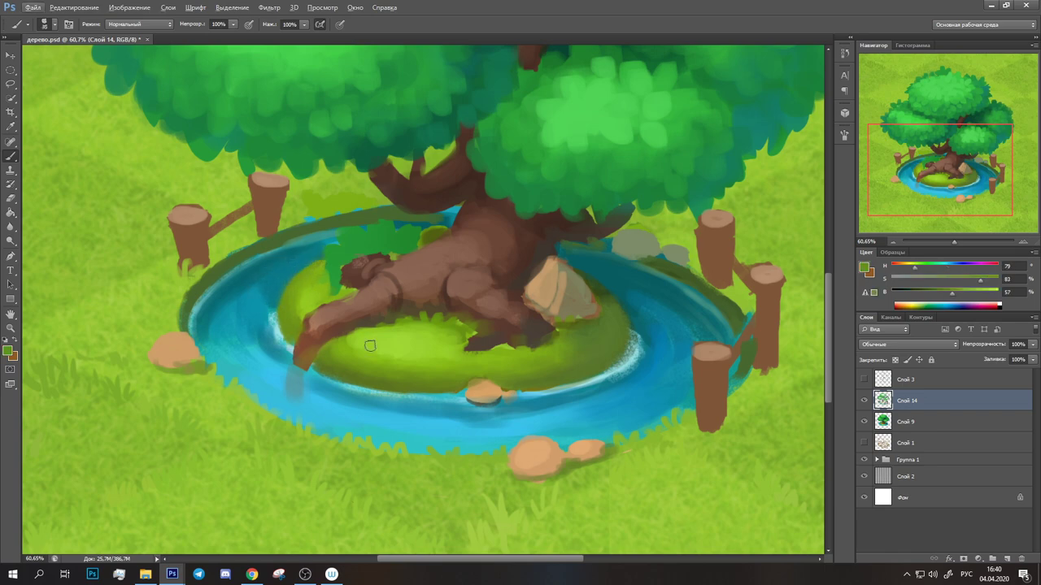
pyautogui.keyDown('alt'); pyautogui.click(309, 346); pyautogui.keyUp('alt')
pyautogui.moveTo(303, 351)
pyautogui.mouseDown()
pyautogui.moveTo(299, 371)
pyautogui.moveTo(348, 327)
pyautogui.moveTo(303, 339)
pyautogui.mouseUp()
pyautogui.keyDown('alt'); pyautogui.click(325, 325); pyautogui.keyUp('alt')
pyautogui.keyDown('alt'); pyautogui.click(341, 300); pyautogui.keyUp('alt')
pyautogui.moveTo(358, 312); pyautogui.dragTo(415, 302)
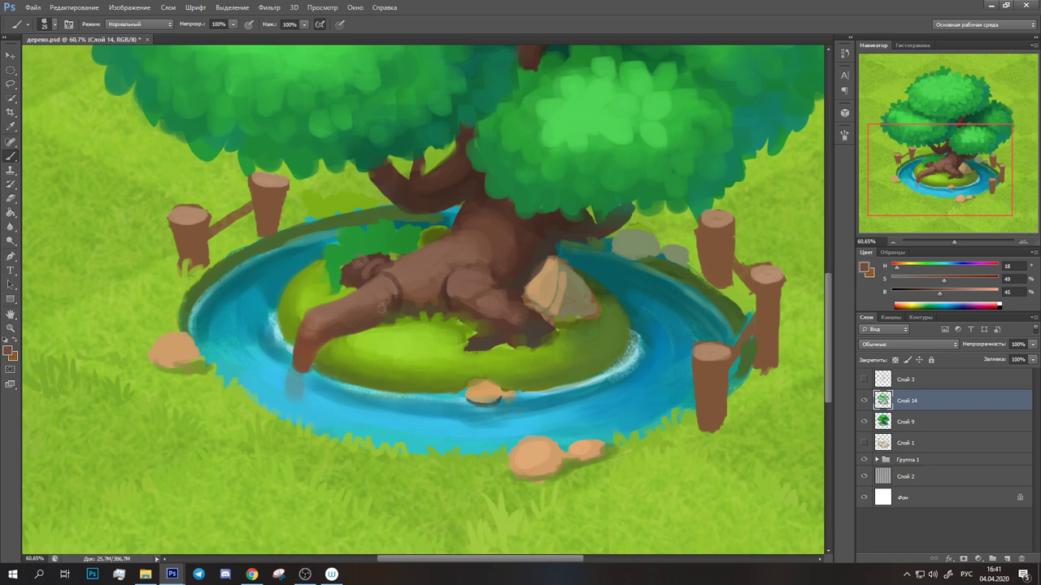
# Shade the dark brown patch under the log, then sample browns and greens.
pyautogui.keyDown('alt'); pyautogui.click(480, 326); pyautogui.keyUp('alt')
pyautogui.moveTo(520, 341); pyautogui.dragTo(557, 349)
pyautogui.keyDown('alt'); pyautogui.click(481, 326); pyautogui.keyUp('alt')
pyautogui.moveTo(471, 333)
pyautogui.mouseDown()
pyautogui.moveTo(512, 324)
pyautogui.moveTo(481, 327)
pyautogui.mouseUp()
pyautogui.press('x')
pyautogui.keyDown('alt'); pyautogui.click(498, 348); pyautogui.keyUp('alt')
pyautogui.keyDown('alt'); pyautogui.click(478, 307); pyautogui.keyUp('alt')
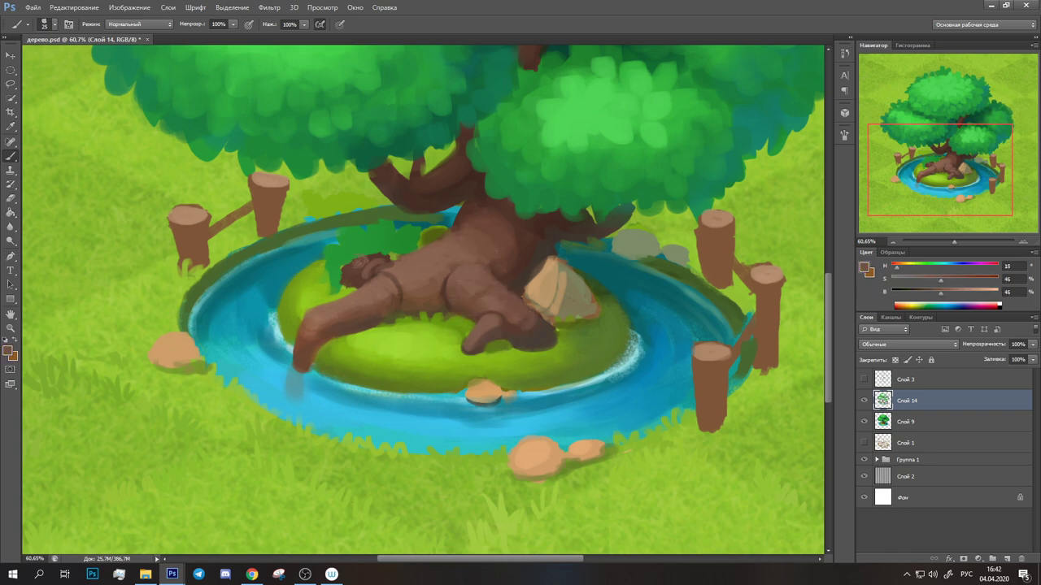
pyautogui.moveTo(480, 256); pyautogui.dragTo(406, 305)
pyautogui.keyDown('alt'); pyautogui.click(406, 305); pyautogui.keyUp('alt')
pyautogui.keyDown('alt'); pyautogui.click(508, 370); pyautogui.keyUp('alt')
pyautogui.keyDown('alt'); pyautogui.click(292, 307); pyautogui.keyUp('alt')
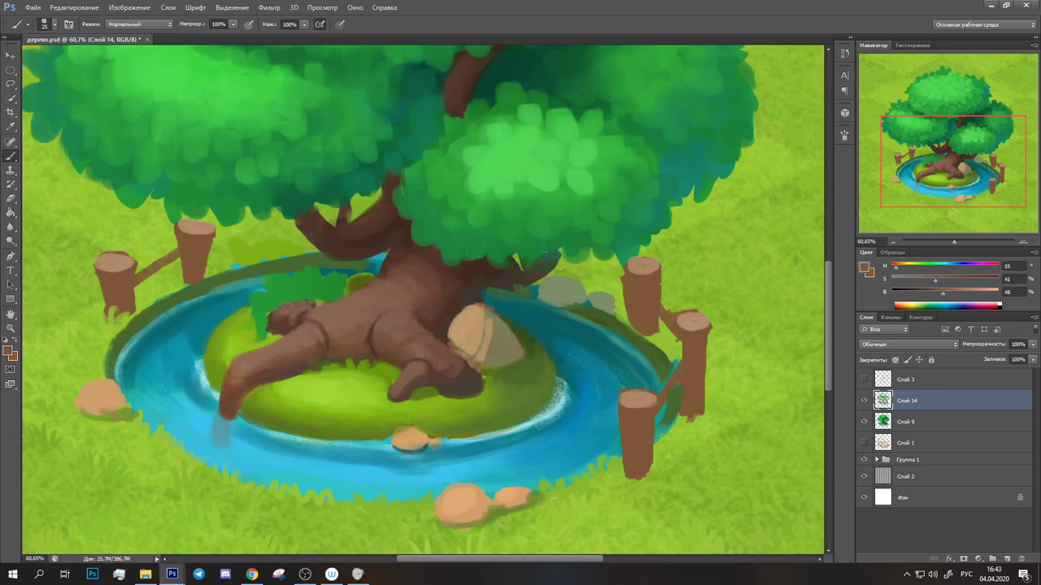
# Repaint the rock beside the trunk in peach and lighten the small pond stone.
pyautogui.keyDown('alt'); pyautogui.click(470, 331); pyautogui.keyUp('alt')
pyautogui.moveTo(470, 334)
pyautogui.mouseDown()
pyautogui.moveTo(476, 364)
pyautogui.moveTo(430, 329)
pyautogui.mouseUp()
pyautogui.keyDown('alt'); pyautogui.click(455, 364); pyautogui.keyUp('alt')
pyautogui.keyDown('alt'); pyautogui.click(476, 342); pyautogui.keyUp('alt')
pyautogui.moveTo(491, 370); pyautogui.dragTo(500, 376)
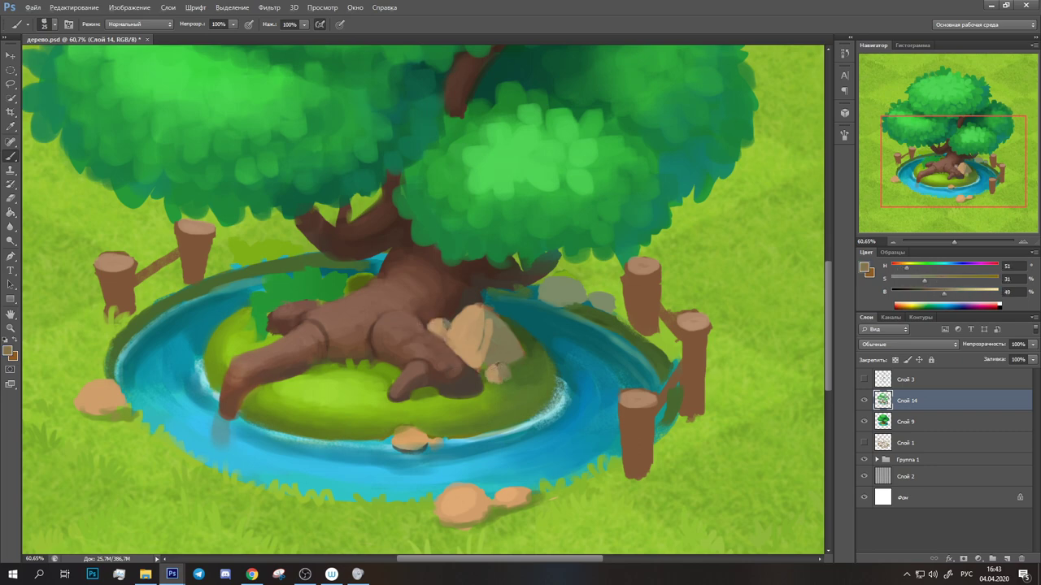
pyautogui.keyDown('alt'); pyautogui.click(407, 437); pyautogui.keyUp('alt')
pyautogui.moveTo(396, 435); pyautogui.dragTo(423, 446)
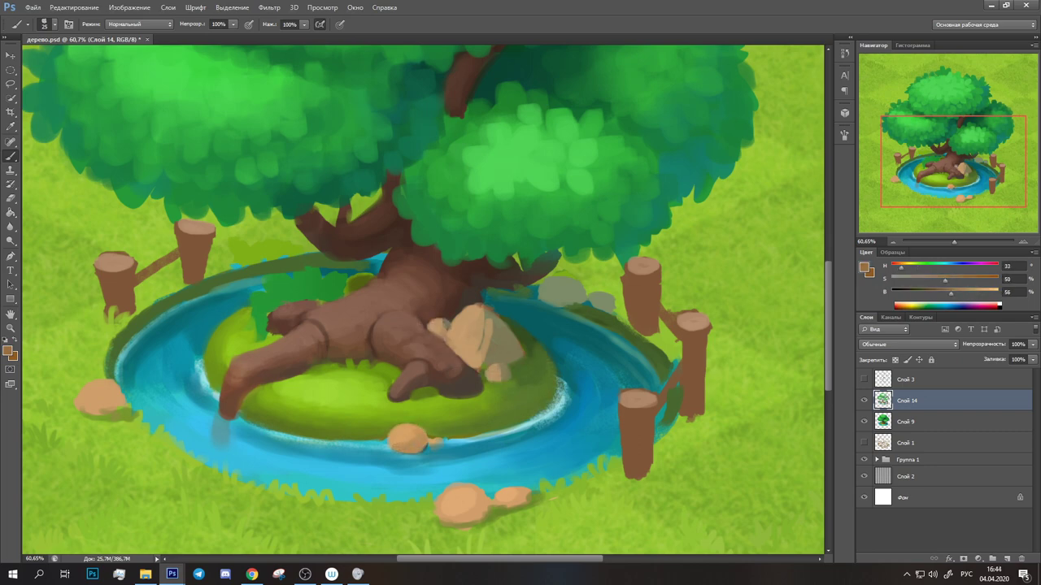
# Paint small brown roots onto the island from the trunk base.
pyautogui.keyDown('alt'); pyautogui.click(302, 370); pyautogui.keyUp('alt')
pyautogui.moveTo(303, 367); pyautogui.dragTo(305, 389)
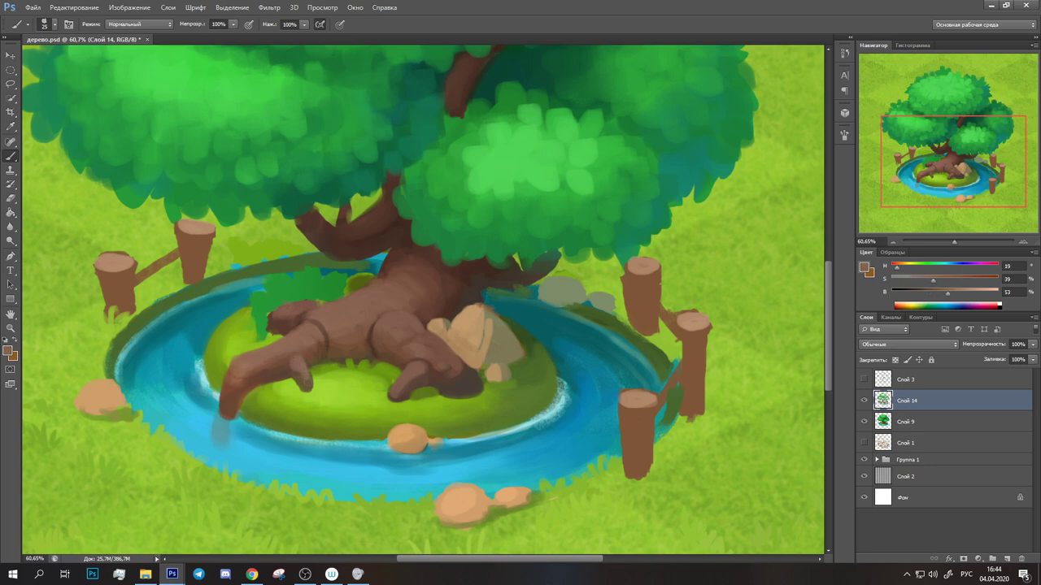
pyautogui.moveTo(410, 381); pyautogui.dragTo(420, 405)
pyautogui.keyDown('alt'); pyautogui.click(246, 390); pyautogui.keyUp('alt')
pyautogui.moveTo(244, 391); pyautogui.dragTo(231, 369)
pyautogui.keyDown('alt'); pyautogui.click(473, 358); pyautogui.keyUp('alt')
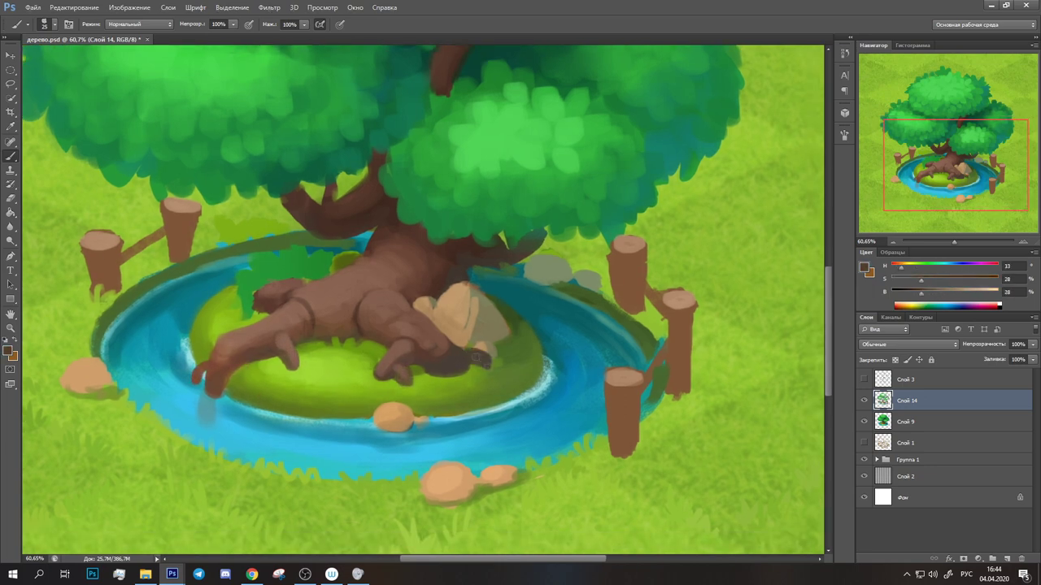
pyautogui.moveTo(277, 276); pyautogui.dragTo(293, 282)
pyautogui.keyDown('alt'); pyautogui.click(289, 301); pyautogui.keyUp('alt')
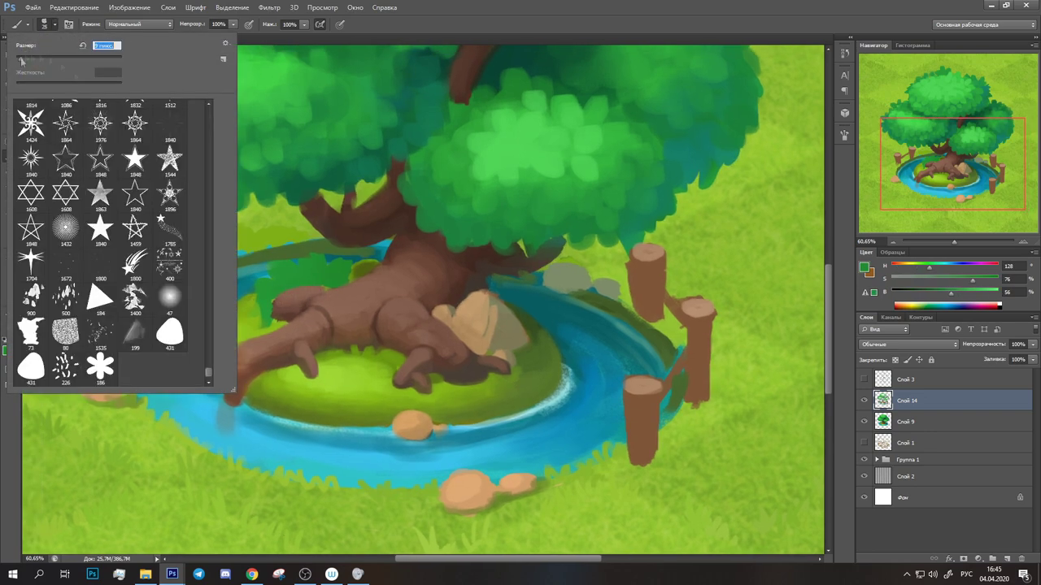
# Paint dark green leaves and a dark brown branch left of the trunk.
pyautogui.moveTo(324, 242); pyautogui.dragTo(252, 299)
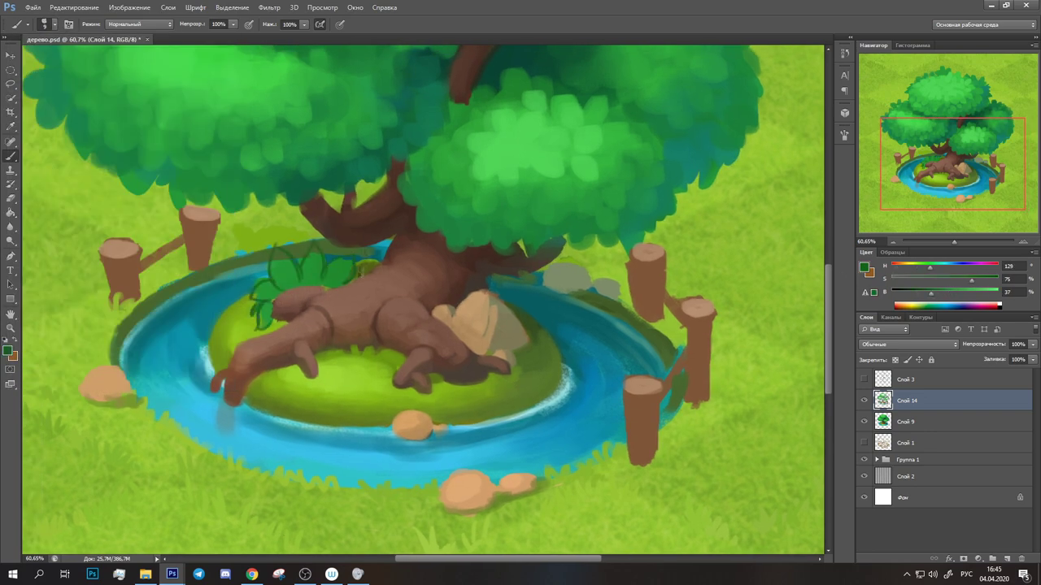
pyautogui.keyDown('alt'); pyautogui.click(364, 265); pyautogui.keyUp('alt')
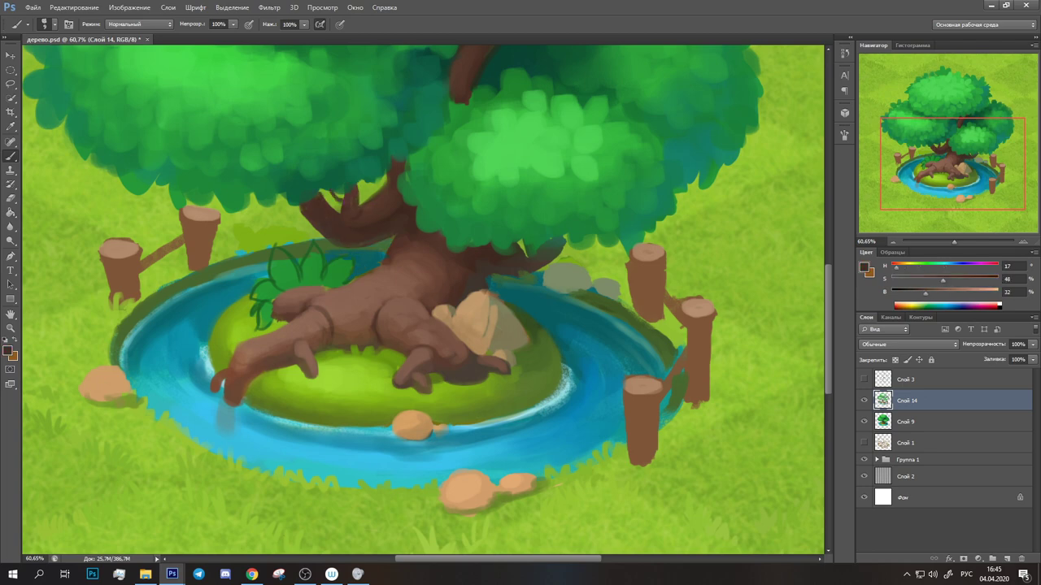
pyautogui.moveTo(315, 204); pyautogui.dragTo(265, 218)
pyautogui.keyDown('alt'); pyautogui.click(323, 234); pyautogui.keyUp('alt')
# Sample lighter trunk browns and the island's grass green while panning.
pyautogui.moveTo(345, 283); pyautogui.dragTo(321, 244)
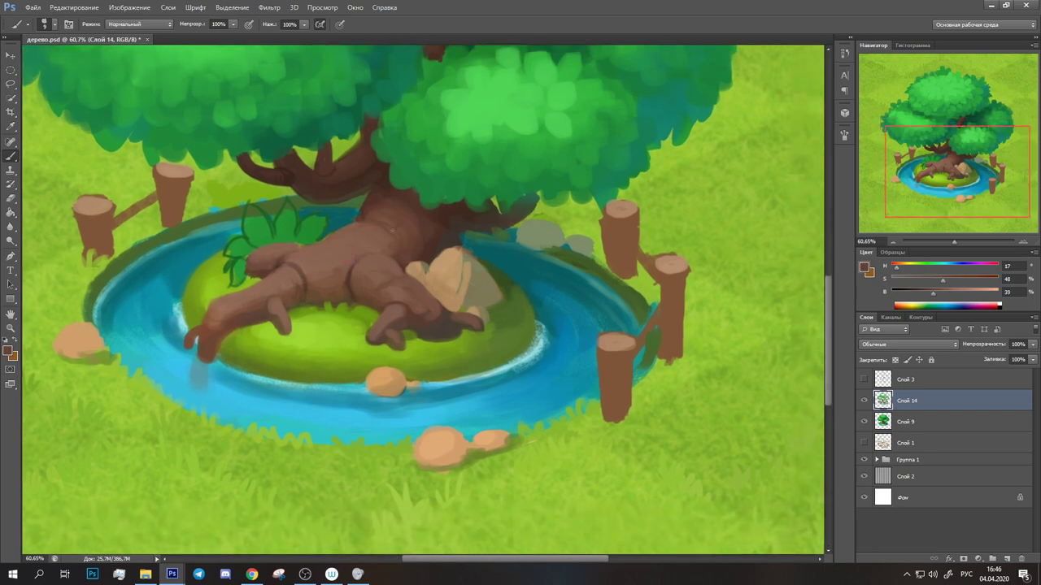
pyautogui.keyDown('alt'); pyautogui.click(321, 244); pyautogui.keyUp('alt')
pyautogui.moveTo(360, 269); pyautogui.dragTo(390, 231)
pyautogui.keyDown('alt'); pyautogui.click(390, 232); pyautogui.keyUp('alt')
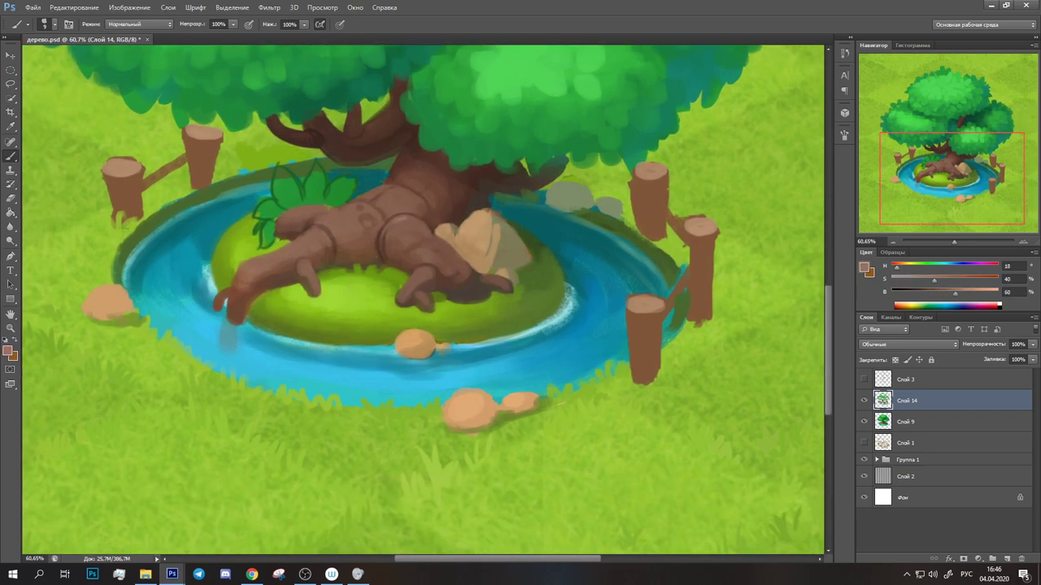
pyautogui.keyDown('alt'); pyautogui.click(364, 212); pyautogui.keyUp('alt')
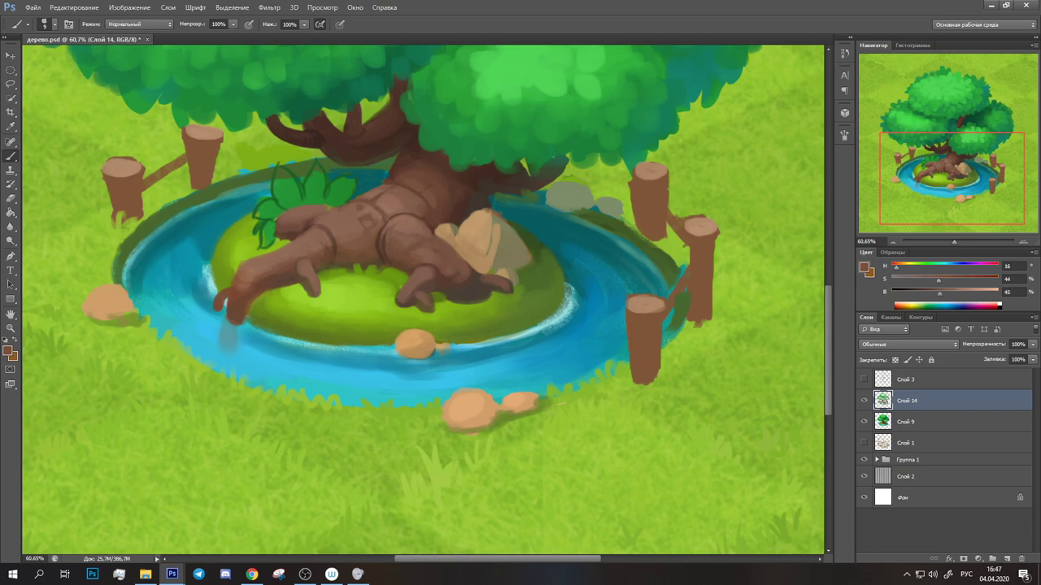
pyautogui.moveTo(364, 212); pyautogui.dragTo(400, 177)
pyautogui.moveTo(388, 225); pyautogui.dragTo(349, 237)
pyautogui.keyDown('alt'); pyautogui.click(349, 237); pyautogui.keyUp('alt')
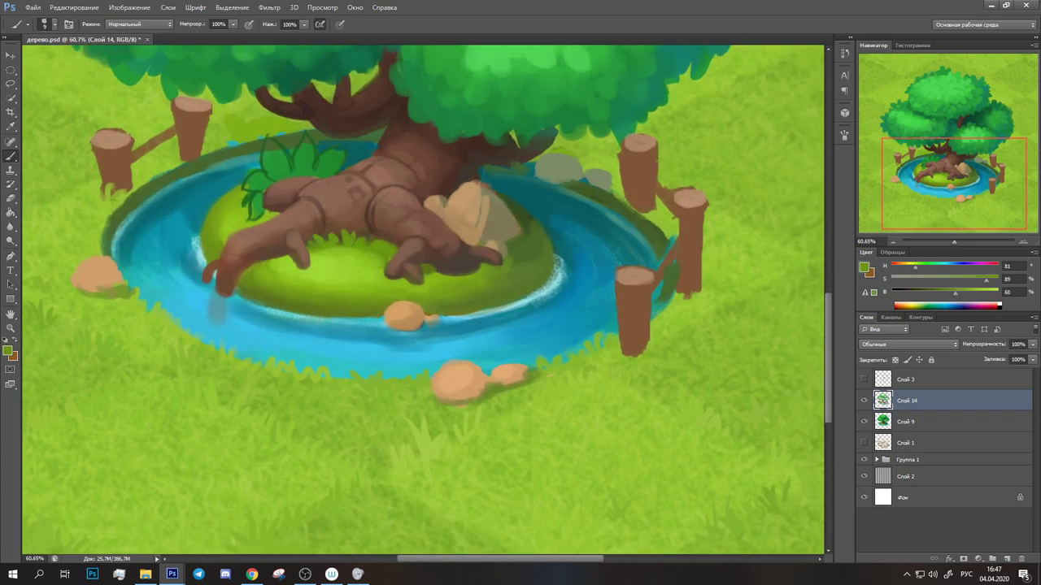
# Sample light, bright and deep grass greens from the island.
pyautogui.keyDown('alt'); pyautogui.click(368, 245); pyautogui.keyUp('alt')
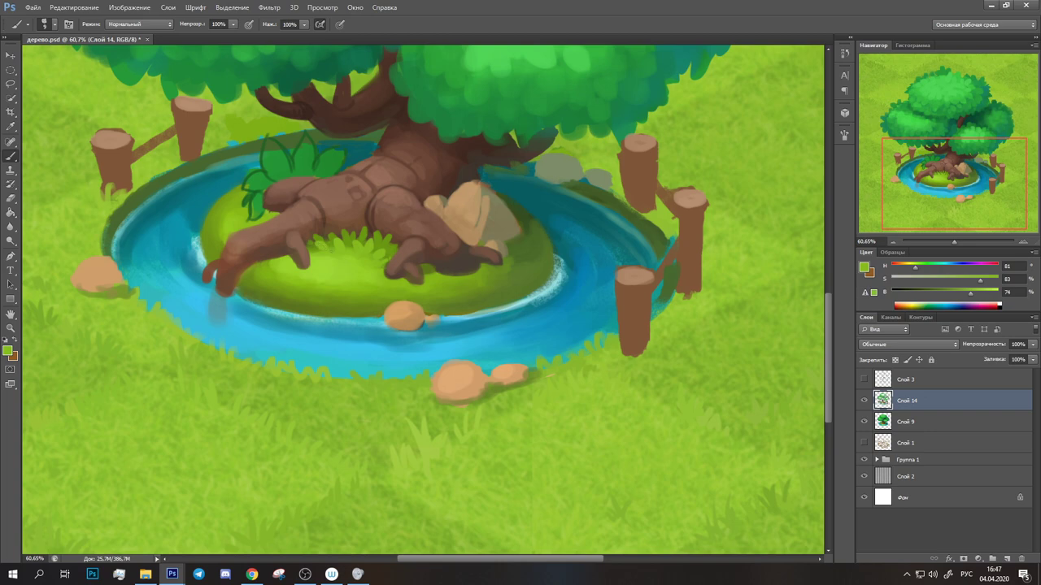
pyautogui.keyDown('alt'); pyautogui.click(320, 255); pyautogui.keyUp('alt')
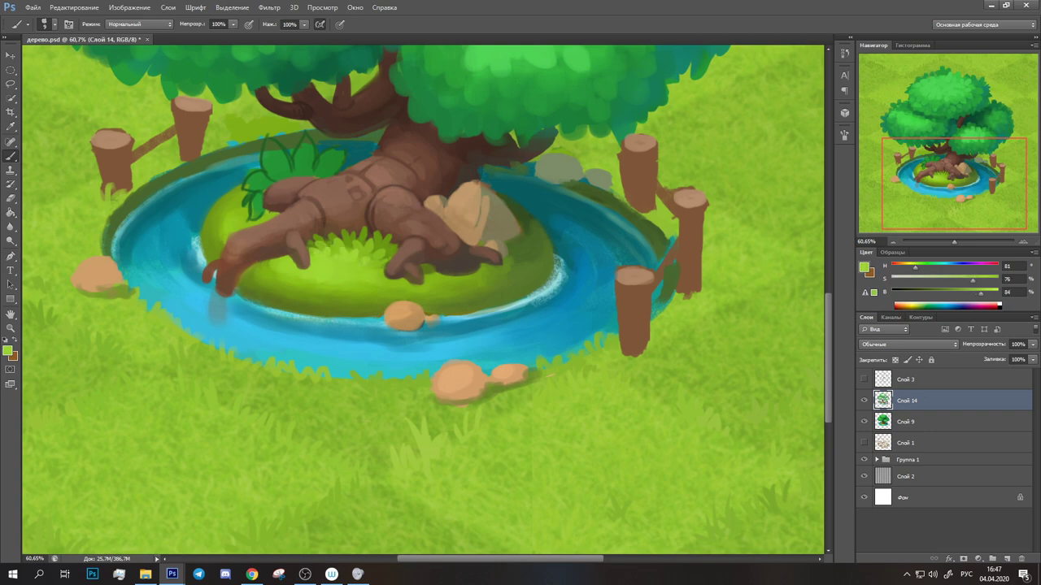
pyautogui.keyDown('alt'); pyautogui.click(444, 271); pyautogui.keyUp('alt')
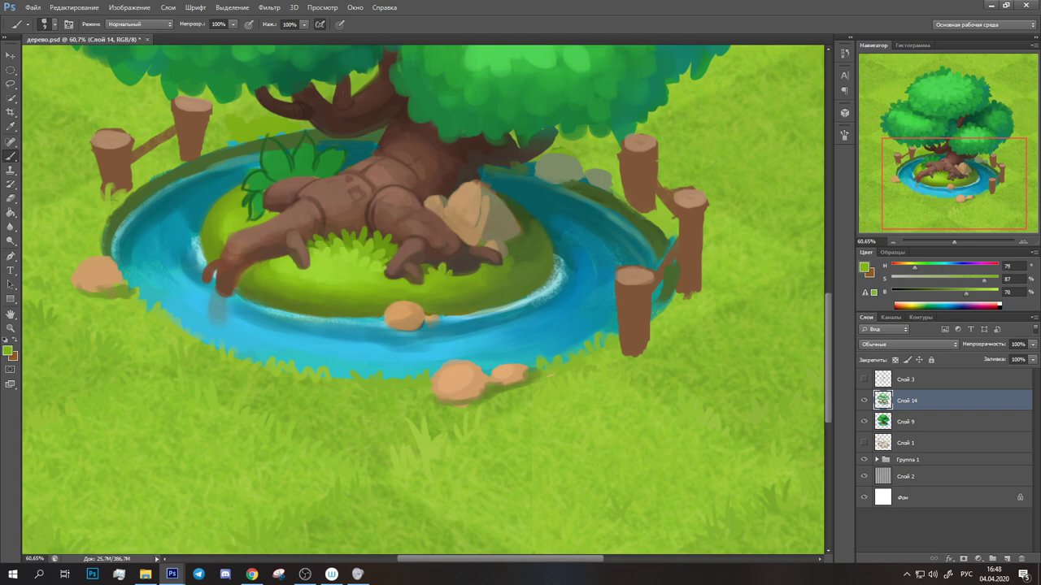
pyautogui.keyDown('alt'); pyautogui.click(259, 268); pyautogui.keyUp('alt')
pyautogui.keyDown('alt'); pyautogui.click(275, 261); pyautogui.keyUp('alt')
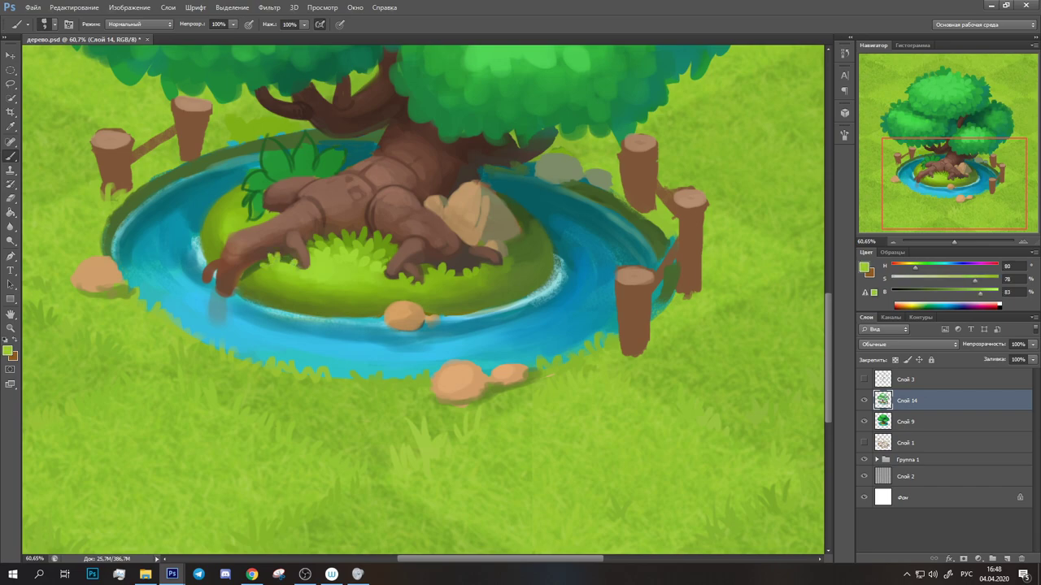
pyautogui.click(948, 242)
pyautogui.moveTo(949, 242); pyautogui.dragTo(953, 241)
# Choose a grass brush tip and sample grass greens from the island's front.
pyautogui.click(54, 24)
pyautogui.click(353, 435)
pyautogui.keyDown('alt'); pyautogui.click(354, 435); pyautogui.keyUp('alt')
pyautogui.keyDown('alt'); pyautogui.click(402, 452); pyautogui.keyUp('alt')
pyautogui.keyDown('alt'); pyautogui.click(523, 443); pyautogui.keyUp('alt')
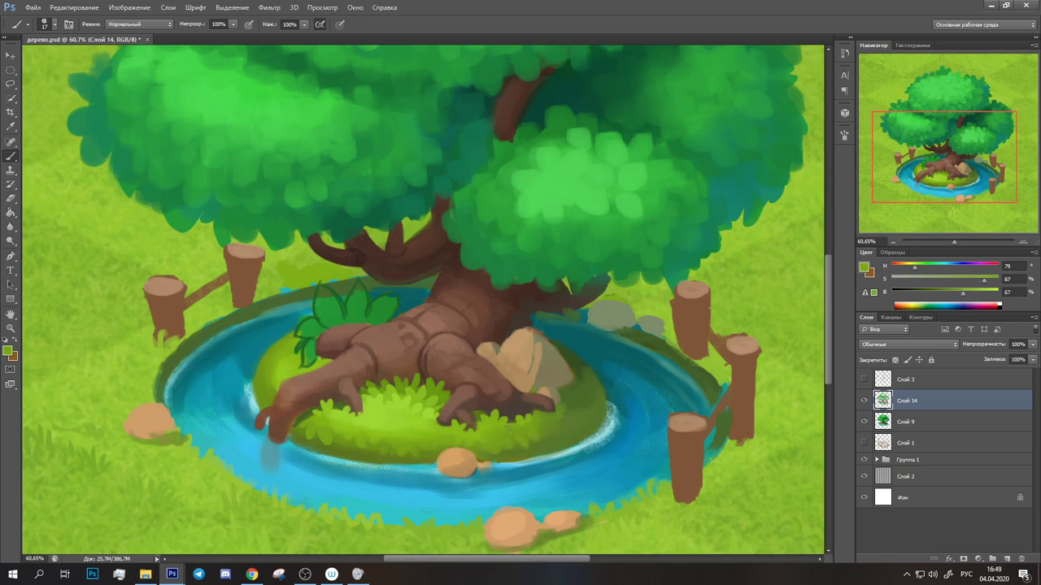
pyautogui.keyDown('alt'); pyautogui.click(375, 431); pyautogui.keyUp('alt')
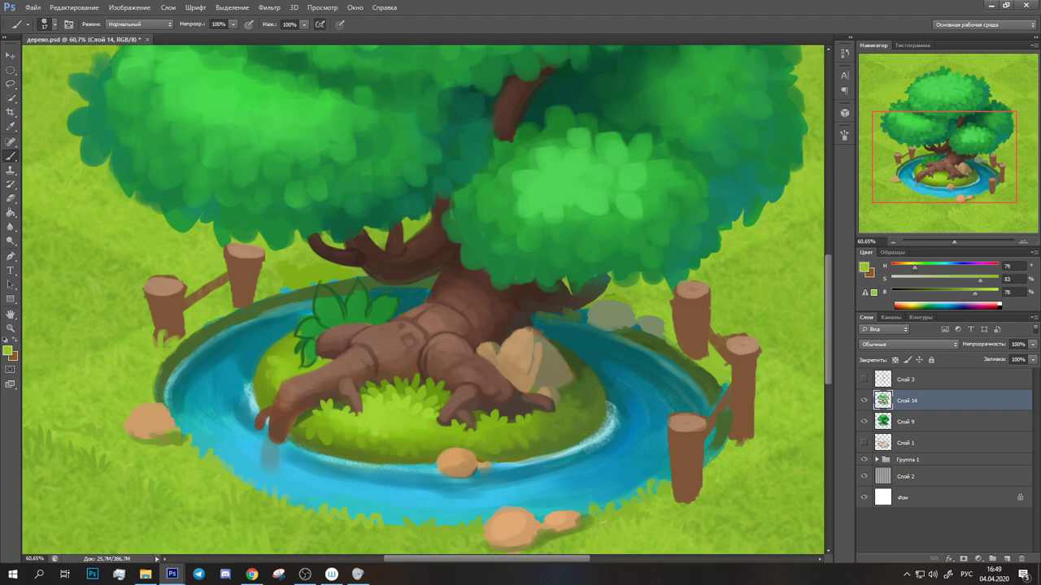
# Sample rock tan and trunk browns, lightening the brown for trunk highlights.
pyautogui.moveTo(282, 336); pyautogui.dragTo(240, 310)
pyautogui.keyDown('alt'); pyautogui.click(558, 349); pyautogui.keyUp('alt')
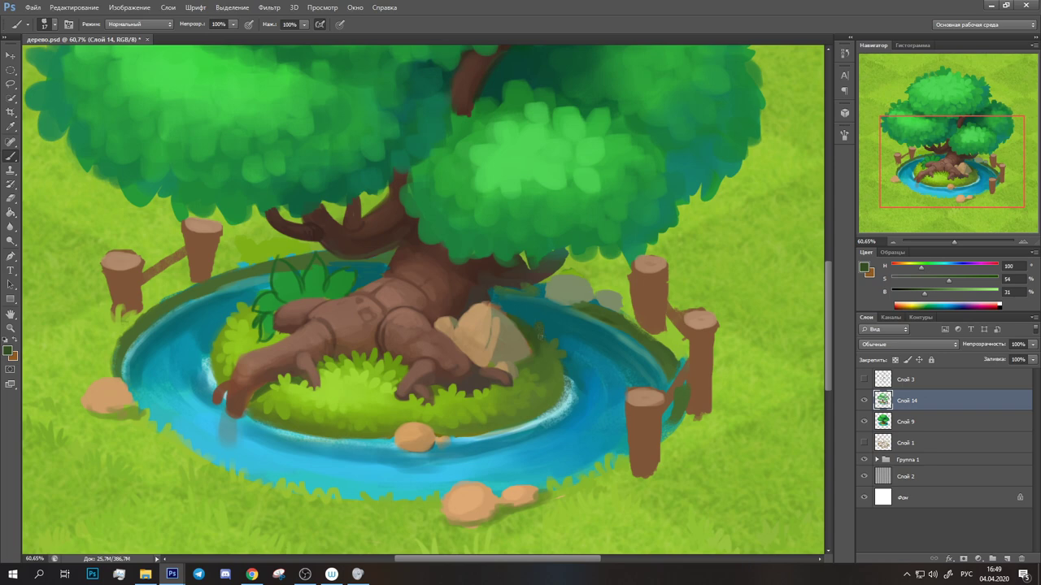
pyautogui.keyDown('alt'); pyautogui.click(484, 337); pyautogui.keyUp('alt')
pyautogui.keyDown('alt'); pyautogui.click(483, 329); pyautogui.keyUp('alt')
pyautogui.moveTo(482, 338); pyautogui.dragTo(478, 316)
pyautogui.keyDown('alt'); pyautogui.click(478, 315); pyautogui.keyUp('alt')
pyautogui.keyDown('alt'); pyautogui.click(472, 342); pyautogui.keyUp('alt')
pyautogui.keyDown('alt'); pyautogui.click(442, 335); pyautogui.keyUp('alt')
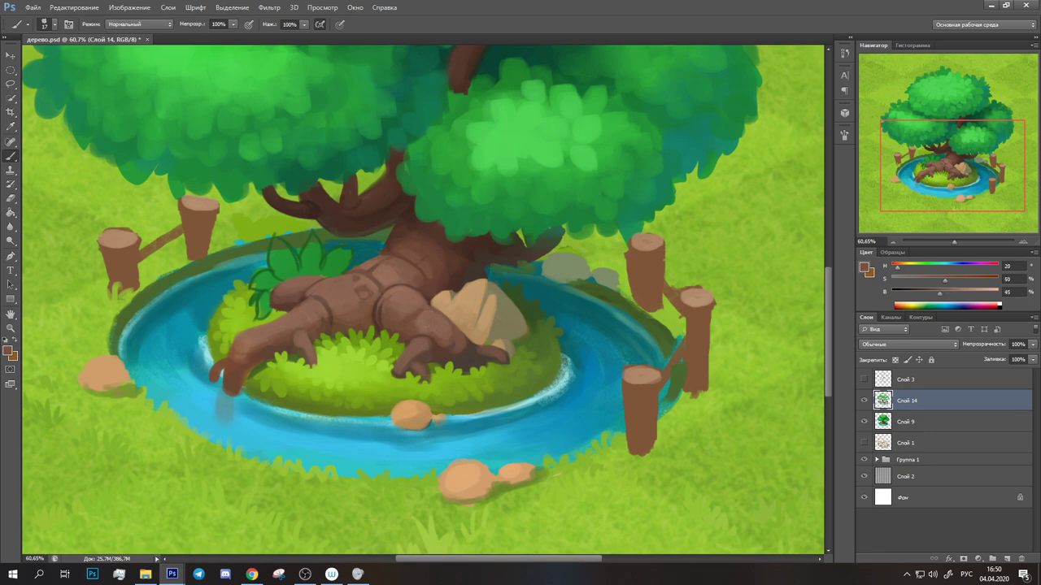
pyautogui.keyDown('alt'); pyautogui.click(423, 329); pyautogui.keyUp('alt')
pyautogui.keyDown('alt'); pyautogui.click(406, 320); pyautogui.keyUp('alt')
pyautogui.moveTo(447, 328); pyautogui.dragTo(473, 306)
pyautogui.moveTo(944, 291); pyautogui.dragTo(956, 292)
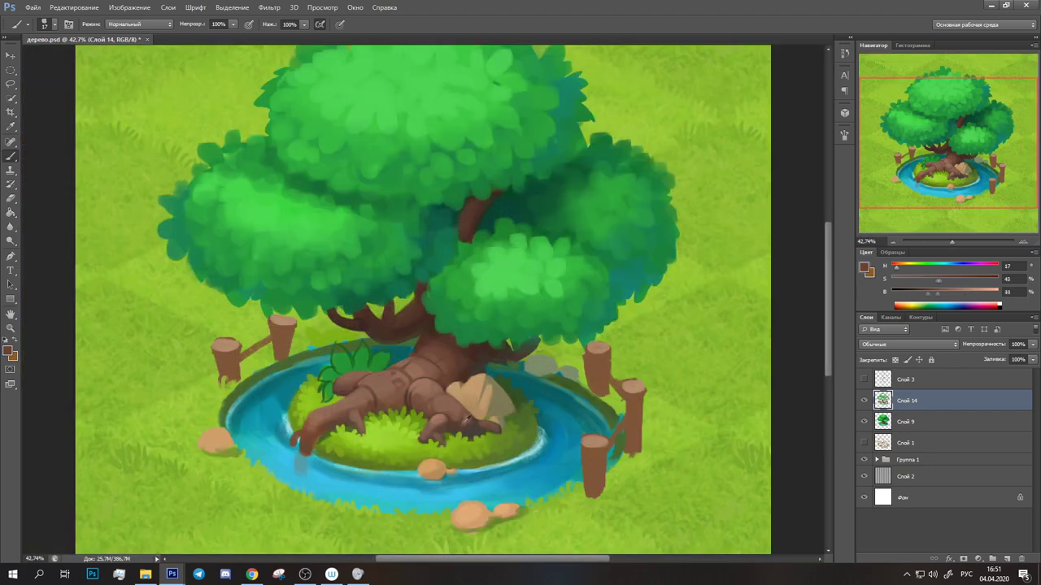
# Sample light and mid trunk browns and dark olive from the foliage shadow.
pyautogui.keyDown('alt'); pyautogui.click(404, 370); pyautogui.keyUp('alt')
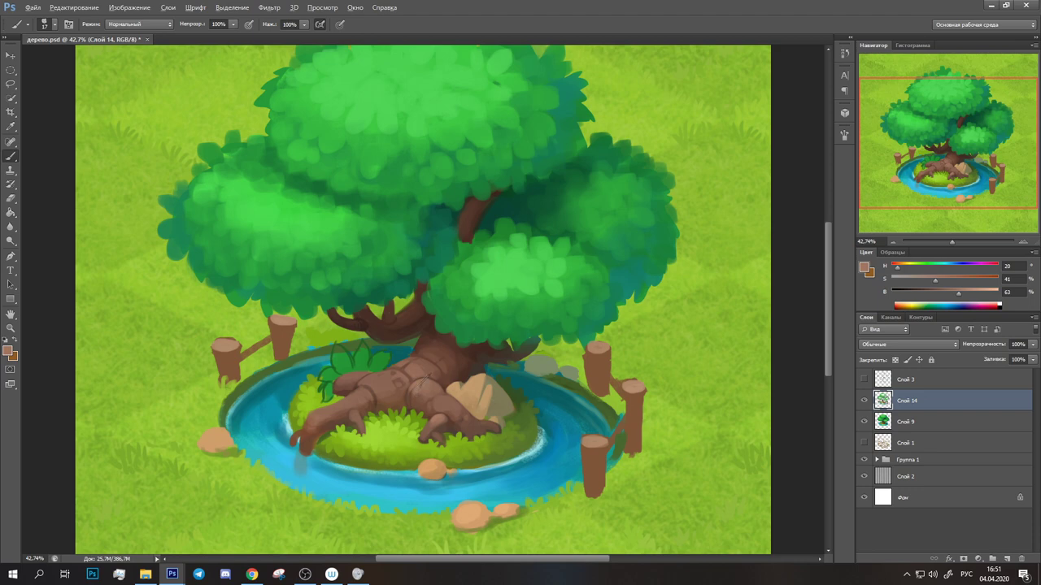
pyautogui.keyDown('alt'); pyautogui.click(424, 365); pyautogui.keyUp('alt')
pyautogui.keyDown('alt'); pyautogui.click(374, 397); pyautogui.keyUp('alt')
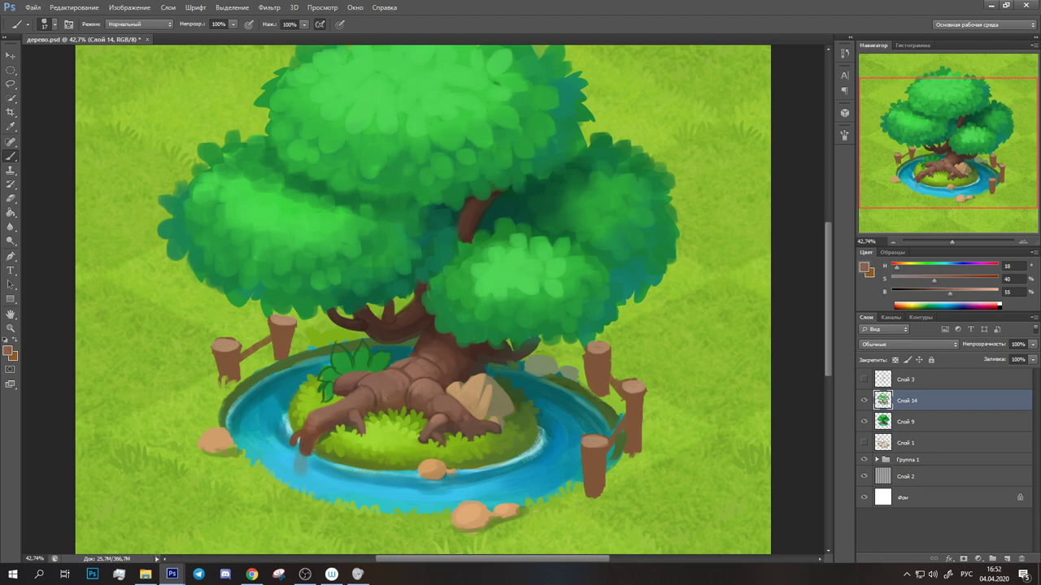
pyautogui.moveTo(364, 394); pyautogui.dragTo(386, 361)
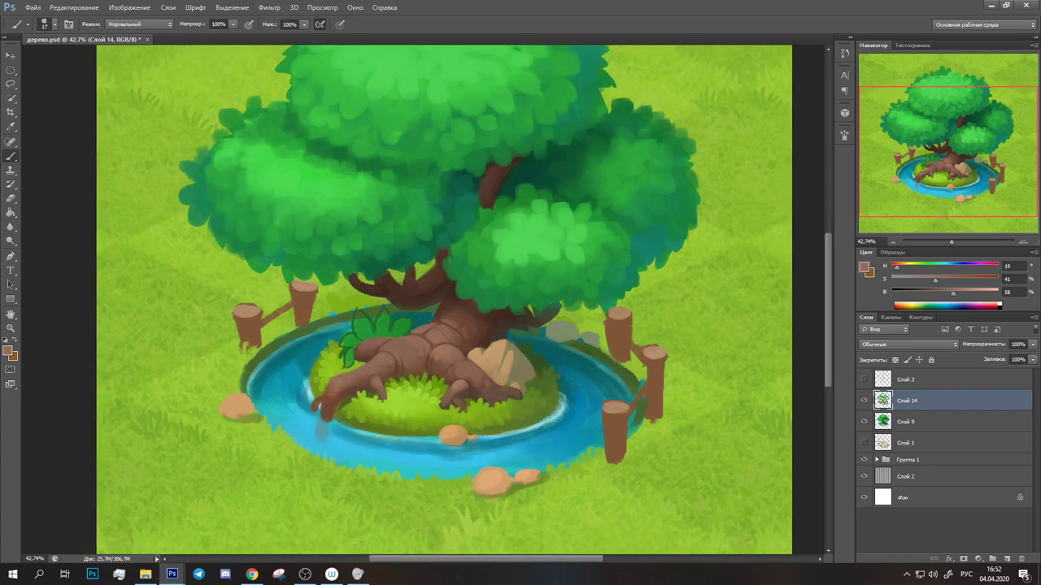
pyautogui.keyDown('alt'); pyautogui.click(476, 386); pyautogui.keyUp('alt')
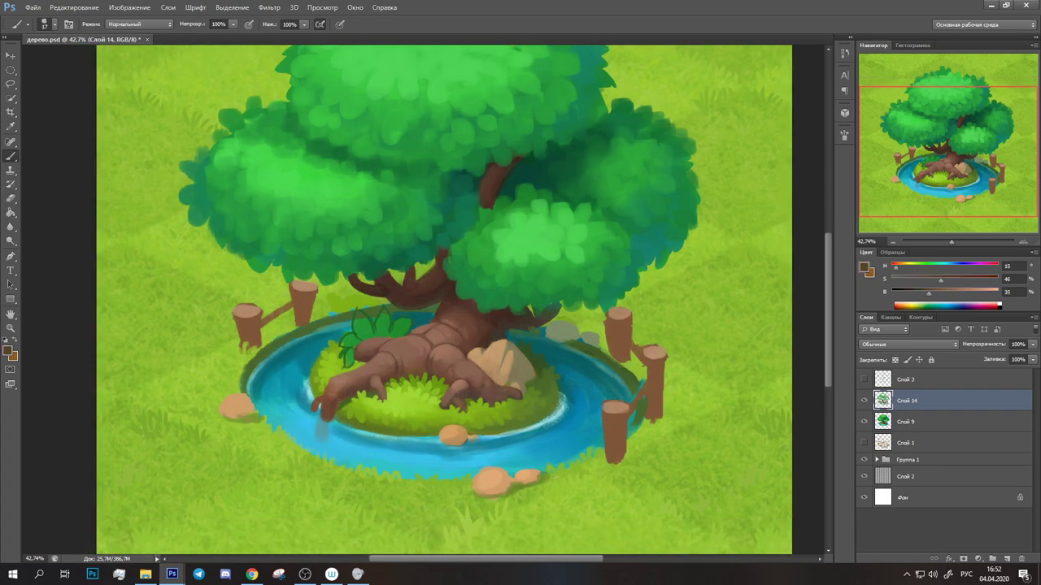
pyautogui.keyDown('alt'); pyautogui.click(357, 381); pyautogui.keyUp('alt')
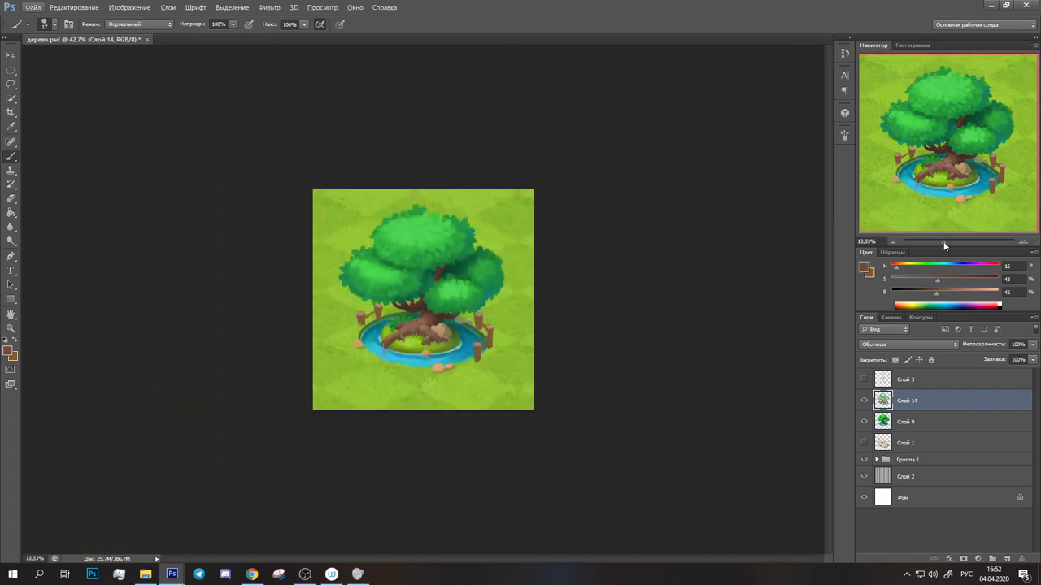
# Darken an olive green, then pick a light cyan for the water.
pyautogui.scroll(-1, 414, 359)
pyautogui.keyDown('alt'); pyautogui.click(413, 360); pyautogui.keyUp('alt')
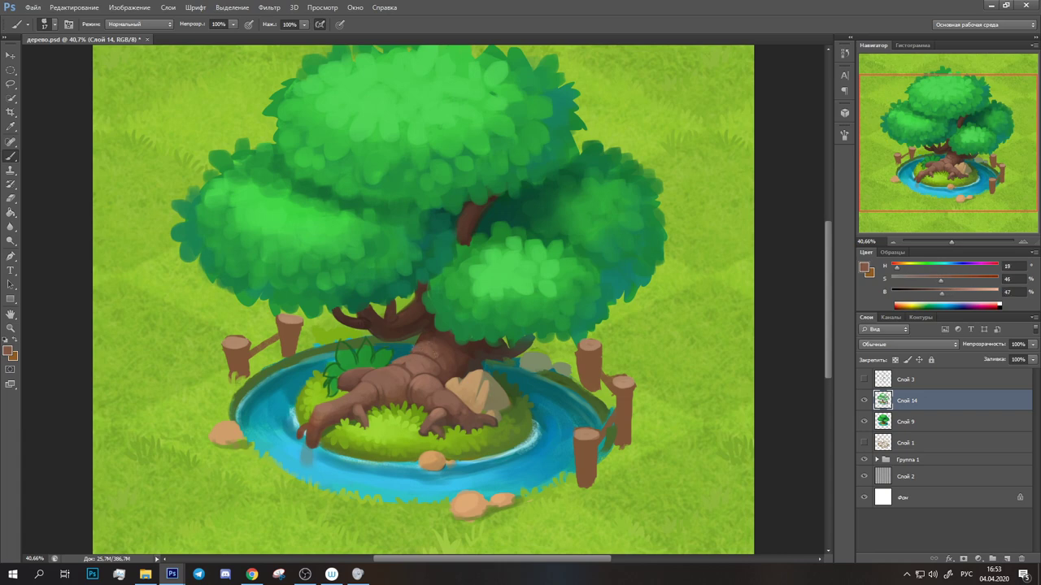
pyautogui.keyDown('alt'); pyautogui.click(411, 344); pyautogui.keyUp('alt')
pyautogui.moveTo(434, 345); pyautogui.dragTo(416, 249)
pyautogui.moveTo(942, 293); pyautogui.dragTo(932, 294)
pyautogui.keyDown('alt'); pyautogui.click(408, 358); pyautogui.keyUp('alt')
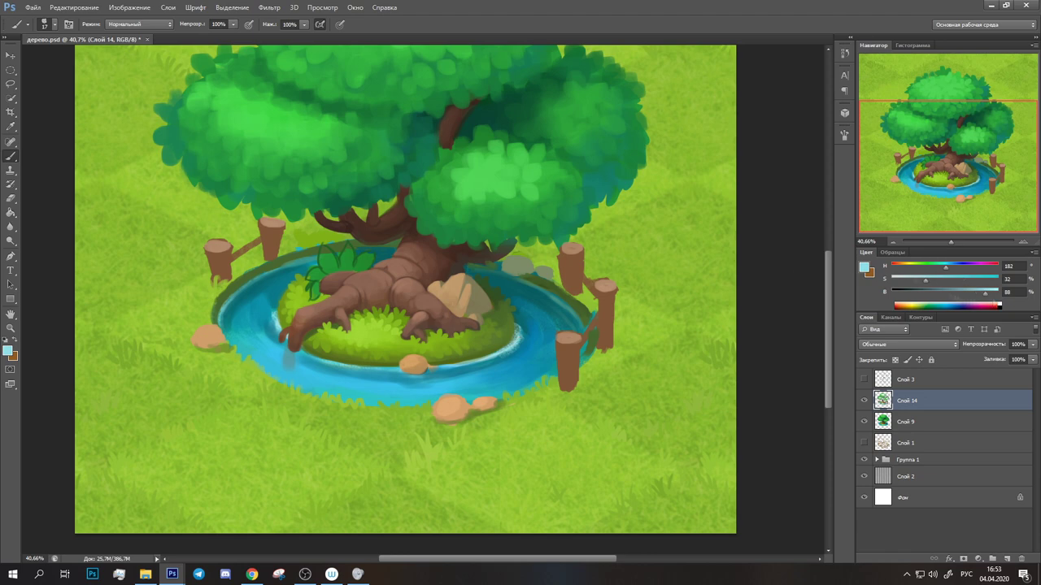
# Sample greyish teal and deeper pond blues from the water, ending on a near-white mint.
pyautogui.keyDown('alt'); pyautogui.click(413, 367); pyautogui.keyUp('alt')
pyautogui.keyDown('alt'); pyautogui.click(517, 342); pyautogui.keyUp('alt')
pyautogui.keyDown('alt'); pyautogui.click(355, 364); pyautogui.keyUp('alt')
pyautogui.keyDown('alt'); pyautogui.click(334, 366); pyautogui.keyUp('alt')
pyautogui.keyDown('alt'); pyautogui.click(439, 384); pyautogui.keyUp('alt')
pyautogui.keyDown('alt'); pyautogui.click(383, 385); pyautogui.keyUp('alt')
pyautogui.keyDown('alt'); pyautogui.click(410, 384); pyautogui.keyUp('alt')
pyautogui.keyDown('alt'); pyautogui.click(402, 371); pyautogui.keyUp('alt')
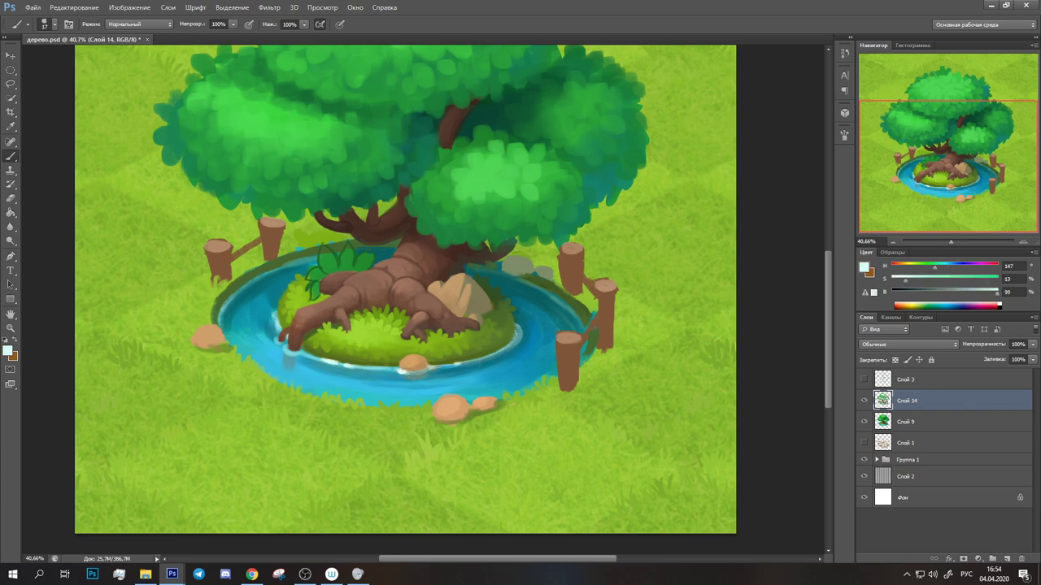
# Sample dark olive, yellow-green and softer grass greens from the island and foliage.
pyautogui.moveTo(406, 284); pyautogui.dragTo(416, 280)
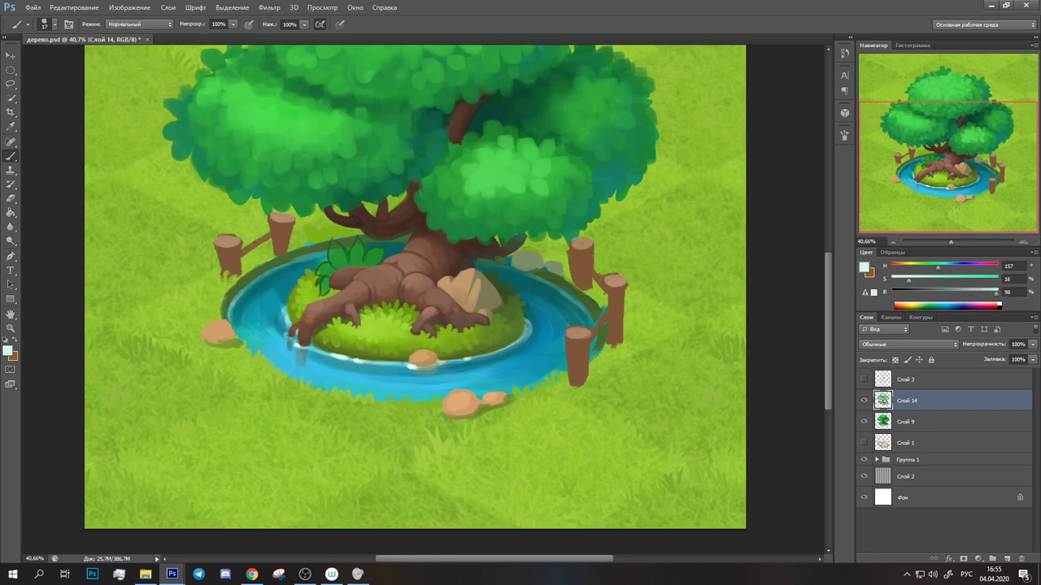
pyautogui.keyDown('alt'); pyautogui.click(343, 262); pyautogui.keyUp('alt')
pyautogui.keyDown('alt'); pyautogui.click(291, 317); pyautogui.keyUp('alt')
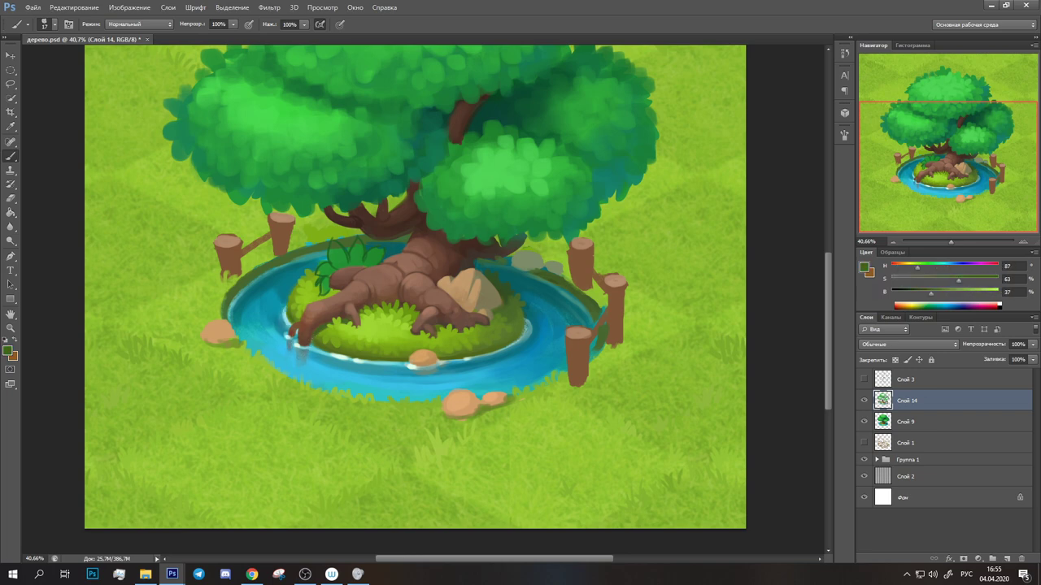
pyautogui.moveTo(374, 284); pyautogui.dragTo(405, 289)
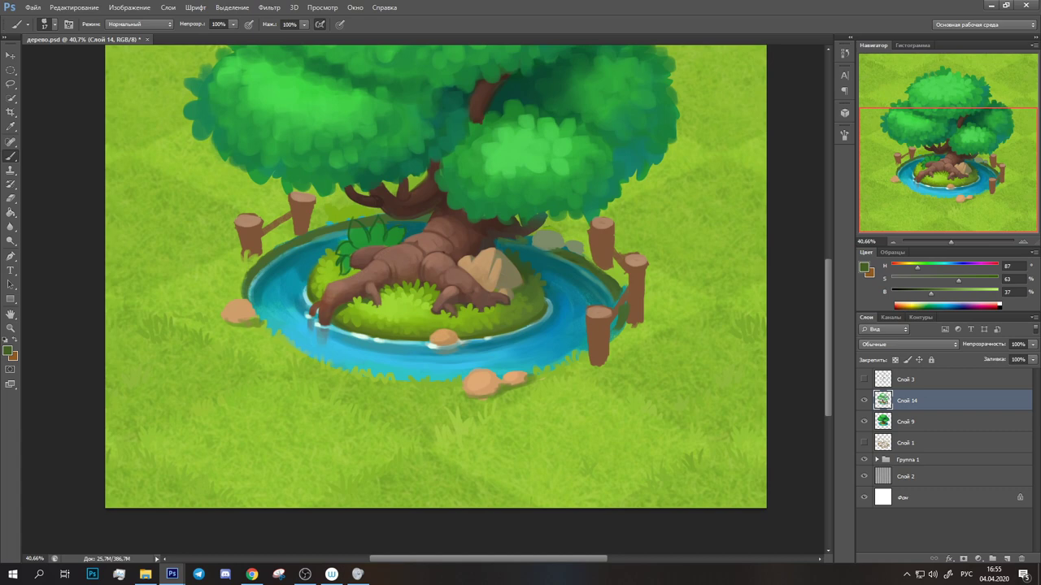
pyautogui.keyDown('alt'); pyautogui.click(309, 276); pyautogui.keyUp('alt')
pyautogui.keyDown('alt'); pyautogui.click(288, 274); pyautogui.keyUp('alt')
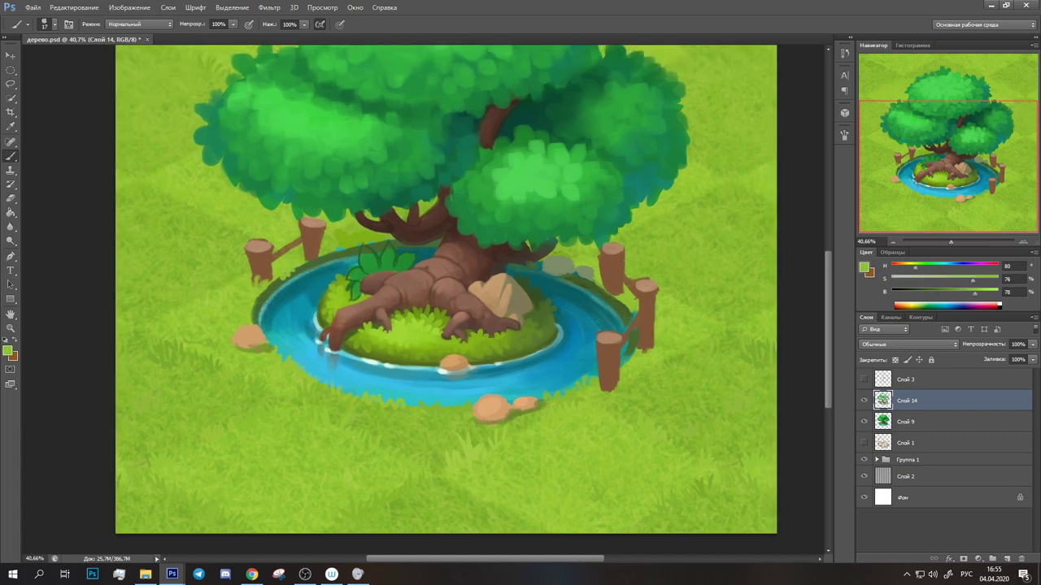
pyautogui.keyDown('alt'); pyautogui.click(361, 244); pyautogui.keyUp('alt')
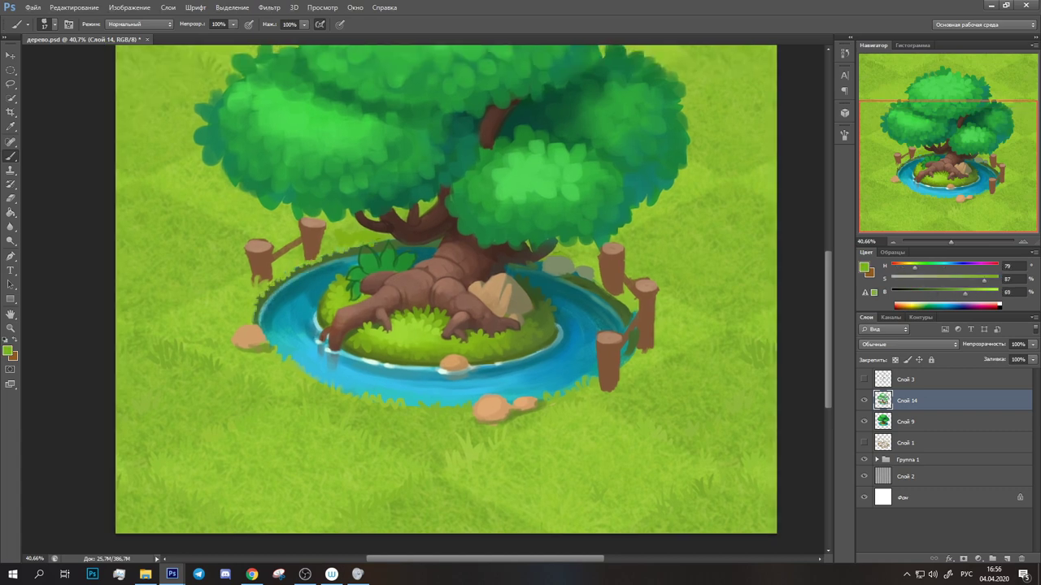
pyautogui.keyDown('alt'); pyautogui.click(622, 305); pyautogui.keyUp('alt')
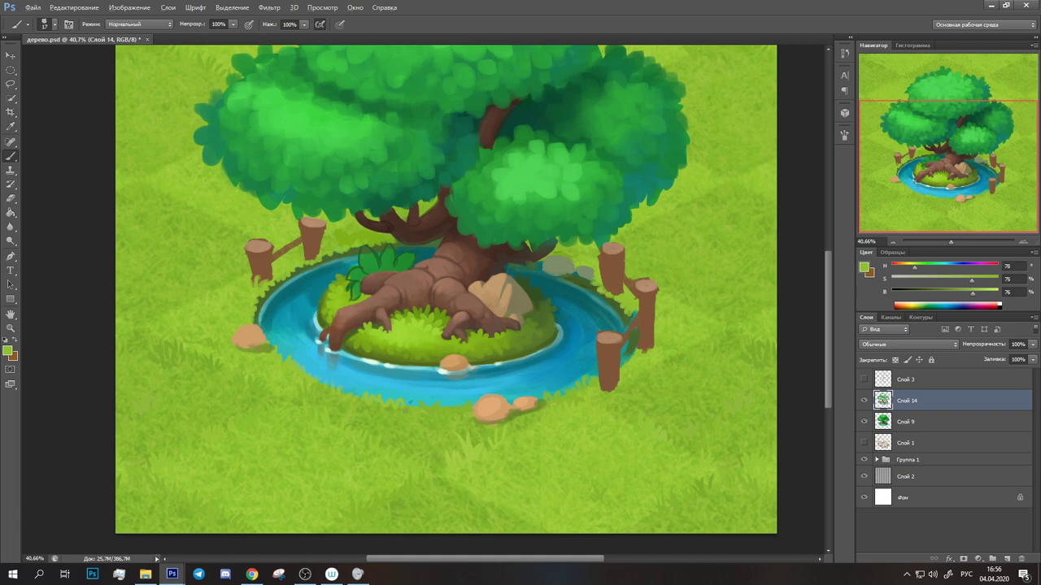
# Resample the pond's teals and settle on bright cyan (H 192, S 79, B 88).
pyautogui.keyDown('alt'); pyautogui.click(329, 362); pyautogui.keyUp('alt')
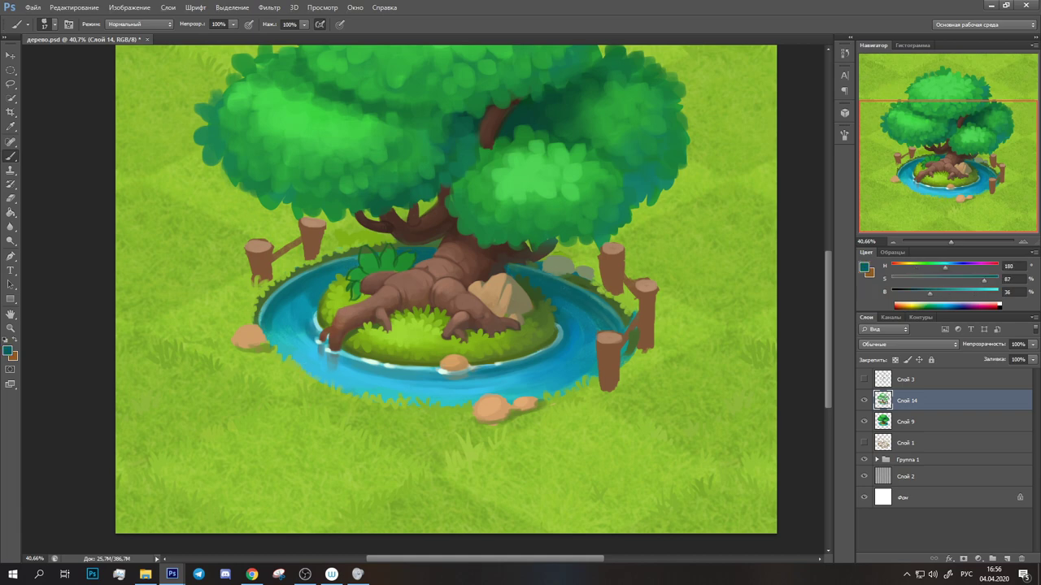
pyautogui.keyDown('alt'); pyautogui.click(578, 308); pyautogui.keyUp('alt')
pyautogui.keyDown('alt'); pyautogui.click(332, 275); pyautogui.keyUp('alt')
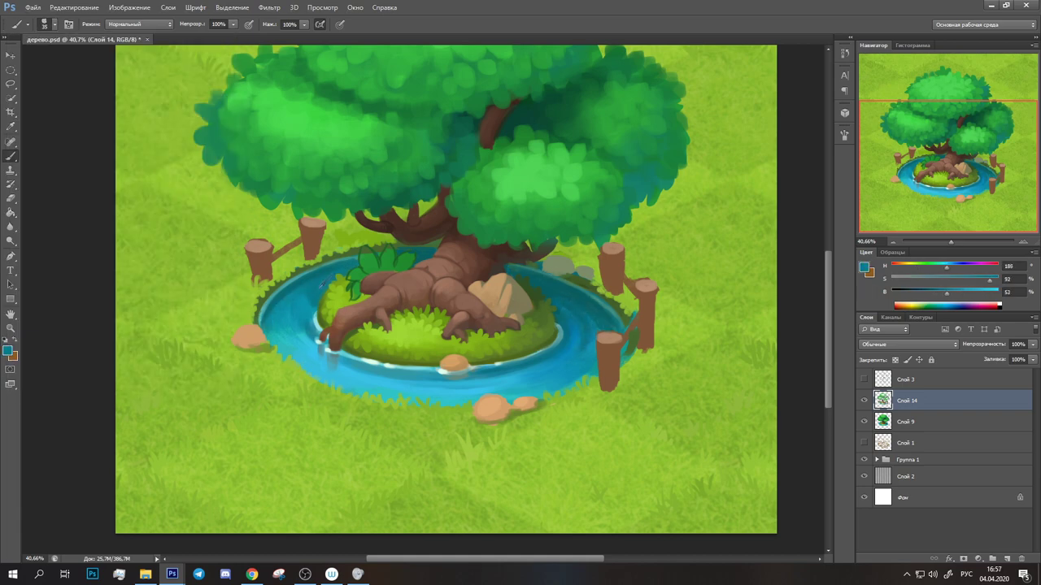
pyautogui.scroll(-2, 277, 328)
pyautogui.keyDown('alt'); pyautogui.click(488, 329); pyautogui.keyUp('alt')
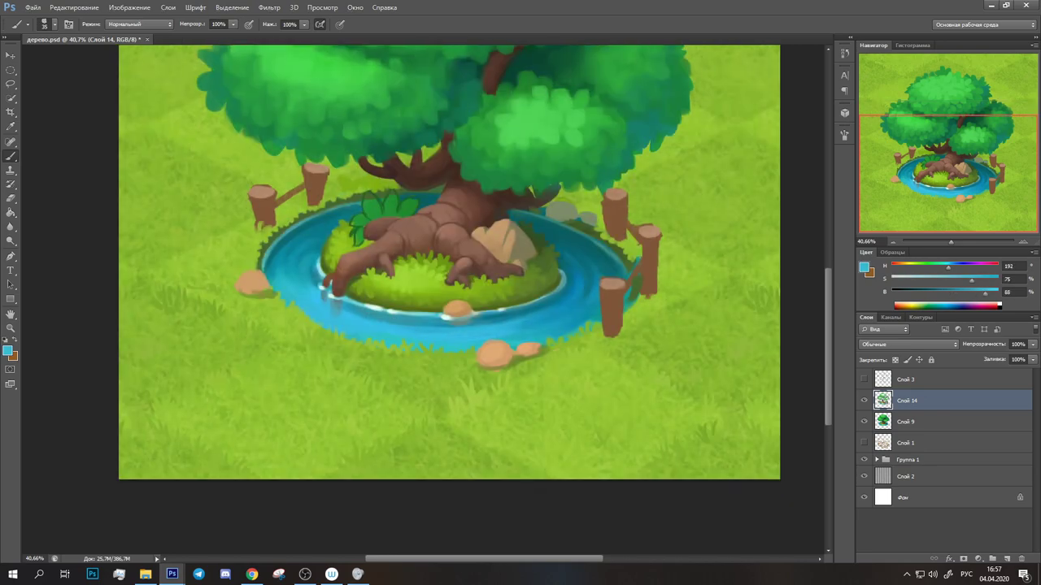
# Sample a lighter cyan, then light and dark tans from the stones around the pond.
pyautogui.keyDown('alt'); pyautogui.click(359, 318); pyautogui.keyUp('alt')
pyautogui.moveTo(403, 241)
pyautogui.mouseDown()
pyautogui.moveTo(408, 301)
pyautogui.moveTo(433, 267)
pyautogui.mouseUp()
pyautogui.keyDown('alt'); pyautogui.click(486, 333); pyautogui.keyUp('alt')
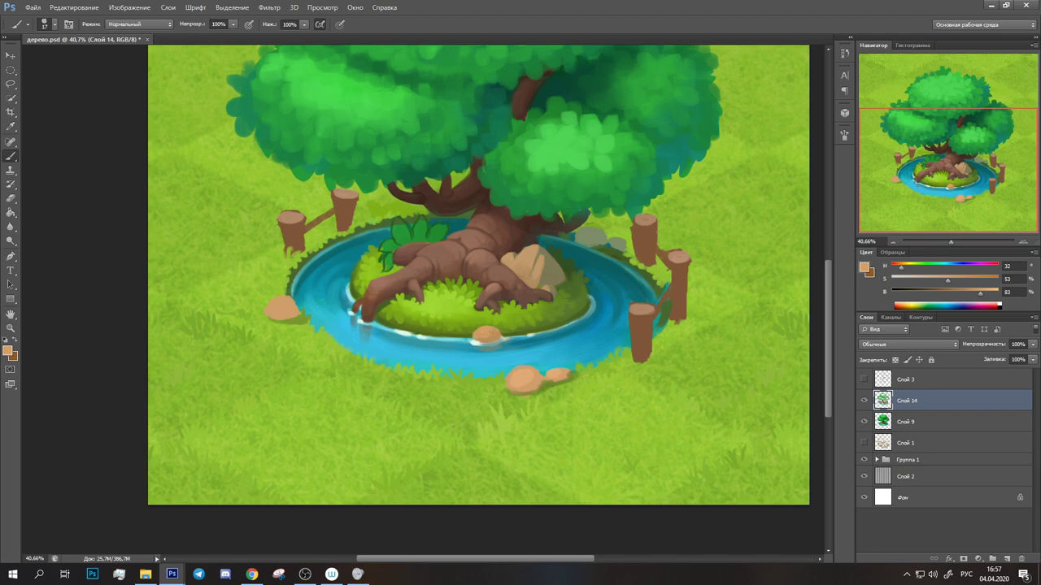
pyautogui.keyDown('alt'); pyautogui.click(284, 309); pyautogui.keyUp('alt')
pyautogui.keyDown('alt'); pyautogui.click(276, 303); pyautogui.keyUp('alt')
pyautogui.moveTo(540, 387); pyautogui.dragTo(426, 307)
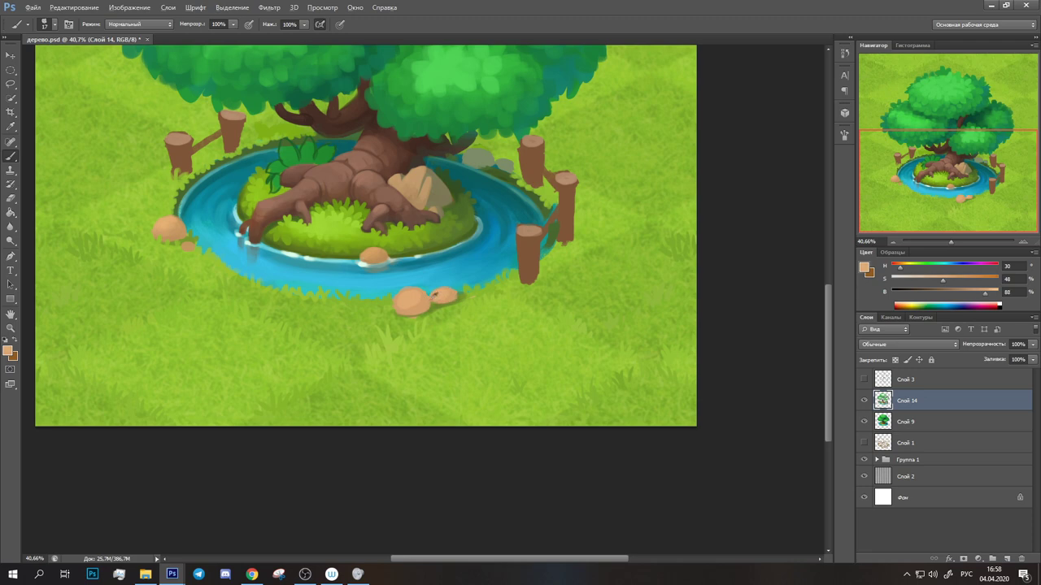
pyautogui.keyDown('alt'); pyautogui.click(406, 294); pyautogui.keyUp('alt')
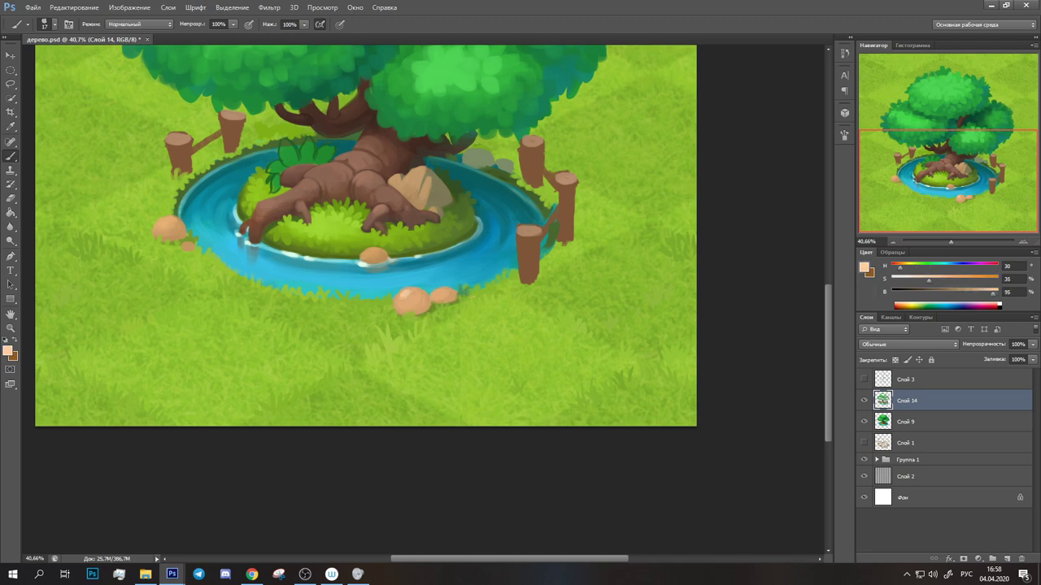
pyautogui.moveTo(407, 300); pyautogui.dragTo(337, 370)
# Sample fence-post browns, ending on dark brown (H 26, S 55, B 35), and select the right posts.
pyautogui.keyDown('alt'); pyautogui.click(452, 299); pyautogui.keyUp('alt')
pyautogui.keyDown('alt'); pyautogui.click(462, 317); pyautogui.keyUp('alt')
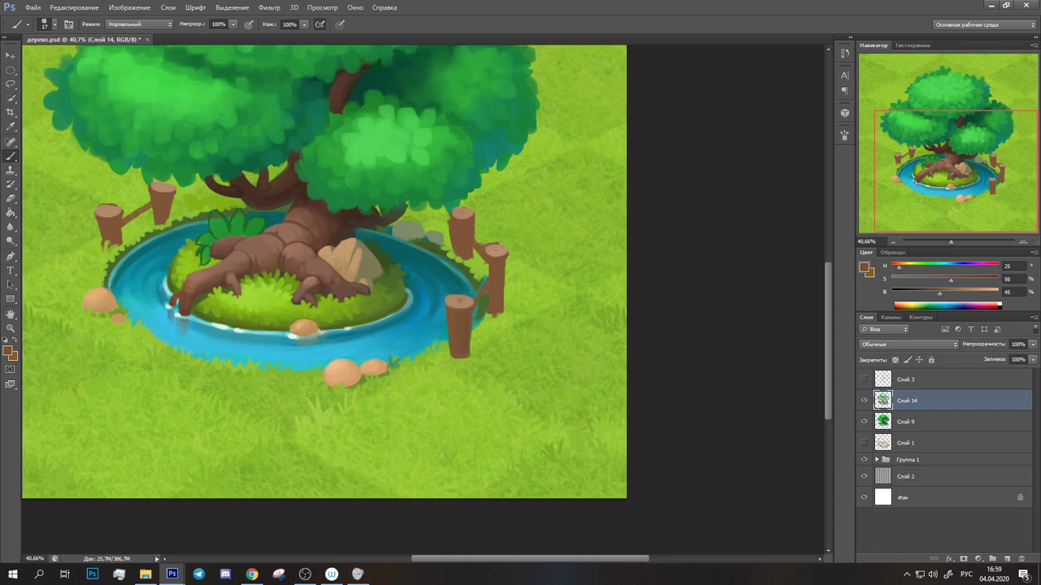
pyautogui.keyDown('alt'); pyautogui.click(477, 298); pyautogui.keyUp('alt')
pyautogui.keyDown('alt'); pyautogui.click(491, 281); pyautogui.keyUp('alt')
pyautogui.keyDown('alt'); pyautogui.click(500, 264); pyautogui.keyUp('alt')
pyautogui.keyDown('alt'); pyautogui.click(496, 254); pyautogui.keyUp('alt')
pyautogui.keyDown('alt'); pyautogui.click(478, 241); pyautogui.keyUp('alt')
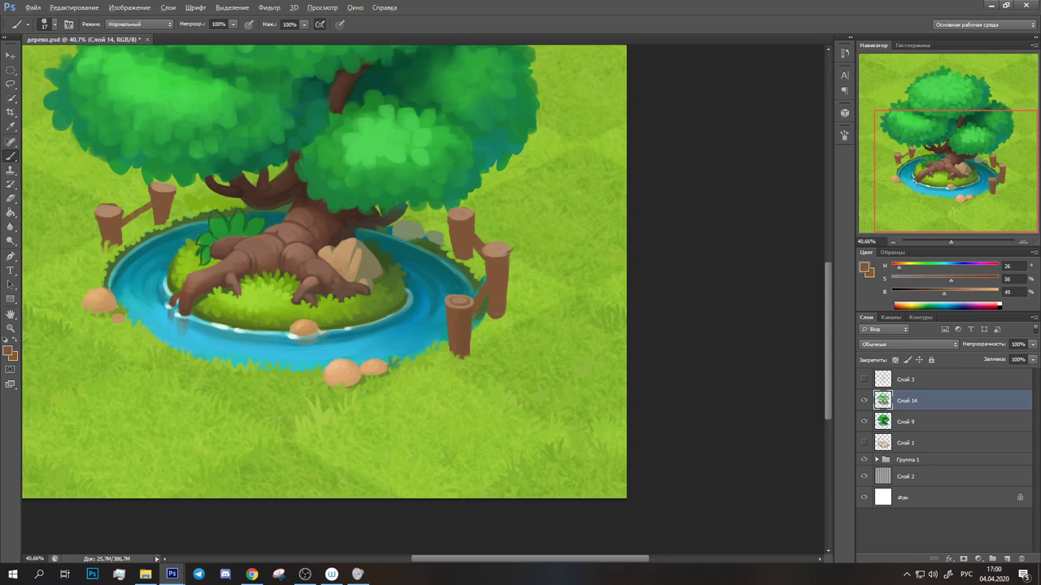
pyautogui.press('w')
pyautogui.click(467, 324)
# Sample the post's dark brown, deselect the posts and set a 16 px brush.
pyautogui.press('b')
pyautogui.keyDown('alt'); pyautogui.click(463, 326); pyautogui.keyUp('alt')
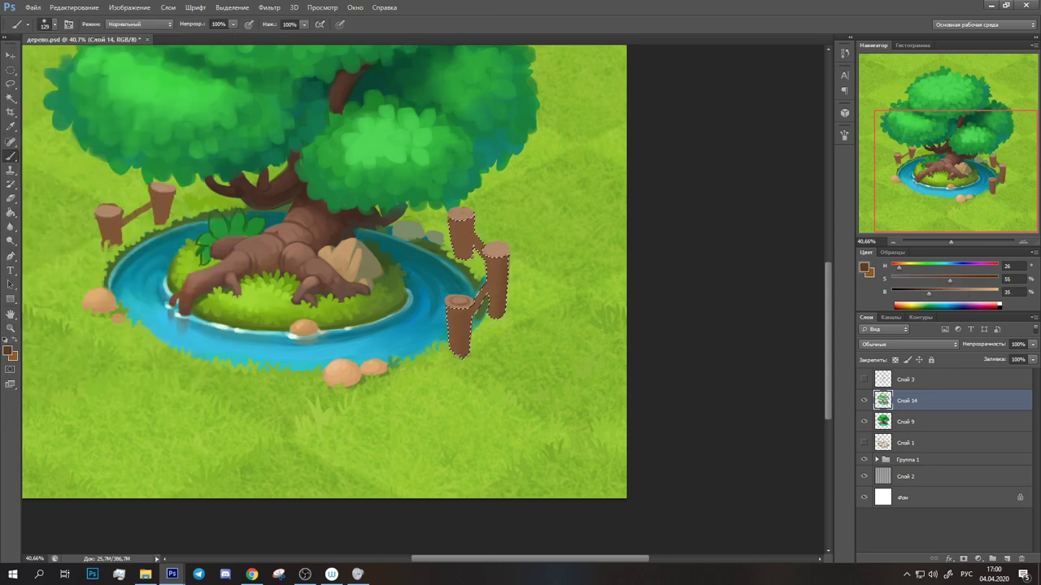
pyautogui.hotkey('ctrl', 'd')
pyautogui.click(49, 25)
pyautogui.click(30, 116)
# Paint short brown strokes along the right post edges, ending on greyish tan (H 40, S 30, B 51).
pyautogui.moveTo(493, 270)
pyautogui.mouseDown()
pyautogui.moveTo(475, 317)
pyautogui.moveTo(473, 308)
pyautogui.mouseUp()
pyautogui.keyDown('alt'); pyautogui.click(493, 271); pyautogui.keyUp('alt')
pyautogui.keyDown('alt'); pyautogui.click(493, 271); pyautogui.keyUp('alt')
pyautogui.keyDown('alt'); pyautogui.click(494, 271); pyautogui.keyUp('alt')
pyautogui.keyDown('alt'); pyautogui.click(488, 277); pyautogui.keyUp('alt')
pyautogui.keyDown('alt'); pyautogui.click(488, 281); pyautogui.keyUp('alt')
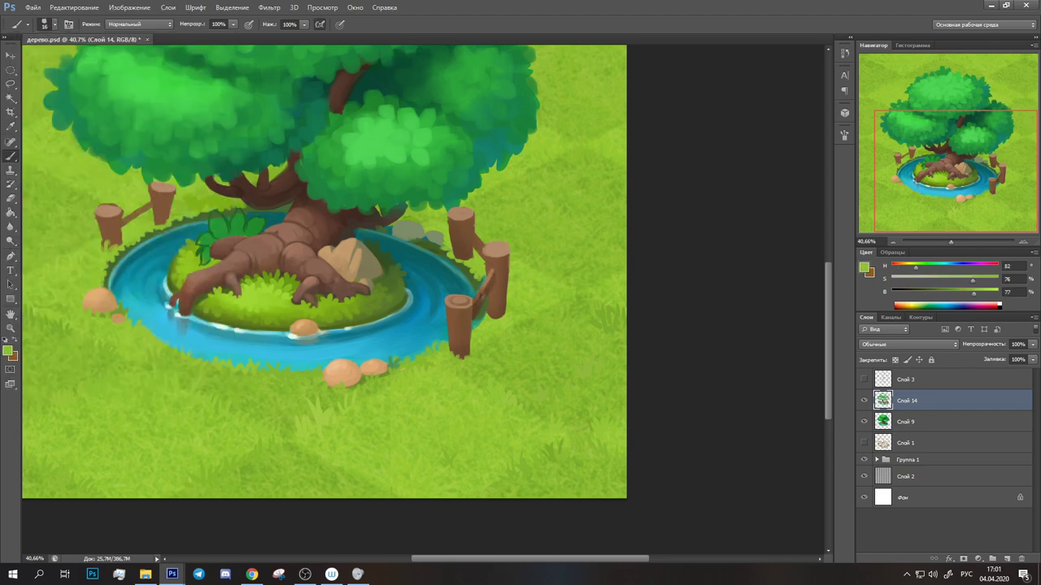
pyautogui.keyDown('alt'); pyautogui.click(488, 276); pyautogui.keyUp('alt')
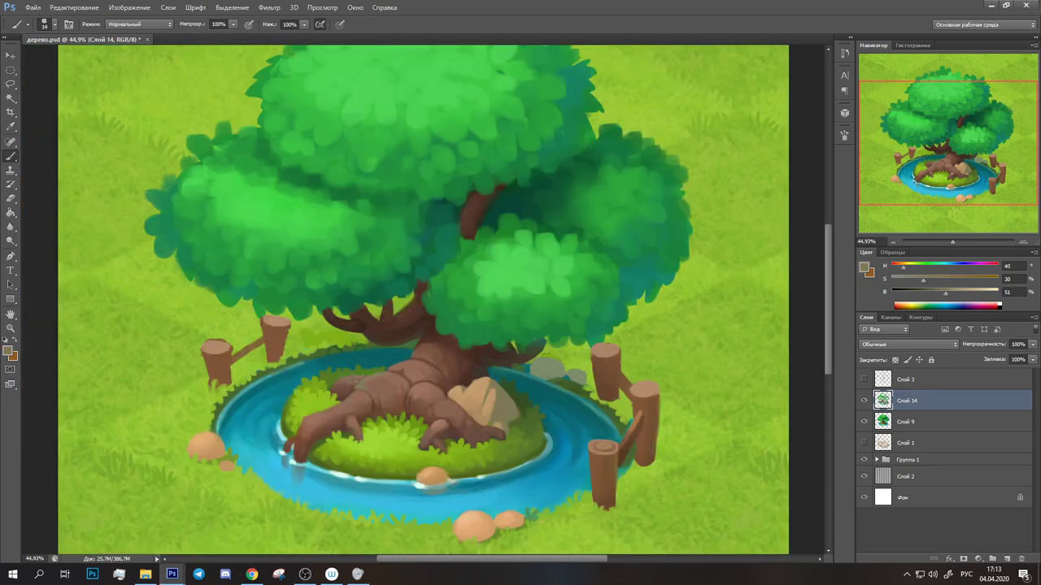
# Sample browns and greens, then dab a small tan stone into the pond.
pyautogui.moveTo(382, 317); pyautogui.dragTo(415, 354)
pyautogui.keyDown('alt'); pyautogui.click(402, 350); pyautogui.keyUp('alt')
pyautogui.keyDown('alt'); pyautogui.click(401, 350); pyautogui.keyUp('alt')
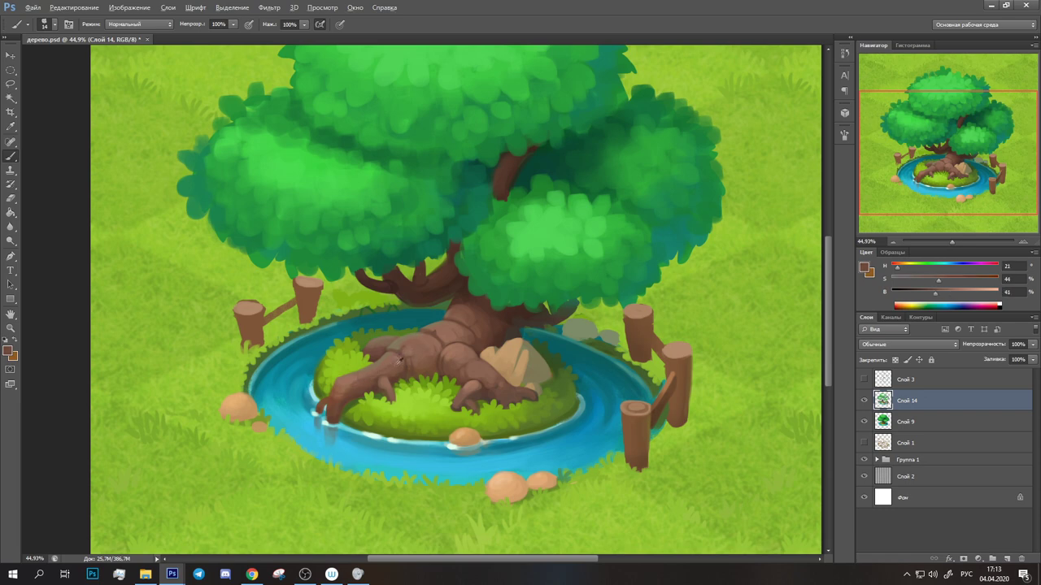
pyautogui.moveTo(369, 314); pyautogui.dragTo(390, 286)
pyautogui.keyDown('alt'); pyautogui.click(390, 287); pyautogui.keyUp('alt')
pyautogui.keyDown('alt'); pyautogui.click(376, 283); pyautogui.keyUp('alt')
pyautogui.moveTo(308, 311); pyautogui.dragTo(315, 290)
pyautogui.keyDown('alt'); pyautogui.click(588, 271); pyautogui.keyUp('alt')
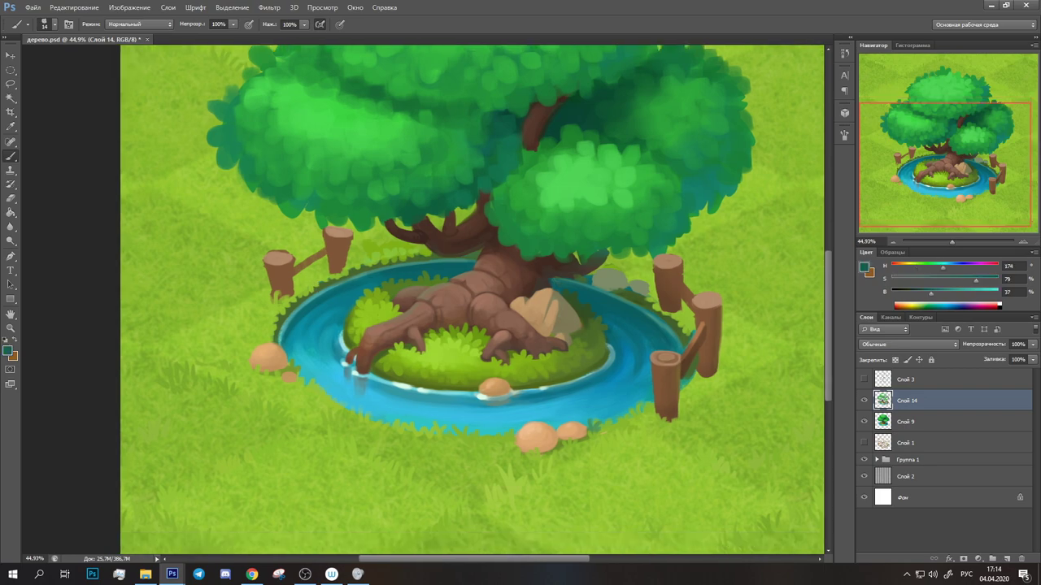
pyautogui.moveTo(494, 382); pyautogui.dragTo(417, 334)
pyautogui.keyDown('alt'); pyautogui.click(417, 333); pyautogui.keyUp('alt')
pyautogui.keyDown('alt'); pyautogui.click(417, 334); pyautogui.keyUp('alt')
pyautogui.keyDown('alt'); pyautogui.click(485, 352); pyautogui.keyUp('alt')
pyautogui.click(509, 356)
pyautogui.keyDown('alt'); pyautogui.click(489, 368); pyautogui.keyUp('alt')
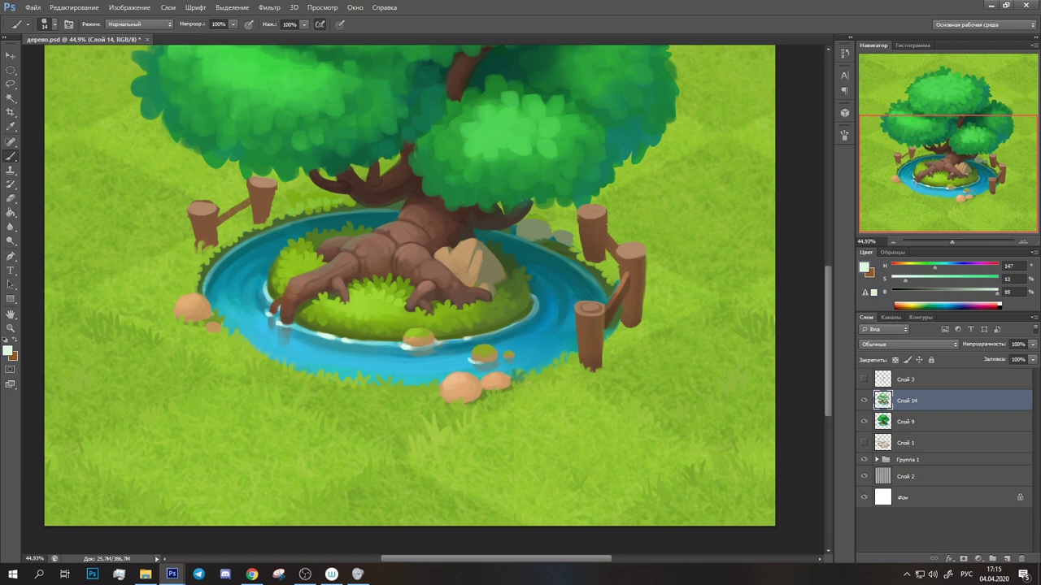
# Paint pale cyan ripple highlights in four strokes across the pond water.
pyautogui.keyDown('alt'); pyautogui.click(425, 344); pyautogui.keyUp('alt')
pyautogui.keyDown('alt'); pyautogui.click(536, 309); pyautogui.keyUp('alt')
pyautogui.moveTo(545, 294); pyautogui.dragTo(551, 319)
pyautogui.moveTo(306, 345); pyautogui.dragTo(358, 354)
pyautogui.moveTo(399, 356); pyautogui.dragTo(428, 358)
pyautogui.moveTo(253, 283)
pyautogui.mouseDown()
pyautogui.moveTo(252, 306)
pyautogui.moveTo(300, 353)
pyautogui.mouseUp()
# Darken the left fence rail and post with dark brown strokes.
pyautogui.keyDown('alt'); pyautogui.click(236, 236); pyautogui.keyUp('alt')
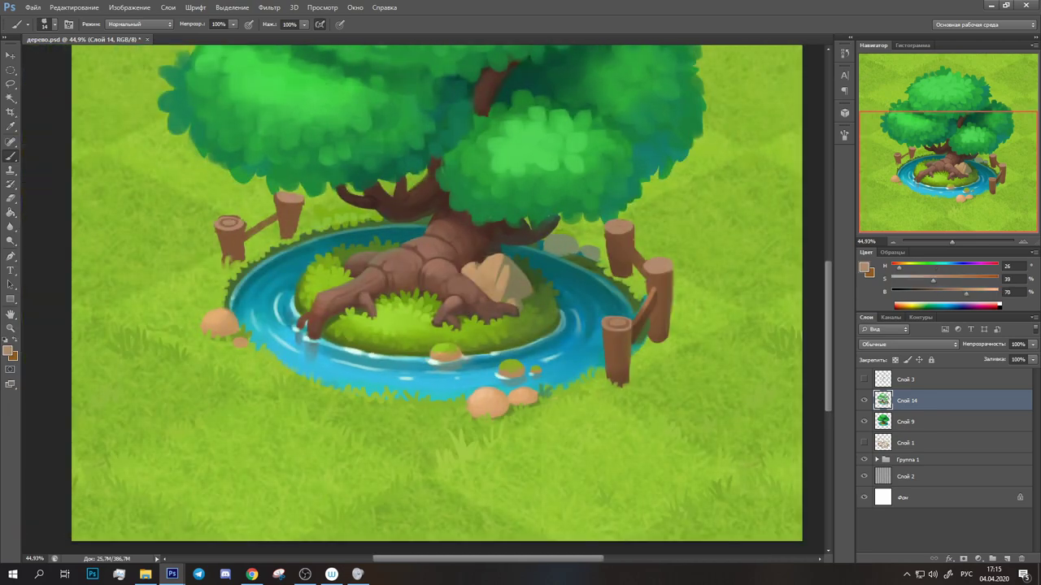
pyautogui.keyDown('alt'); pyautogui.click(262, 231); pyautogui.keyUp('alt')
pyautogui.keyDown('alt'); pyautogui.click(260, 234); pyautogui.keyUp('alt')
pyautogui.moveTo(249, 238)
pyautogui.mouseDown()
pyautogui.moveTo(277, 225)
pyautogui.moveTo(244, 255)
pyautogui.mouseUp()
pyautogui.keyDown('alt'); pyautogui.click(244, 242); pyautogui.keyUp('alt')
pyautogui.keyDown('alt'); pyautogui.click(244, 242); pyautogui.keyUp('alt')
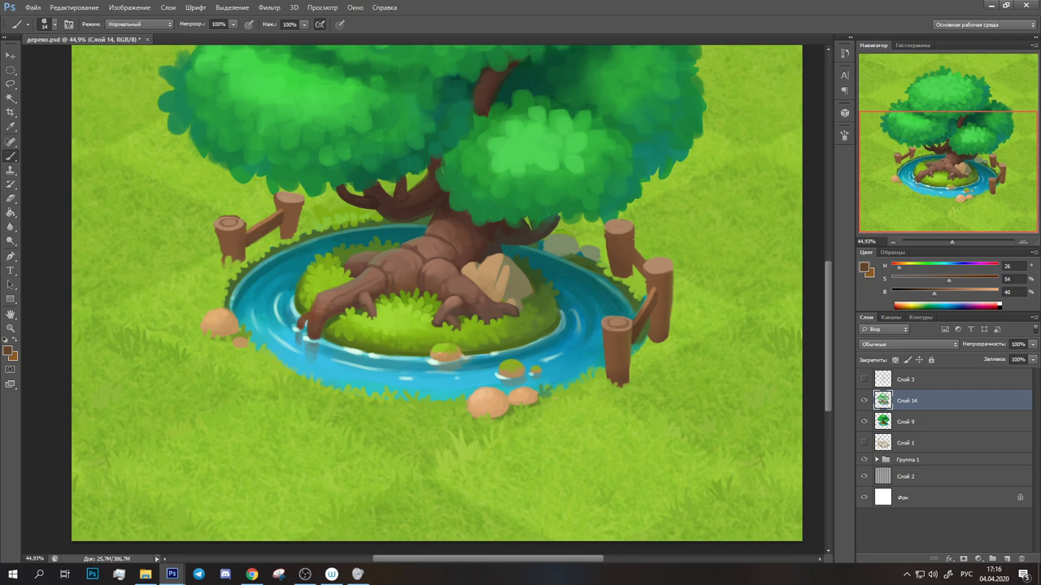
pyautogui.keyDown('alt'); pyautogui.click(244, 243); pyautogui.keyUp('alt')
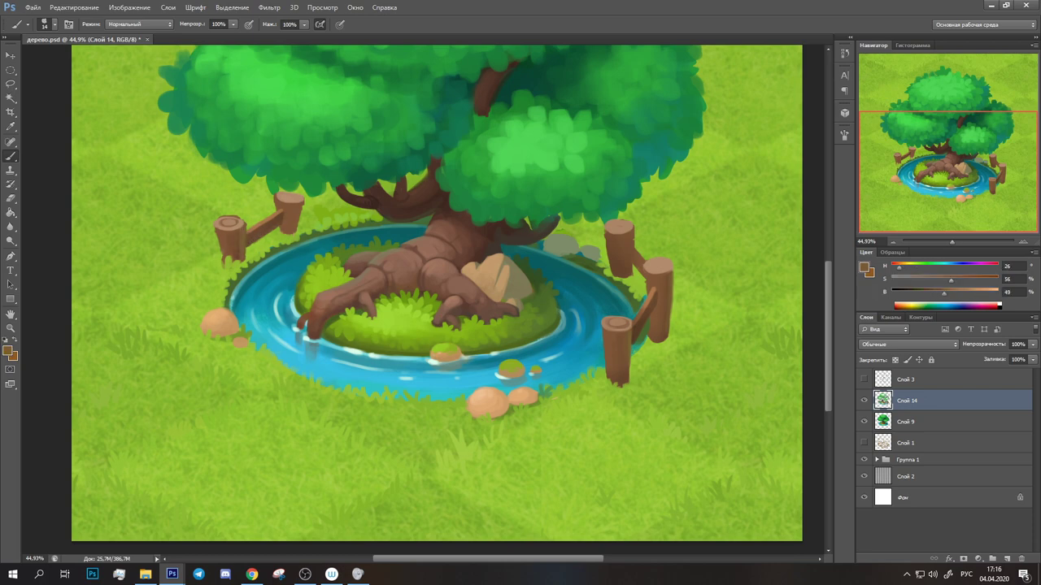
pyautogui.keyDown('alt'); pyautogui.click(290, 196); pyautogui.keyUp('alt')
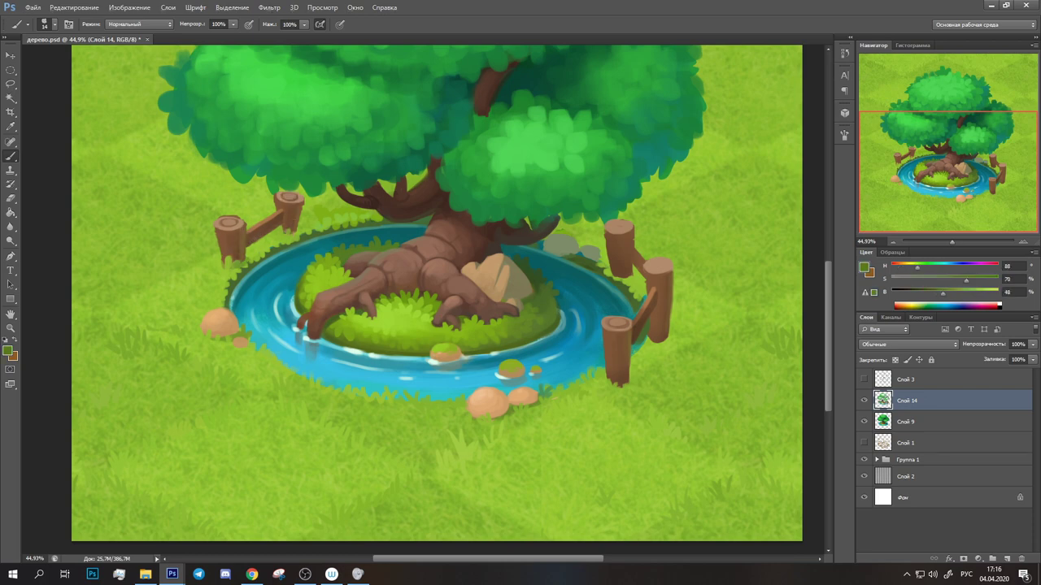
pyautogui.keyDown('alt'); pyautogui.click(260, 259); pyautogui.keyUp('alt')
pyautogui.keyDown('alt'); pyautogui.click(228, 268); pyautogui.keyUp('alt')
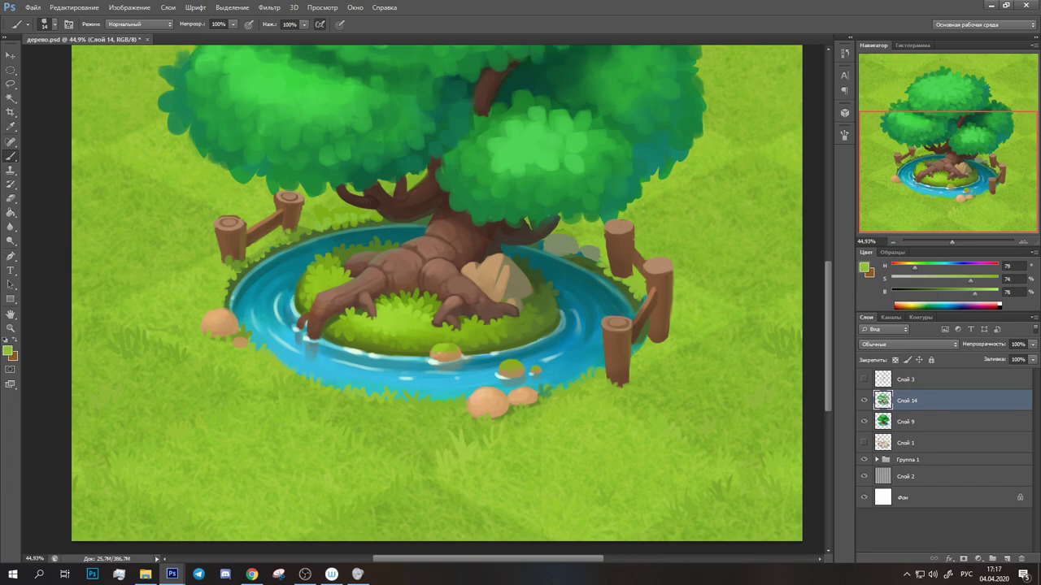
# Recentre on the right fence posts and sample their browns.
pyautogui.moveTo(342, 268); pyautogui.dragTo(224, 277)
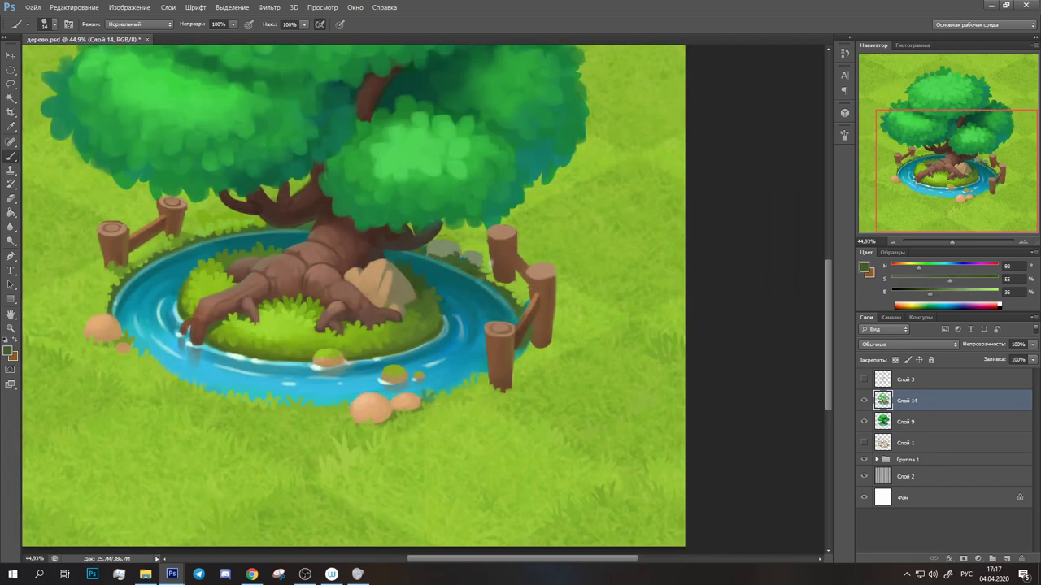
pyautogui.moveTo(446, 259); pyautogui.dragTo(392, 269)
pyautogui.keyDown('alt'); pyautogui.click(465, 264); pyautogui.keyUp('alt')
pyautogui.keyDown('alt'); pyautogui.click(486, 280); pyautogui.keyUp('alt')
pyautogui.keyDown('alt'); pyautogui.click(486, 281); pyautogui.keyUp('alt')
pyautogui.keyDown('alt'); pyautogui.click(488, 280); pyautogui.keyUp('alt')
pyautogui.keyDown('alt'); pyautogui.click(487, 281); pyautogui.keyUp('alt')
# Settle on yellow-green (H 80, S 74, B 76) and zoom out to show the whole asset.
pyautogui.keyDown('alt'); pyautogui.click(498, 299); pyautogui.keyUp('alt')
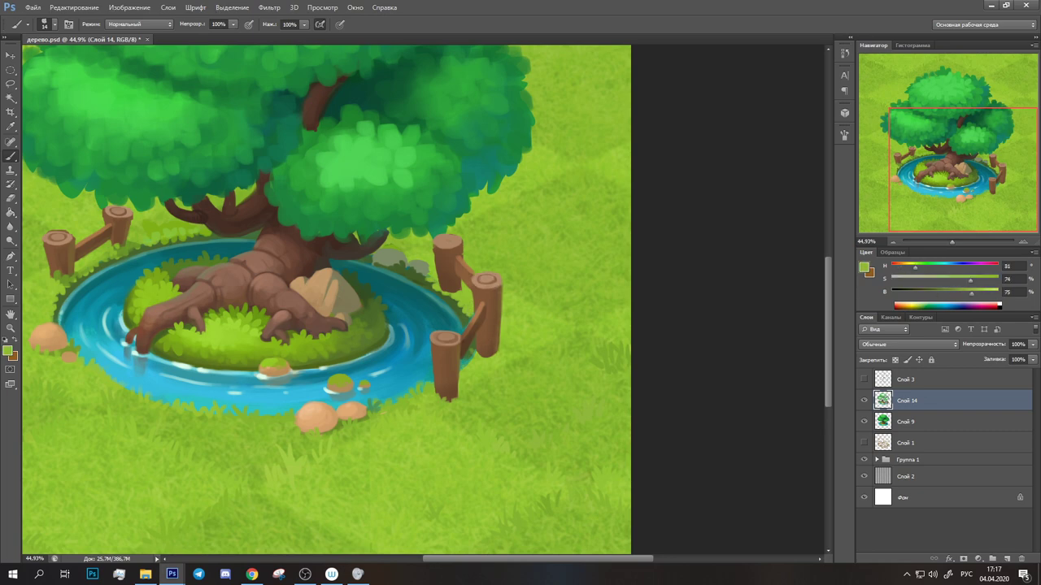
pyautogui.keyDown('alt'); pyautogui.click(447, 241); pyautogui.keyUp('alt')
pyautogui.keyDown('alt'); pyautogui.click(446, 244); pyautogui.keyUp('alt')
pyautogui.keyDown('alt'); pyautogui.click(481, 312); pyautogui.keyUp('alt')
pyautogui.keyDown('alt'); pyautogui.click(480, 339); pyautogui.keyUp('alt')
pyautogui.moveTo(448, 333); pyautogui.dragTo(460, 313)
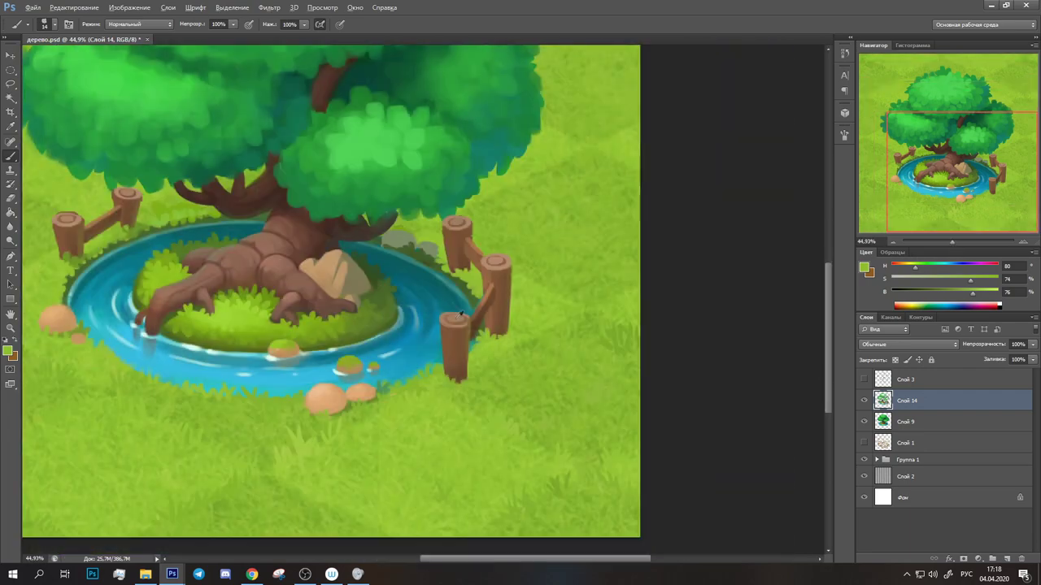
# Zoom out and paint dark green leaf dabs along the canopy's left edge.
pyautogui.keyDown('alt'); pyautogui.click(445, 322); pyautogui.keyUp('alt')
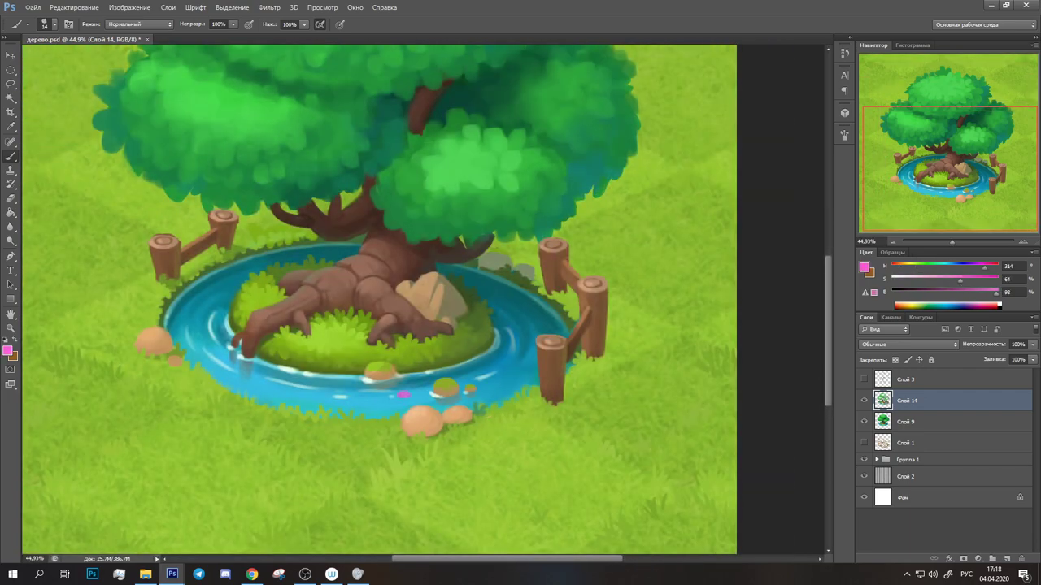
pyautogui.scroll(-2, 488, 325)
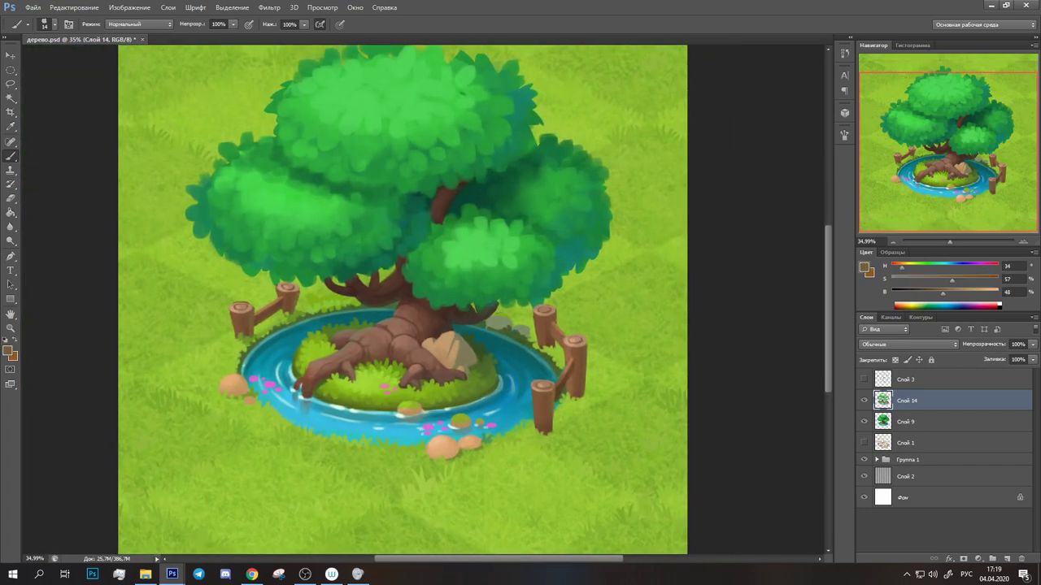
pyautogui.keyDown('alt'); pyautogui.click(205, 309); pyautogui.keyUp('alt')
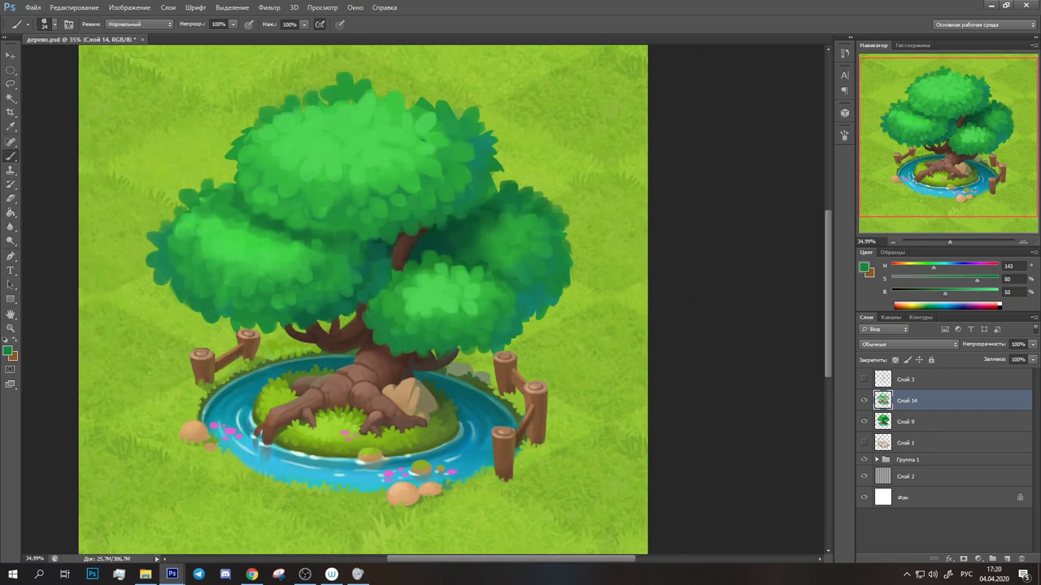
pyautogui.moveTo(151, 246)
pyautogui.mouseDown()
pyautogui.moveTo(185, 192)
pyautogui.moveTo(205, 187)
pyautogui.mouseUp()
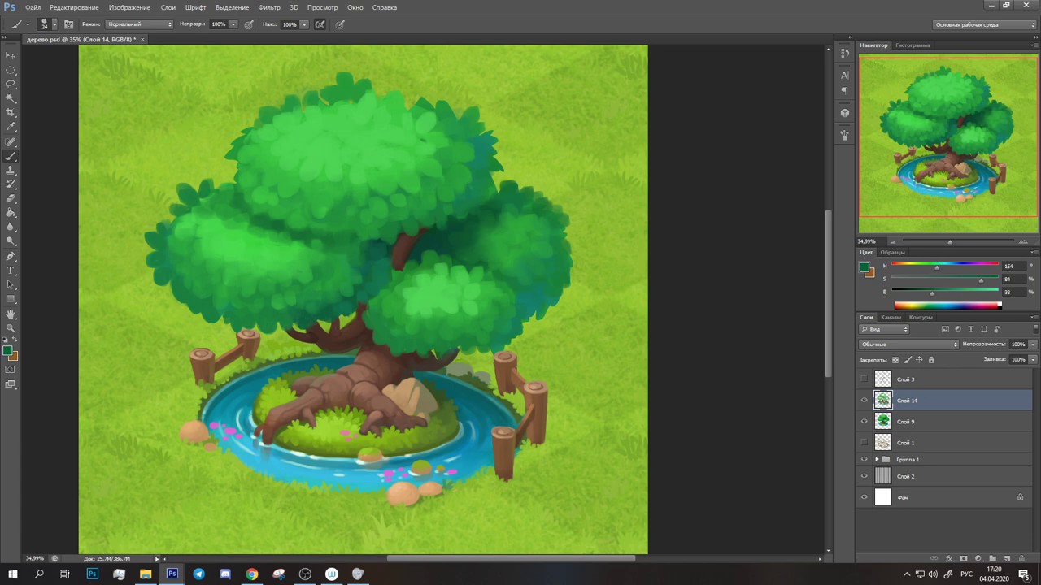
# Sample a range of leaf greens from the foliage, lighter to deeper shadow tones.
pyautogui.keyDown('alt'); pyautogui.click(291, 322); pyautogui.keyUp('alt')
pyautogui.keyDown('alt'); pyautogui.click(350, 293); pyautogui.keyUp('alt')
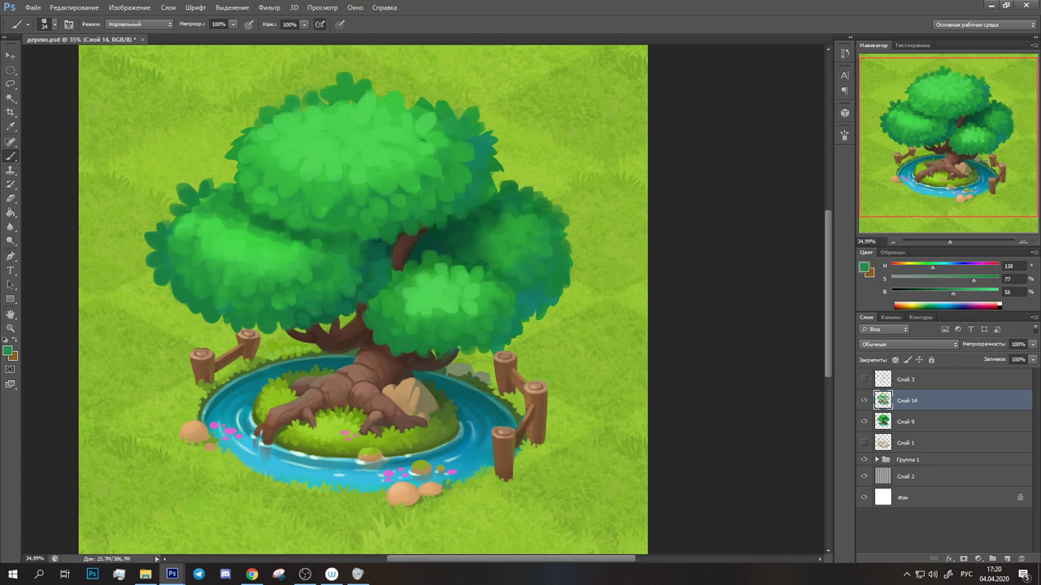
pyautogui.keyDown('alt'); pyautogui.click(277, 304); pyautogui.keyUp('alt')
pyautogui.keyDown('alt'); pyautogui.click(310, 315); pyautogui.keyUp('alt')
pyautogui.keyDown('alt'); pyautogui.click(310, 315); pyautogui.keyUp('alt')
pyautogui.keyDown('alt'); pyautogui.click(262, 301); pyautogui.keyUp('alt')
pyautogui.keyDown('alt'); pyautogui.click(268, 282); pyautogui.keyUp('alt')
pyautogui.keyDown('alt'); pyautogui.click(282, 286); pyautogui.keyUp('alt')
# Sample darker and lighter canopy greens, ending on medium green (H 129, S 73, B 66).
pyautogui.keyDown('alt'); pyautogui.click(253, 261); pyautogui.keyUp('alt')
pyautogui.keyDown('alt'); pyautogui.click(253, 261); pyautogui.keyUp('alt')
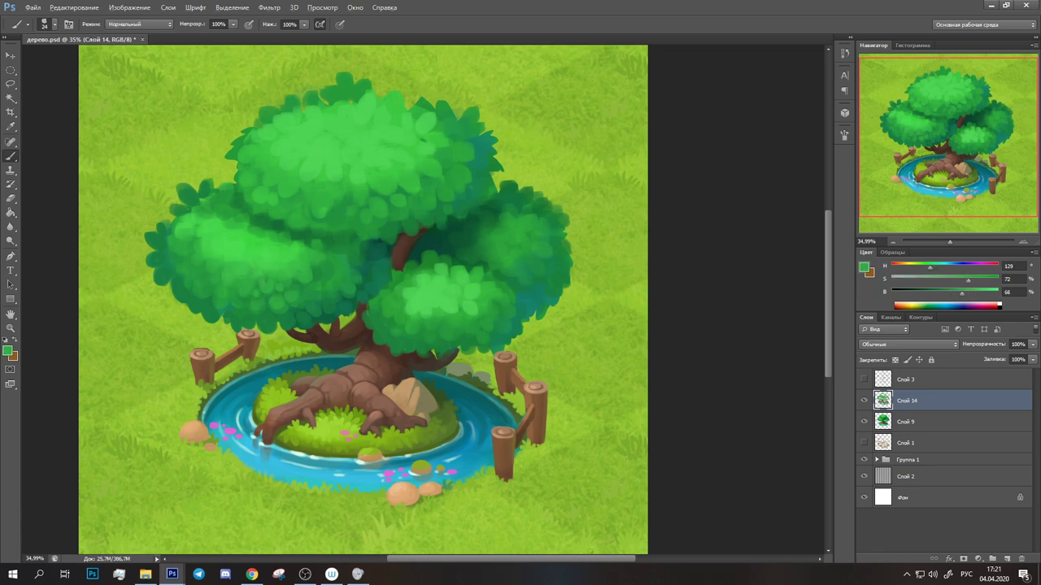
pyautogui.moveTo(253, 261); pyautogui.dragTo(321, 274)
pyautogui.keyDown('alt'); pyautogui.click(252, 302); pyautogui.keyUp('alt')
pyautogui.moveTo(253, 302); pyautogui.dragTo(303, 295)
pyautogui.keyDown('alt'); pyautogui.click(314, 258); pyautogui.keyUp('alt')
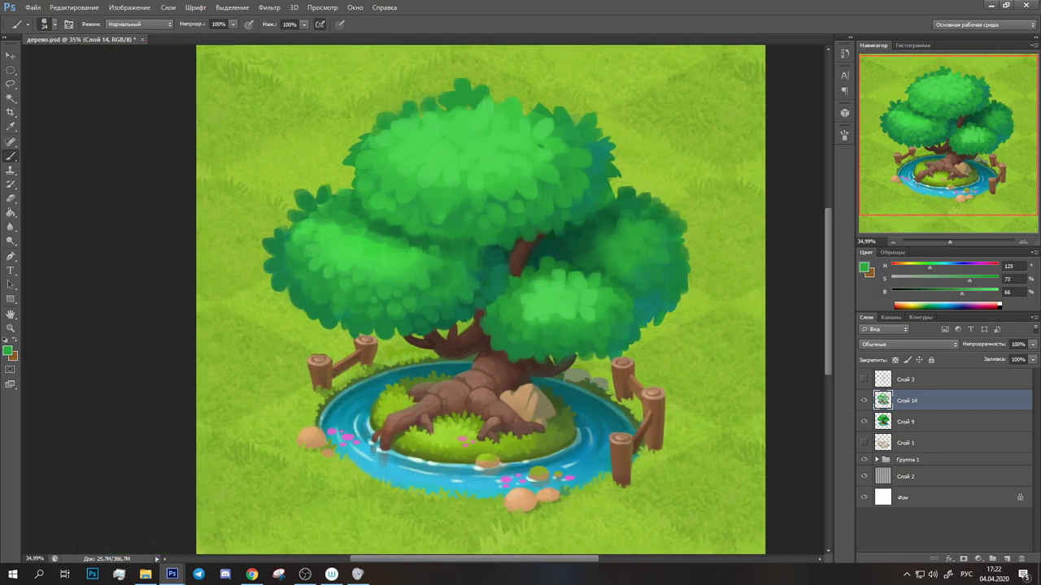
# Sample a range of dark shadow and bright leaf greens from the foliage.
pyautogui.keyDown('alt'); pyautogui.click(337, 269); pyautogui.keyUp('alt')
pyautogui.keyDown('alt'); pyautogui.click(325, 310); pyautogui.keyUp('alt')
pyautogui.scroll(-3, 285, 260)
pyautogui.scroll(4, 325, 292)
pyautogui.keyDown('alt'); pyautogui.click(418, 288); pyautogui.keyUp('alt')
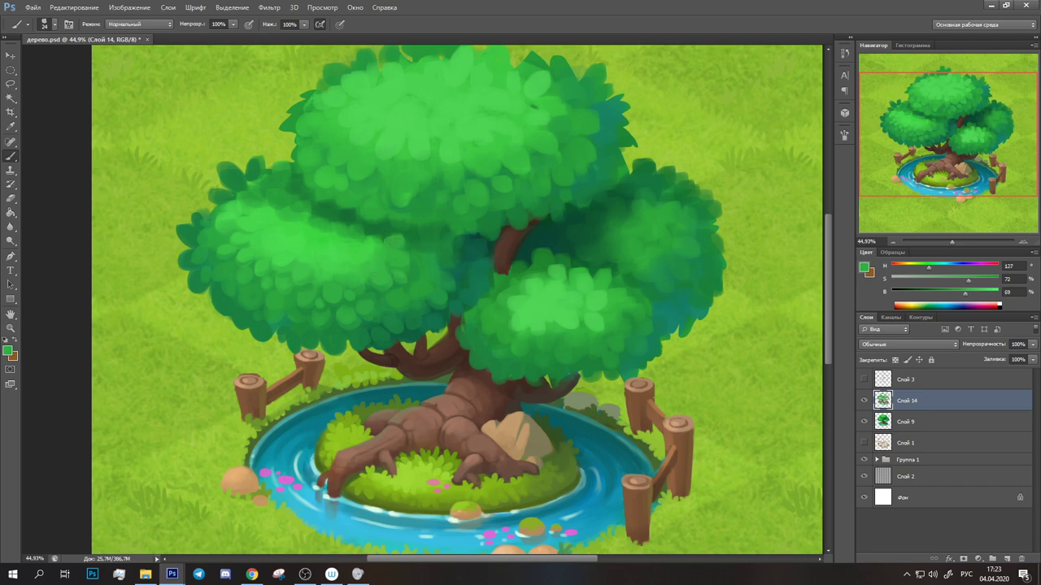
pyautogui.keyDown('alt'); pyautogui.click(369, 273); pyautogui.keyUp('alt')
pyautogui.hscroll(-1, 344, 271)
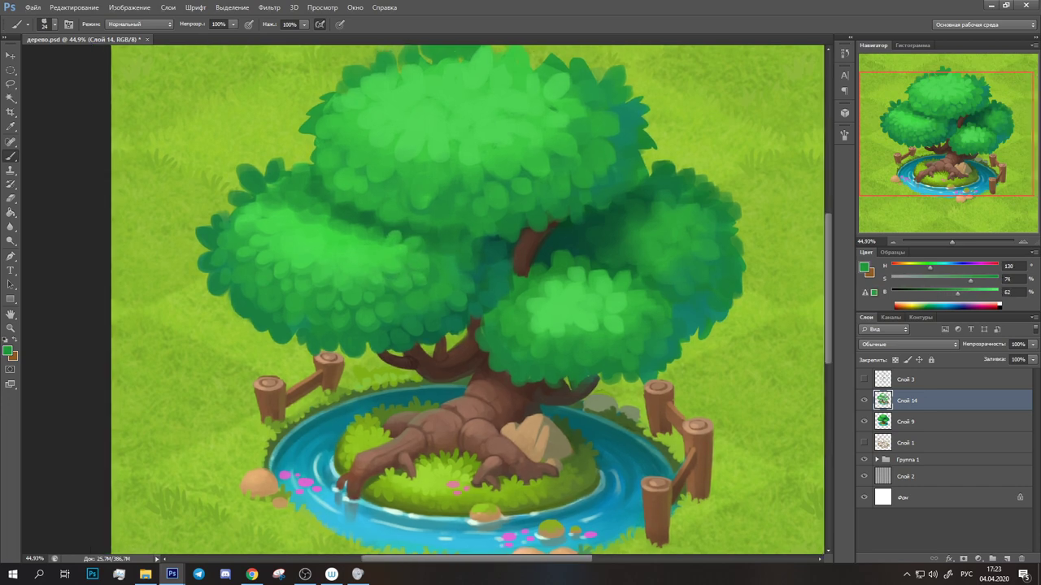
pyautogui.keyDown('alt'); pyautogui.click(437, 305); pyautogui.keyUp('alt')
pyautogui.scroll(1, 328, 327)
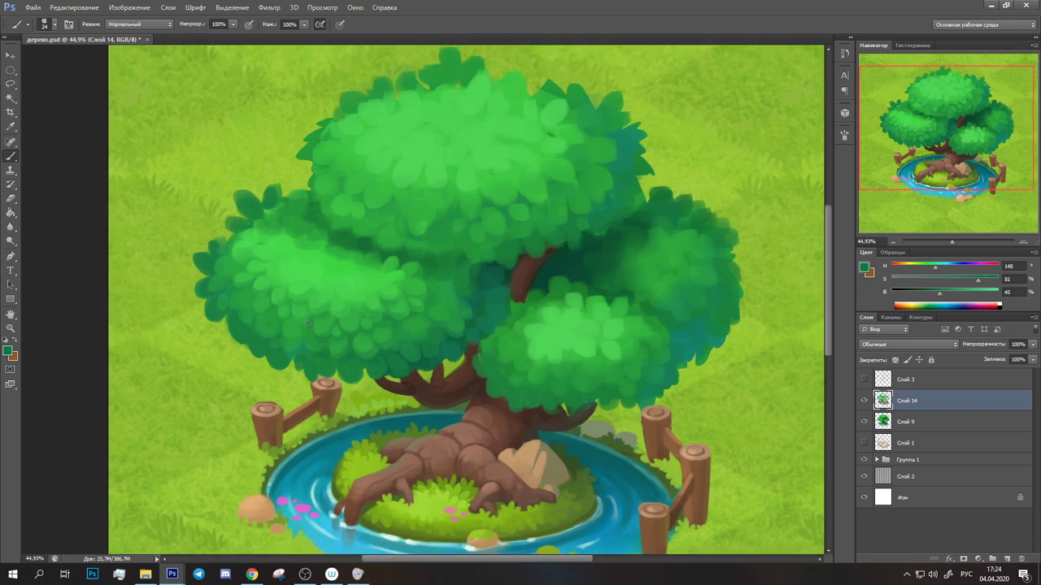
pyautogui.keyDown('alt'); pyautogui.click(390, 326); pyautogui.keyUp('alt')
# Bring the lower tree and pond into view, sampling mid, light and dark teal greens.
pyautogui.moveTo(272, 313)
pyautogui.mouseDown()
pyautogui.moveTo(307, 267)
pyautogui.moveTo(252, 281)
pyautogui.mouseUp()
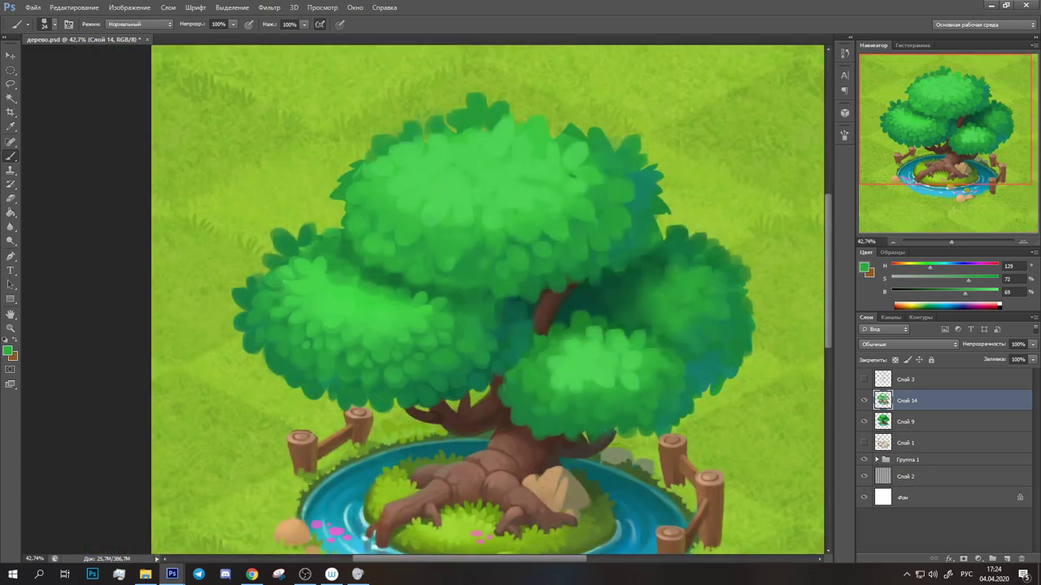
pyautogui.moveTo(322, 355); pyautogui.dragTo(245, 347)
pyautogui.keyDown('alt'); pyautogui.click(262, 347); pyautogui.keyUp('alt')
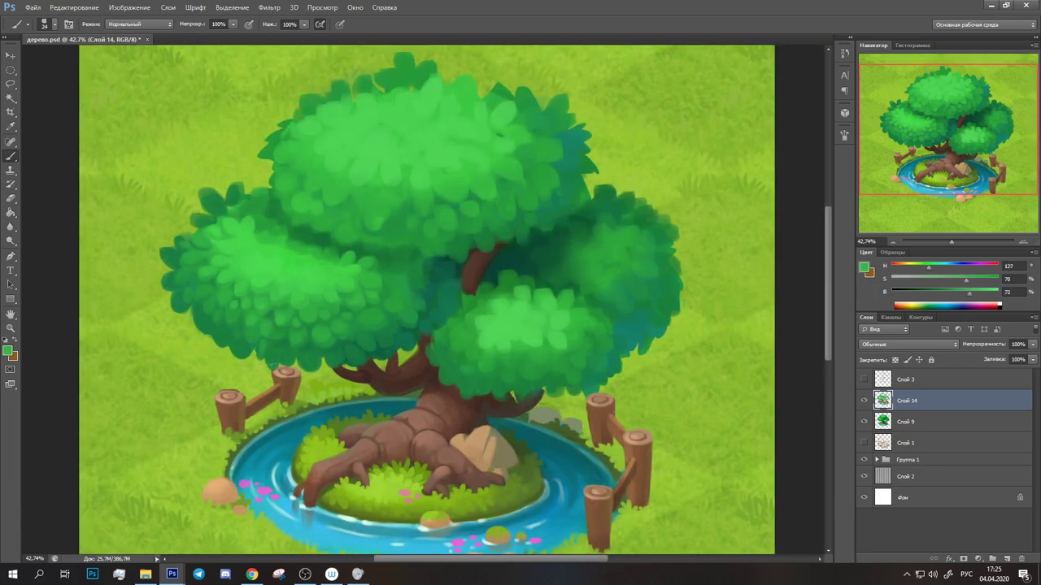
pyautogui.moveTo(279, 236); pyautogui.dragTo(237, 294)
pyautogui.keyDown('alt'); pyautogui.click(189, 272); pyautogui.keyUp('alt')
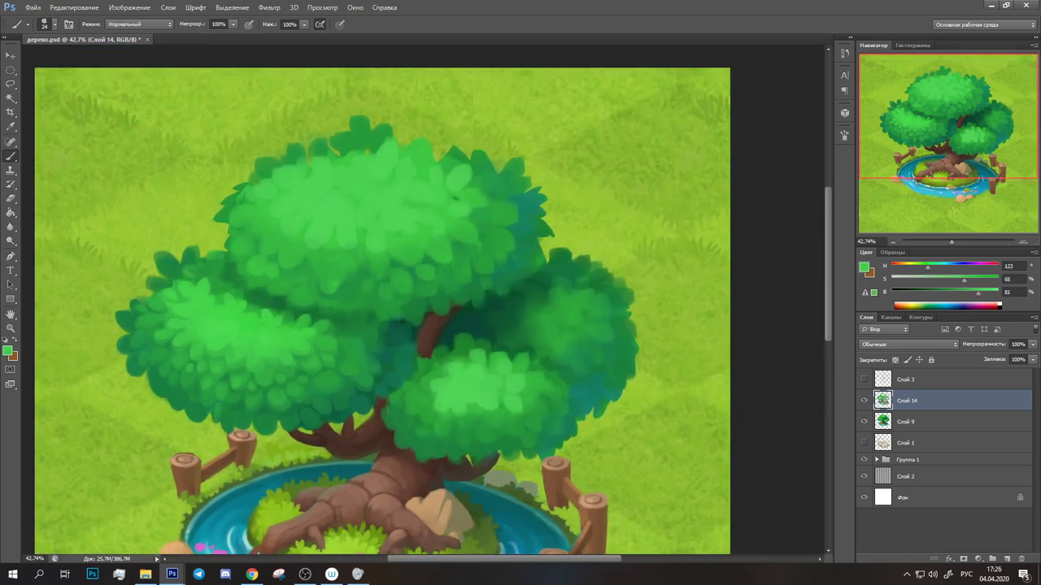
pyautogui.keyDown('alt'); pyautogui.click(402, 335); pyautogui.keyUp('alt')
pyautogui.keyDown('alt'); pyautogui.click(408, 345); pyautogui.keyUp('alt')
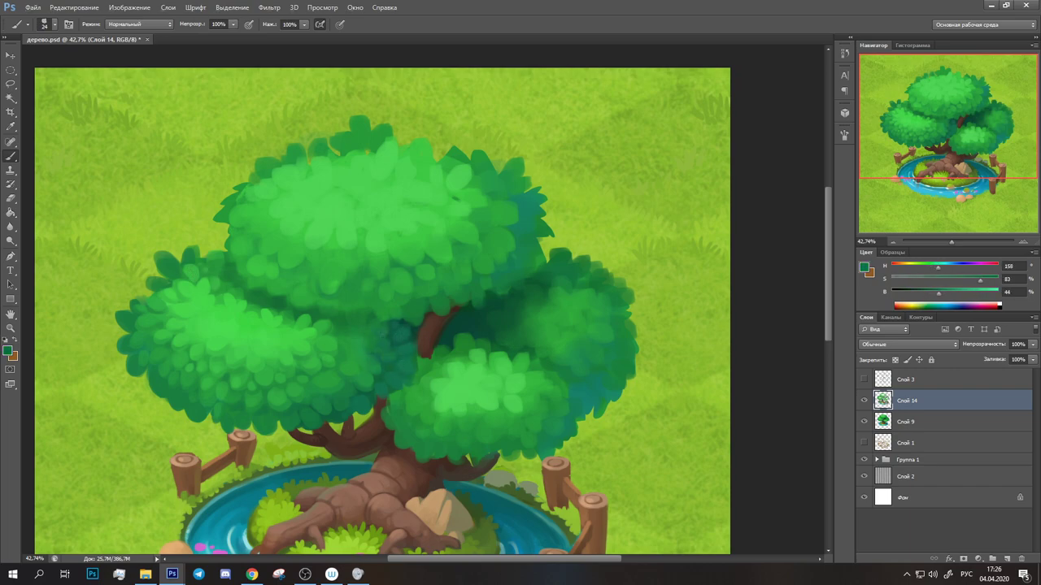
pyautogui.scroll(-5, 381, 333)
pyautogui.scroll(5, 380, 333)
pyautogui.keyDown('alt'); pyautogui.click(320, 286); pyautogui.keyUp('alt')
# Sample further darker, medium and lighter leaf greens across the canopy.
pyautogui.scroll(-3, 338, 306)
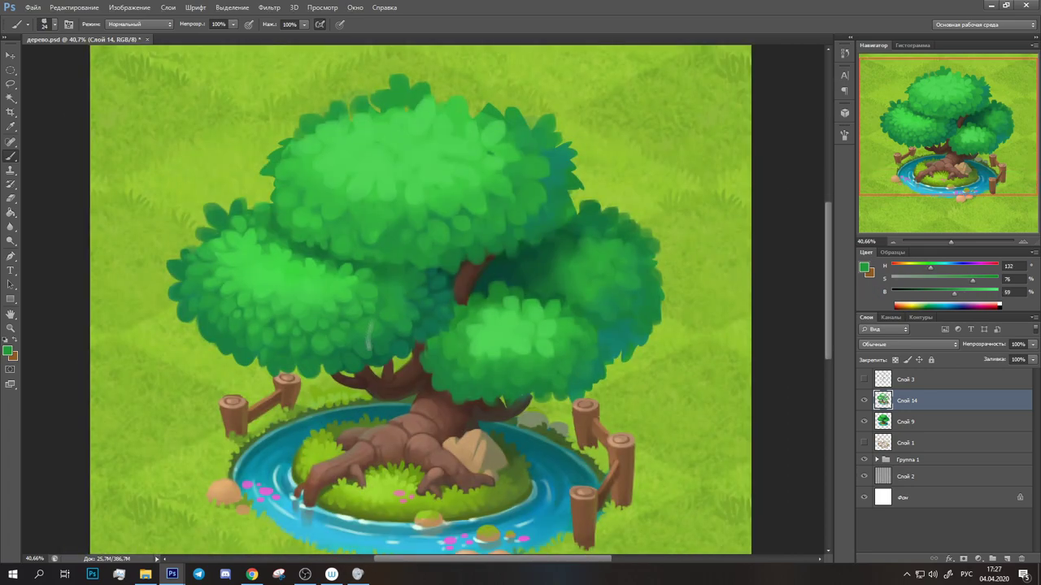
pyautogui.scroll(3, 338, 306)
pyautogui.keyDown('alt'); pyautogui.click(262, 294); pyautogui.keyUp('alt')
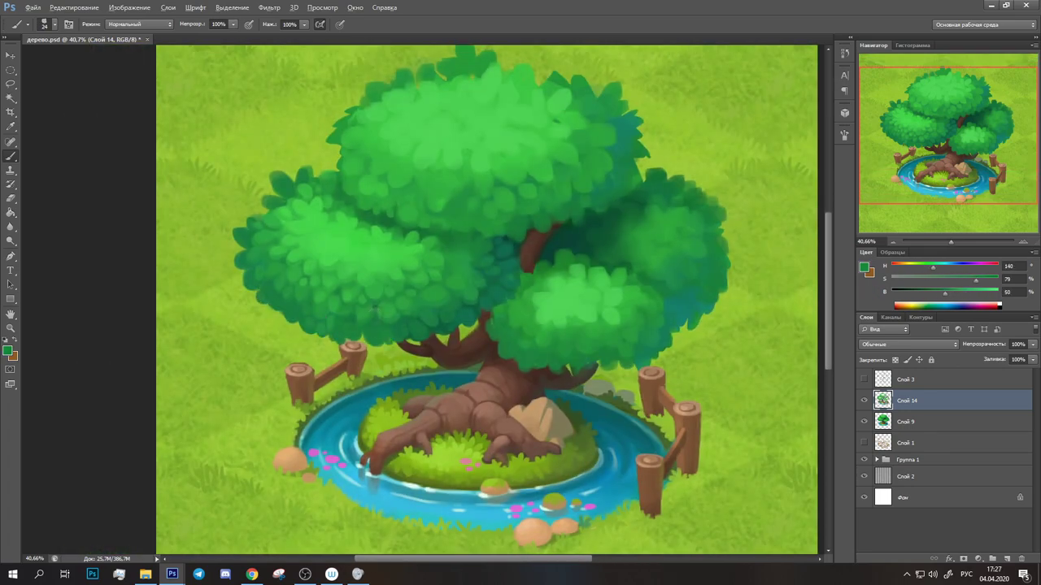
pyautogui.scroll(-2, 382, 317)
pyautogui.scroll(2, 390, 309)
pyautogui.keyDown('alt'); pyautogui.click(395, 301); pyautogui.keyUp('alt')
pyautogui.keyDown('alt'); pyautogui.click(455, 273); pyautogui.keyUp('alt')
pyautogui.scroll(1, 317, 317)
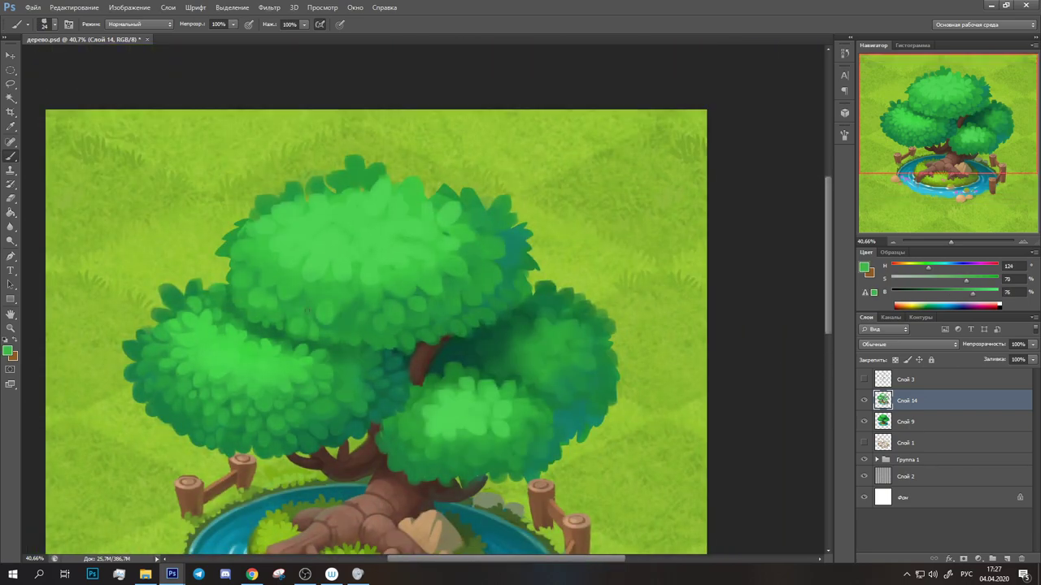
pyautogui.scroll(1, 313, 325)
pyautogui.keyDown('alt'); pyautogui.click(530, 364); pyautogui.keyUp('alt')
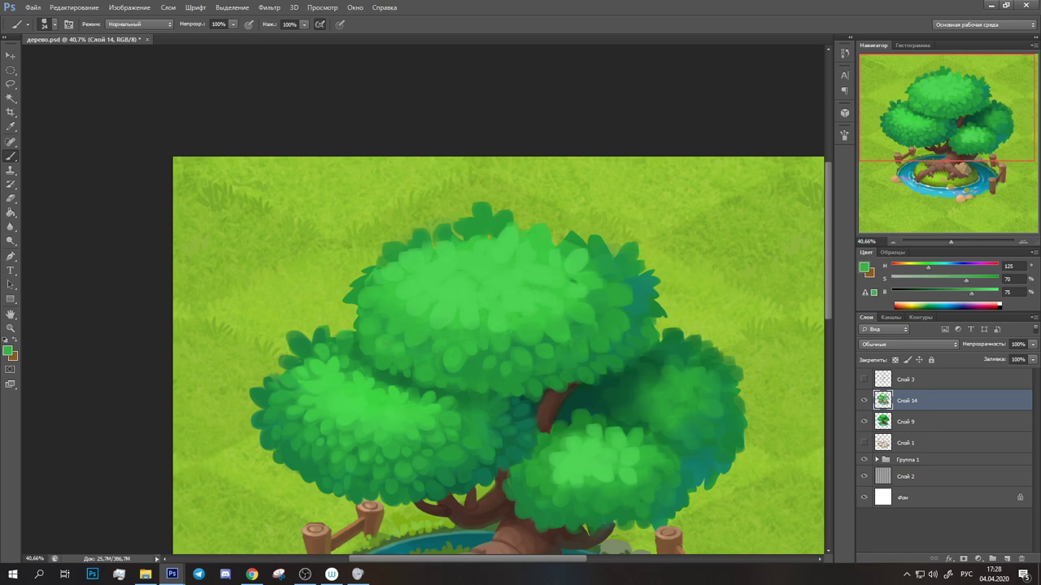
pyautogui.keyDown('alt'); pyautogui.click(364, 279); pyautogui.keyUp('alt')
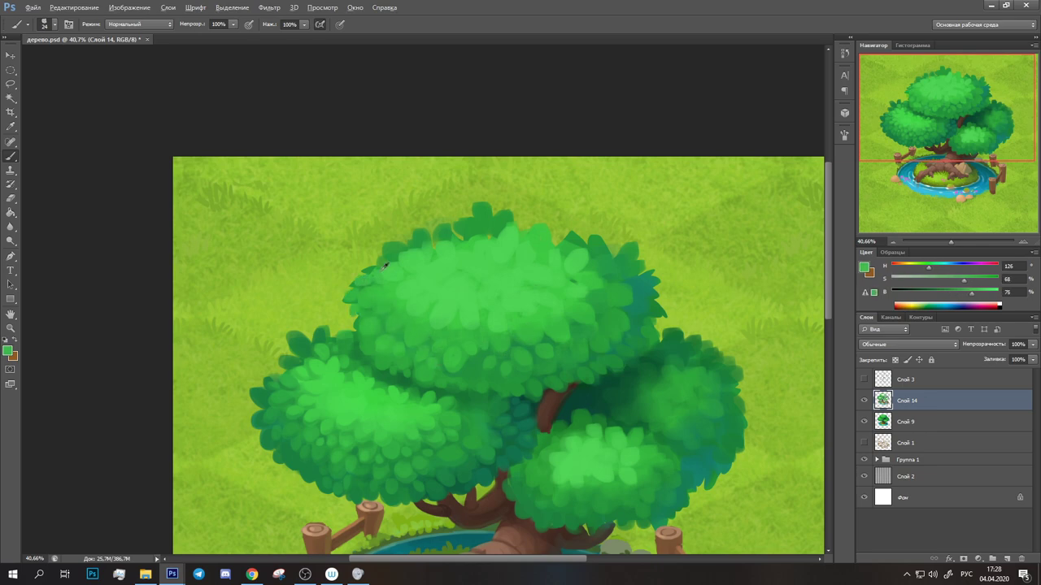
pyautogui.hscroll(3, 382, 317)
# Paint small leaf dabs along the canopy's upper-left edge, then pick the light upper-foliage green.
pyautogui.keyDown('alt'); pyautogui.click(267, 226); pyautogui.keyUp('alt')
pyautogui.moveTo(260, 221)
pyautogui.mouseDown()
pyautogui.moveTo(257, 240)
pyautogui.moveTo(274, 258)
pyautogui.mouseUp()
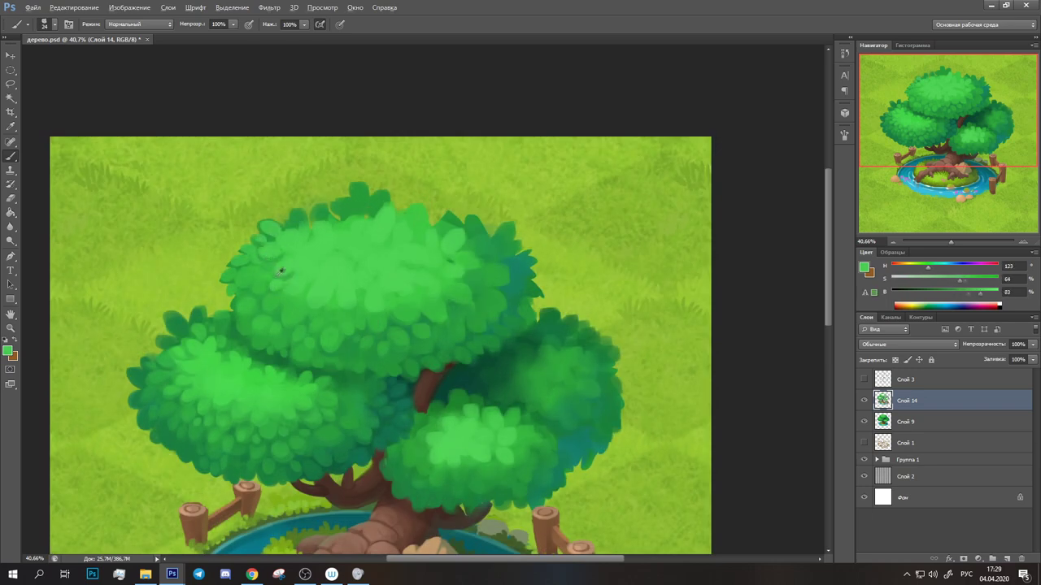
pyautogui.keyDown('alt'); pyautogui.click(265, 261); pyautogui.keyUp('alt')
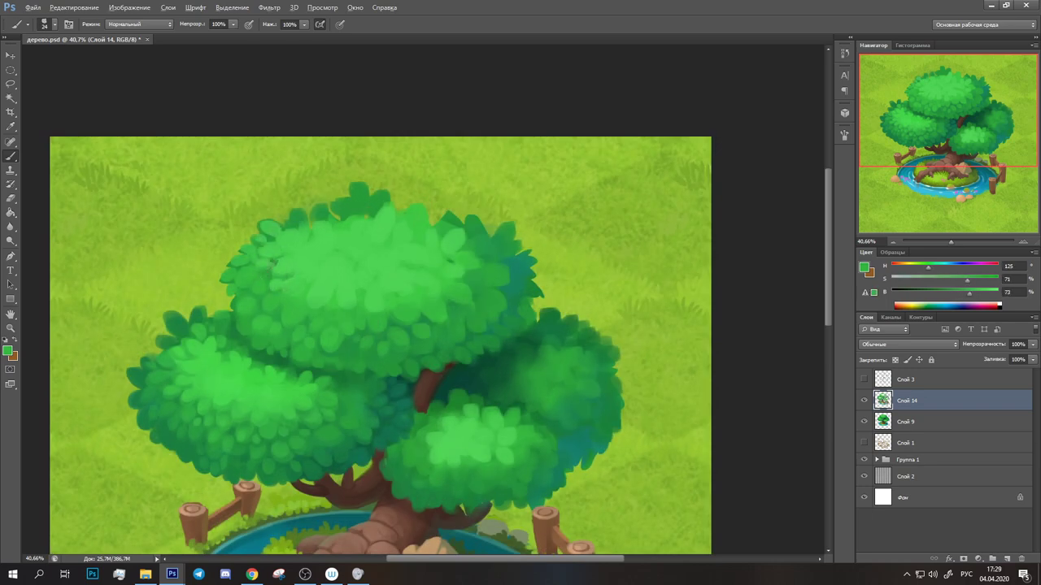
pyautogui.keyDown('alt'); pyautogui.click(298, 300); pyautogui.keyUp('alt')
pyautogui.hscroll(1, 298, 300)
pyautogui.keyDown('alt'); pyautogui.click(258, 314); pyautogui.keyUp('alt')
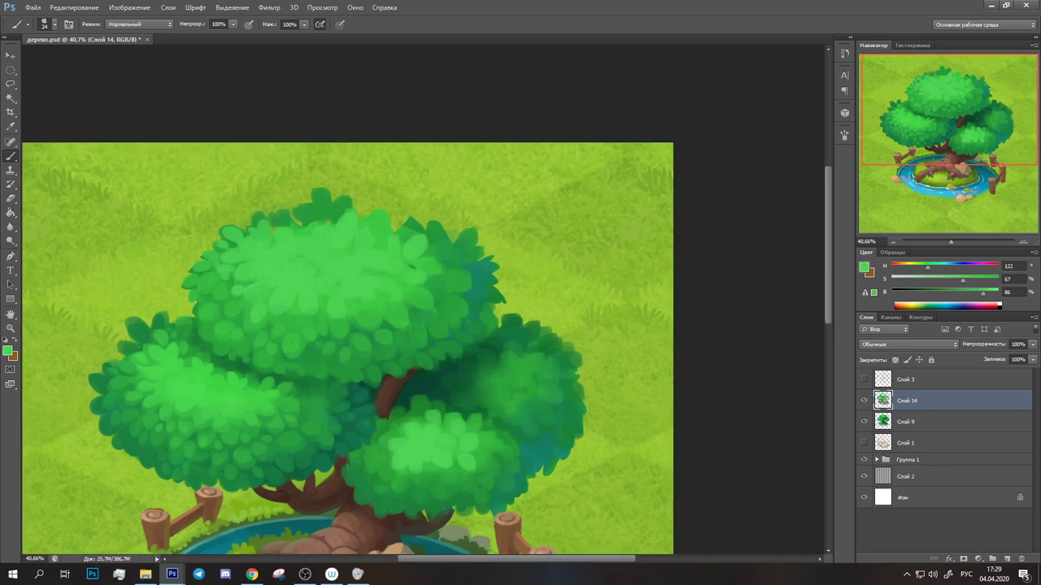
pyautogui.keyDown('alt'); pyautogui.click(259, 314); pyautogui.keyUp('alt')
# Bring the upper-left canopy into view and sample light top-foliage greens.
pyautogui.keyDown('alt'); pyautogui.click(333, 302); pyautogui.keyUp('alt')
pyautogui.scroll(-3, 333, 302)
pyautogui.scroll(3, 340, 272)
pyautogui.keyDown('alt'); pyautogui.click(340, 272); pyautogui.keyUp('alt')
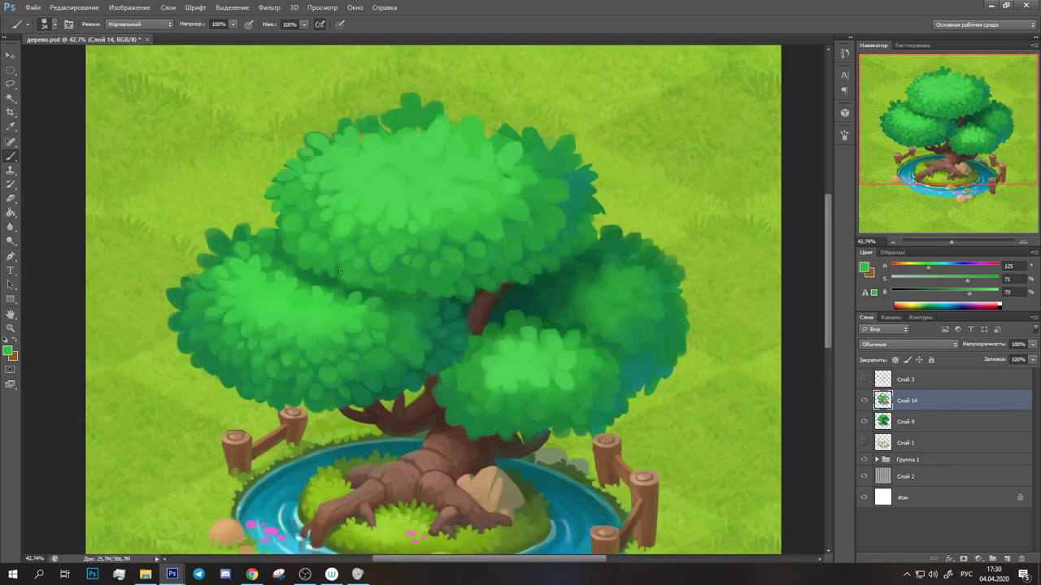
pyautogui.keyDown('alt'); pyautogui.click(512, 236); pyautogui.keyUp('alt')
pyautogui.keyDown('alt'); pyautogui.click(424, 212); pyautogui.keyUp('alt')
pyautogui.keyDown('alt'); pyautogui.click(411, 125); pyautogui.keyUp('alt')
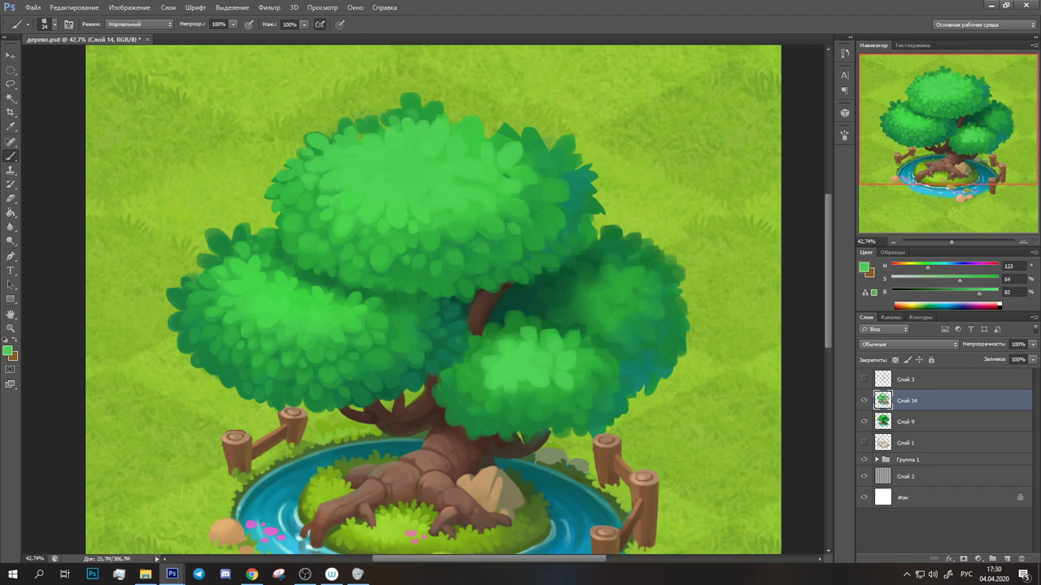
pyautogui.moveTo(413, 114); pyautogui.dragTo(297, 148)
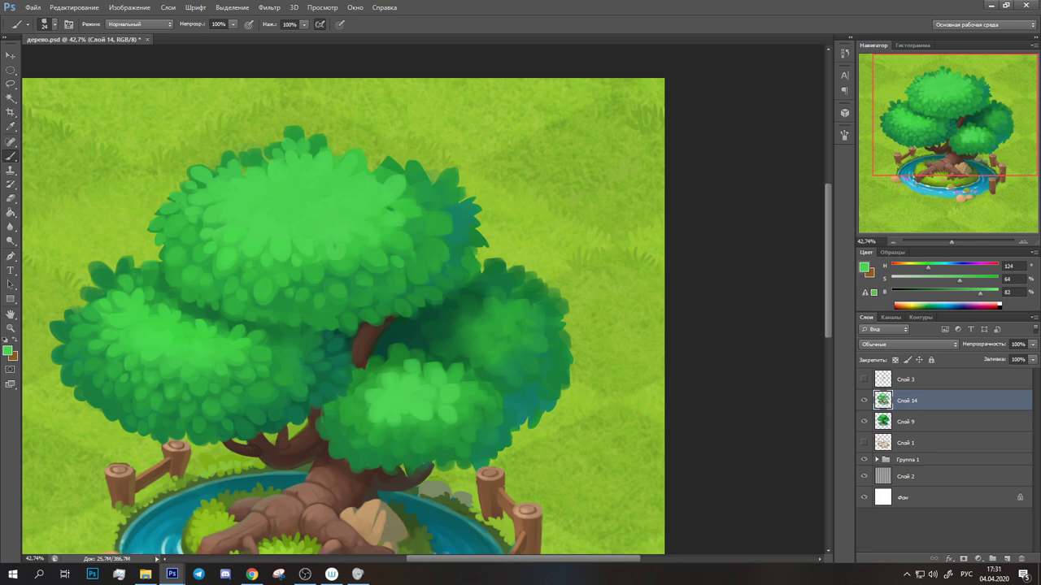
pyautogui.keyDown('alt'); pyautogui.click(394, 201); pyautogui.keyUp('alt')
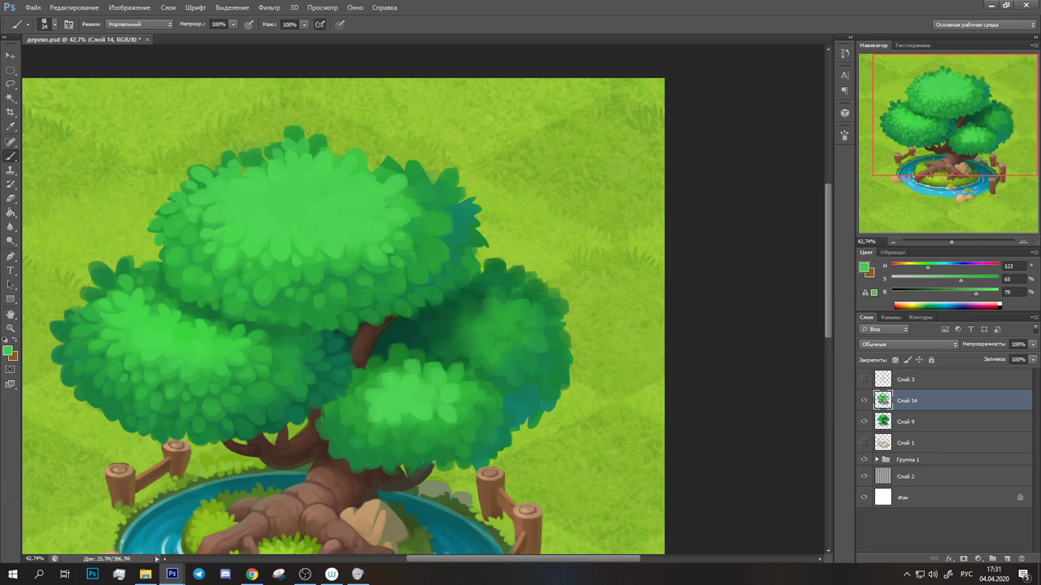
pyautogui.keyDown('alt'); pyautogui.click(423, 189); pyautogui.keyUp('alt')
# Set the brush size to 25.
pyautogui.rightClick(276, 208)
pyautogui.write('25 пикс.')
pyautogui.press('Return')
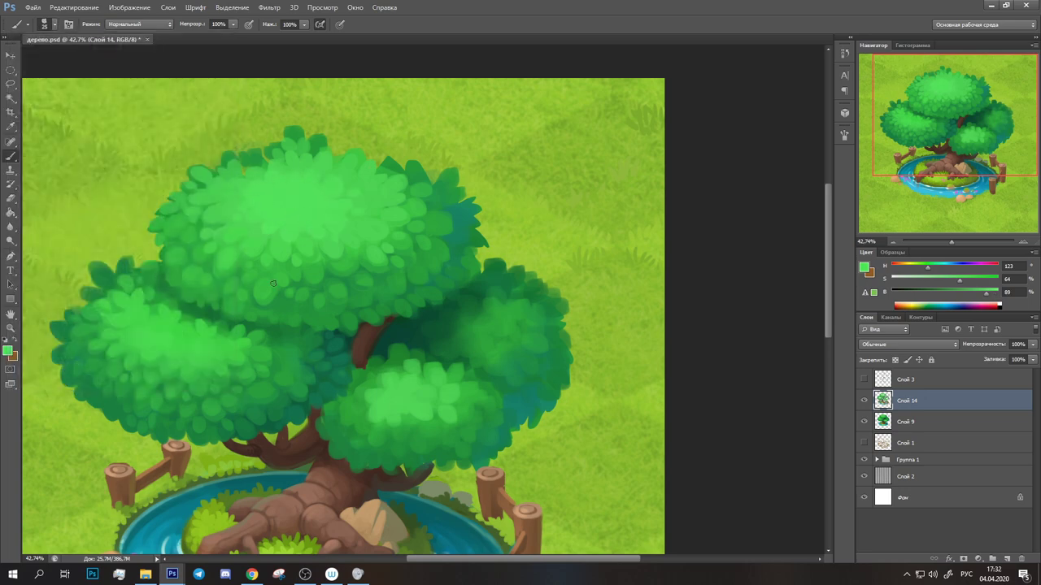
# Paint dark and lighter green leaves along the canopy's upper-right edge.
pyautogui.keyDown('alt'); pyautogui.click(447, 234); pyautogui.keyUp('alt')
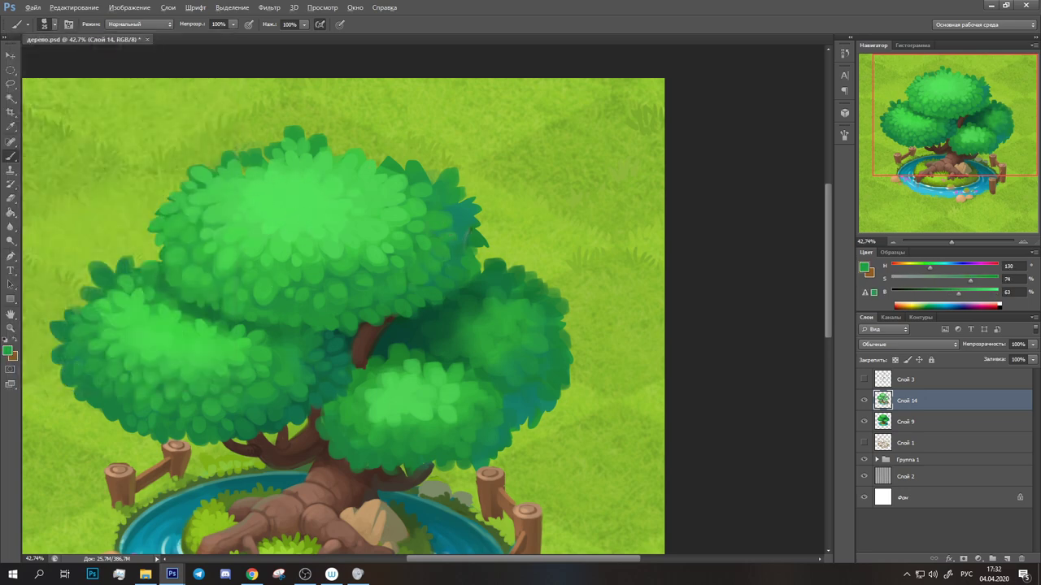
pyautogui.moveTo(447, 170)
pyautogui.mouseDown()
pyautogui.moveTo(427, 179)
pyautogui.moveTo(378, 161)
pyautogui.mouseUp()
pyautogui.keyDown('alt'); pyautogui.click(388, 170); pyautogui.keyUp('alt')
pyautogui.moveTo(317, 145); pyautogui.dragTo(252, 161)
pyautogui.keyDown('alt'); pyautogui.click(481, 211); pyautogui.keyUp('alt')
pyautogui.moveTo(483, 203); pyautogui.dragTo(482, 260)
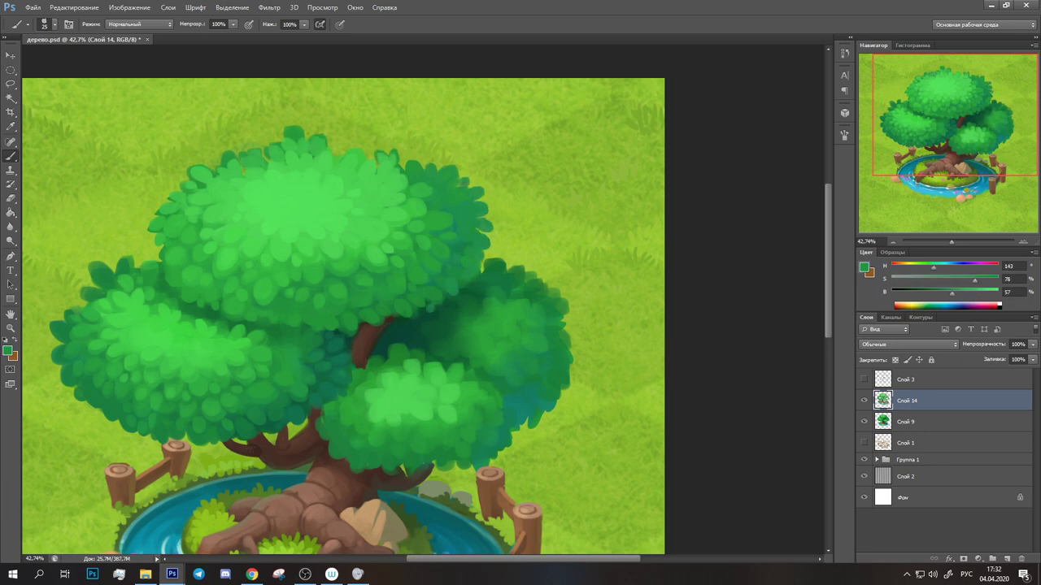
# Add the new layer Слой 15 above Слой 14 and pick a lighter green.
pyautogui.hotkey('ctrl', 'shift', 'alt', 'n')
pyautogui.rightClick(272, 339)
pyautogui.press('Escape')
pyautogui.keyDown('alt'); pyautogui.click(203, 355); pyautogui.keyUp('alt')
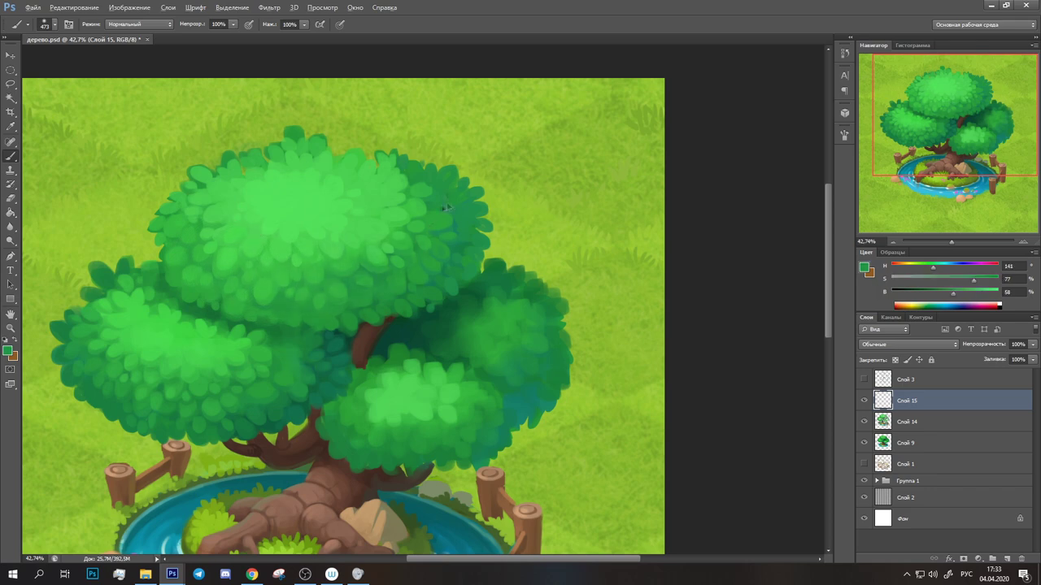
# Add Слой 16 in Overlay mode and shade dark teal under the left foliage clump.
pyautogui.keyDown('alt'); pyautogui.click(329, 325); pyautogui.keyUp('alt')
pyautogui.scroll(-5, 341, 317)
pyautogui.scroll(5, 342, 317)
pyautogui.keyDown('alt'); pyautogui.click(321, 179); pyautogui.keyUp('alt')
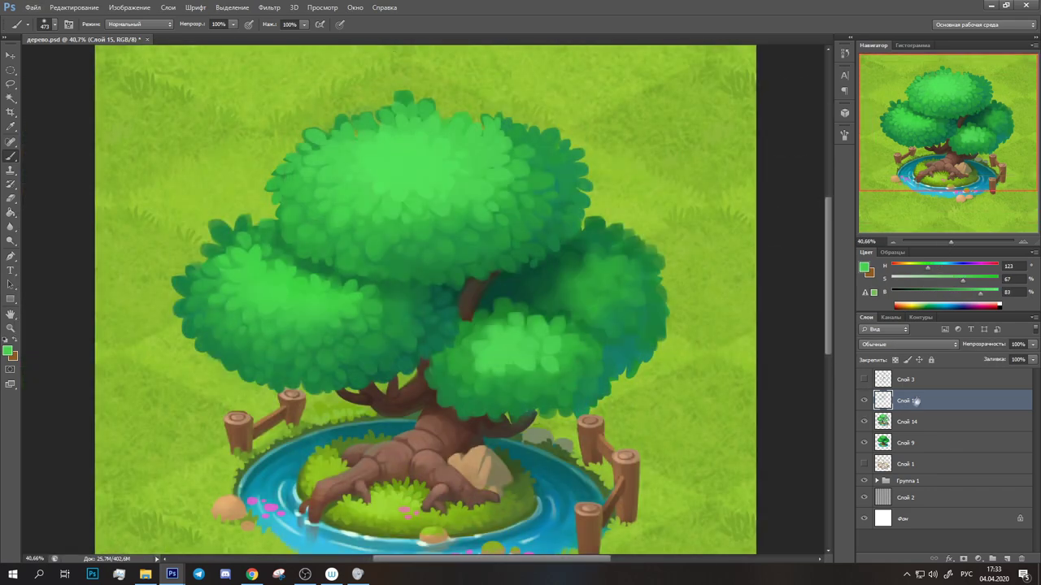
pyautogui.hotkey('ctrl', 'shift', 'alt', 'n')
pyautogui.hotkey('shift', 'alt', 'o')
pyautogui.keyDown('alt'); pyautogui.click(422, 301); pyautogui.keyUp('alt')
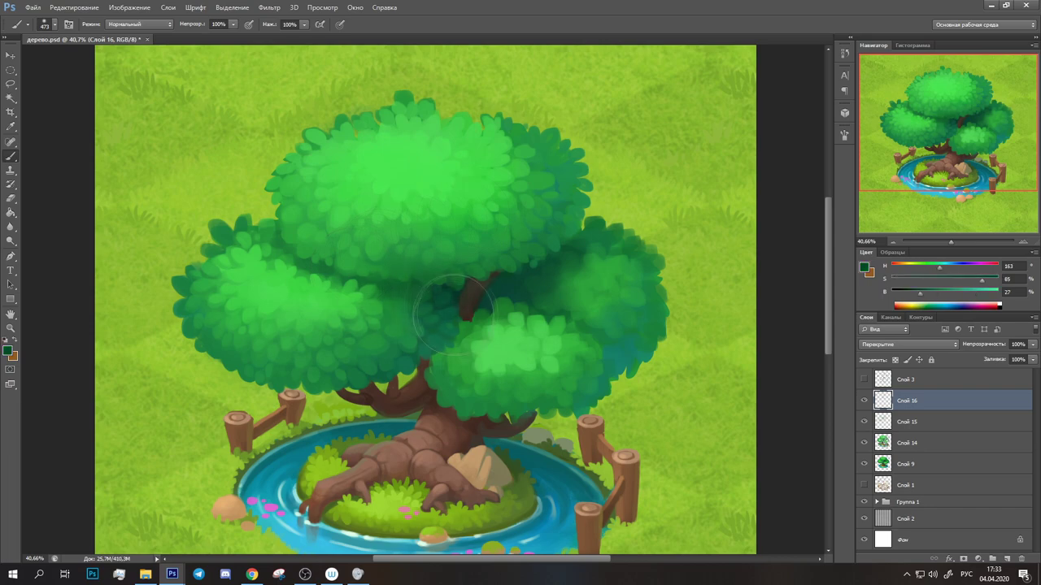
pyautogui.rightClick(295, 235)
pyautogui.moveTo(357, 278)
pyautogui.mouseDown()
pyautogui.moveTo(209, 333)
pyautogui.moveTo(314, 350)
pyautogui.mouseUp()
# Zoom out, add Слой 17 set to Умножение (Multiply), and pick a mid green.
pyautogui.moveTo(950, 241); pyautogui.dragTo(945, 241)
pyautogui.press('e')
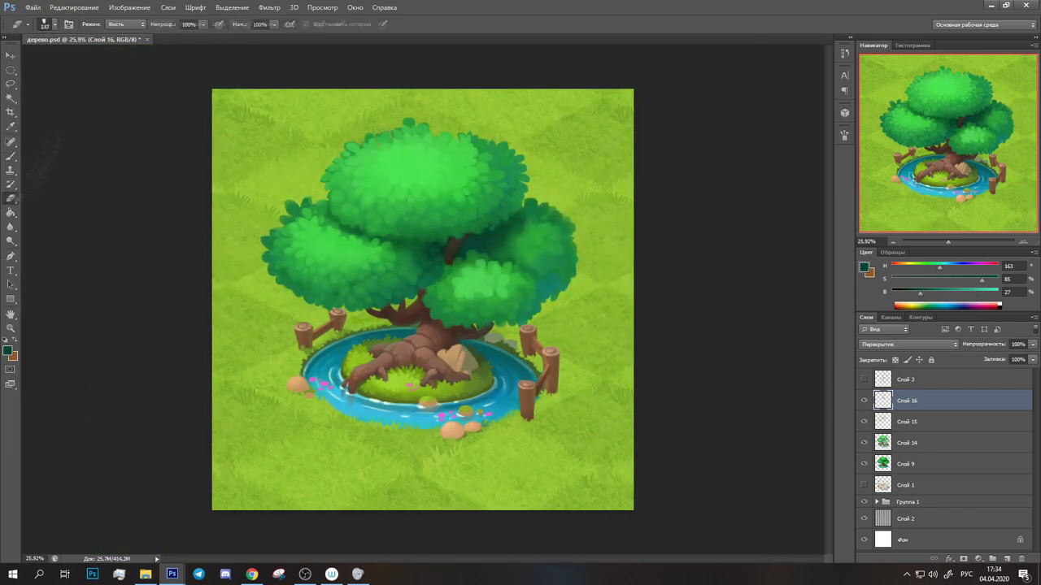
pyautogui.hotkey('ctrl', 'shift', 'alt', 'n')
pyautogui.click(908, 344)
pyautogui.click(878, 100)
pyautogui.press('b')
pyautogui.keyDown('alt'); pyautogui.click(305, 267); pyautogui.keyUp('alt')
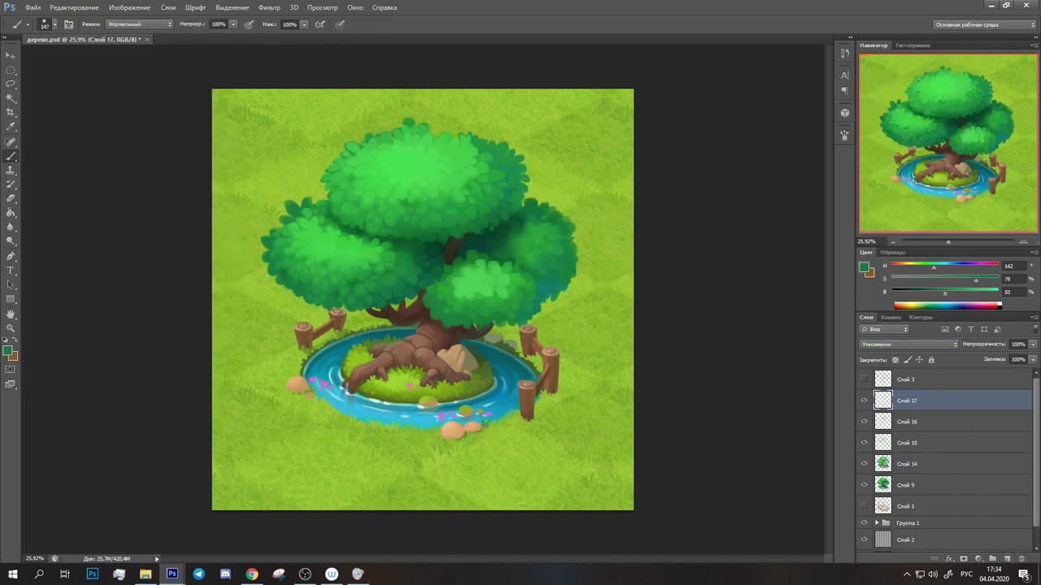
# Add the normal layer Слой 18 and set a small brush size of 17.
pyautogui.hotkey('ctrl', 'shift', 'alt', 'n')
pyautogui.click(55, 25)
pyautogui.doubleClick(65, 335)
pyautogui.scroll(5, 397, 256)
# Briefly select Слой 17, then return to painting on Слой 18 with a resized brush.
pyautogui.keyDown('alt'); pyautogui.click(194, 261); pyautogui.keyUp('alt')
pyautogui.scroll(3, 477, 186)
pyautogui.hscroll(2, 477, 186)
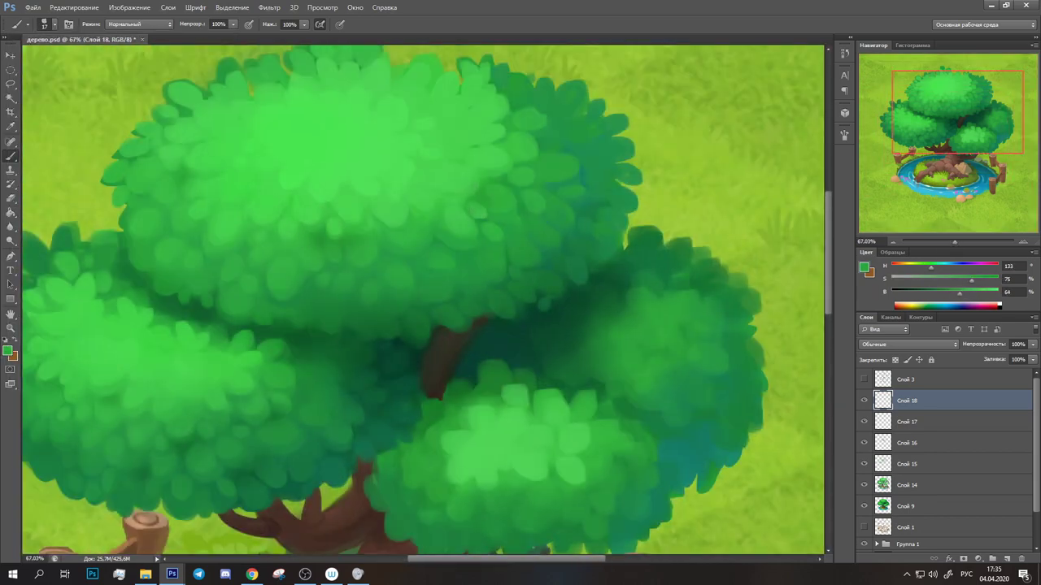
pyautogui.scroll(-2, 478, 213)
pyautogui.scroll(-3, 344, 169)
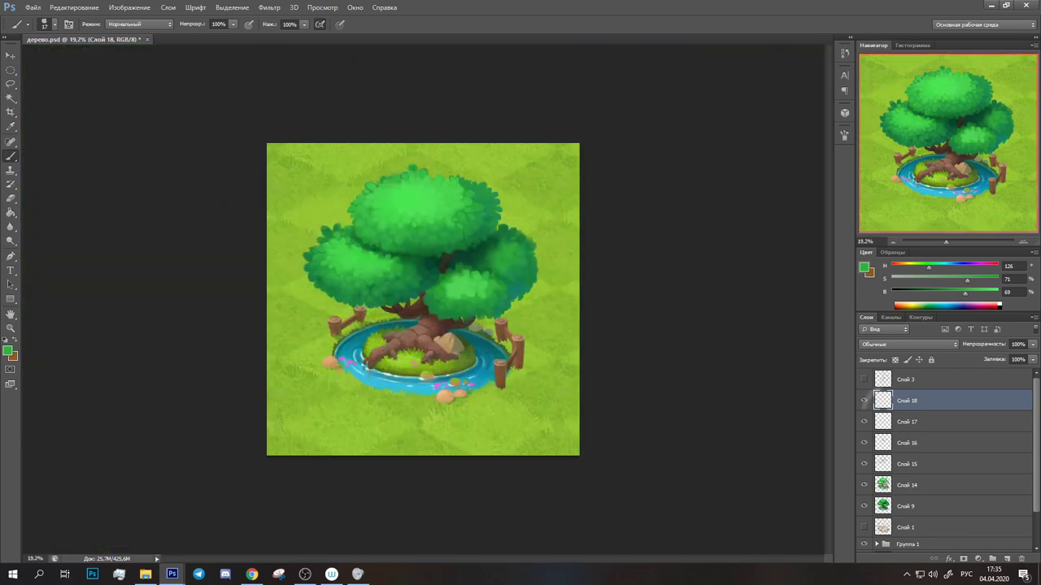
pyautogui.click(883, 421)
pyautogui.press('e')
pyautogui.scroll(3, 422, 299)
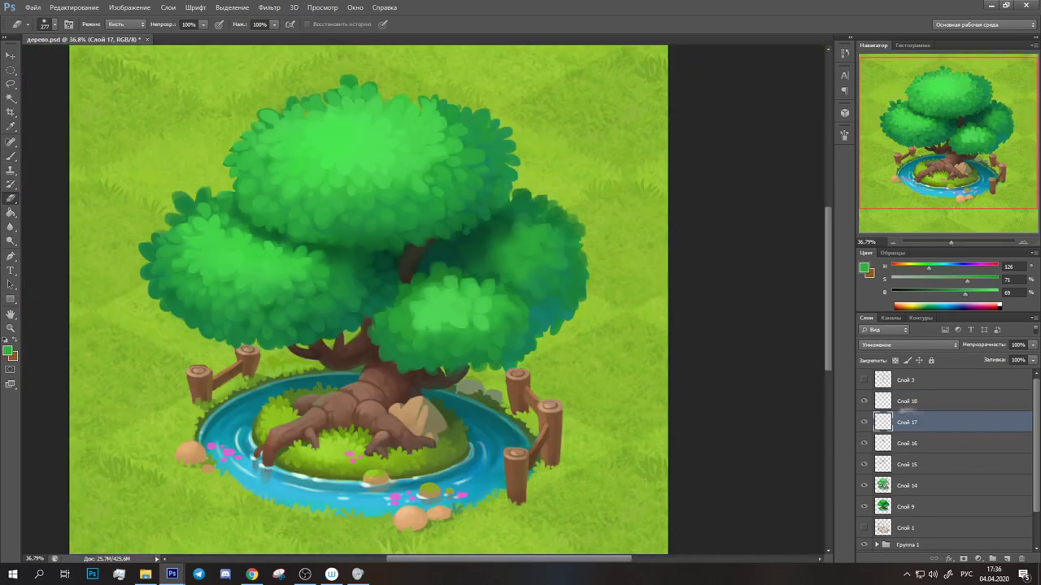
pyautogui.press('b')
pyautogui.click(907, 401)
pyautogui.click(45, 24)
pyautogui.press('Escape')
# Sample a series of mid, light, deep and shadow greens from the foliage.
pyautogui.keyDown('alt'); pyautogui.click(422, 325); pyautogui.keyUp('alt')
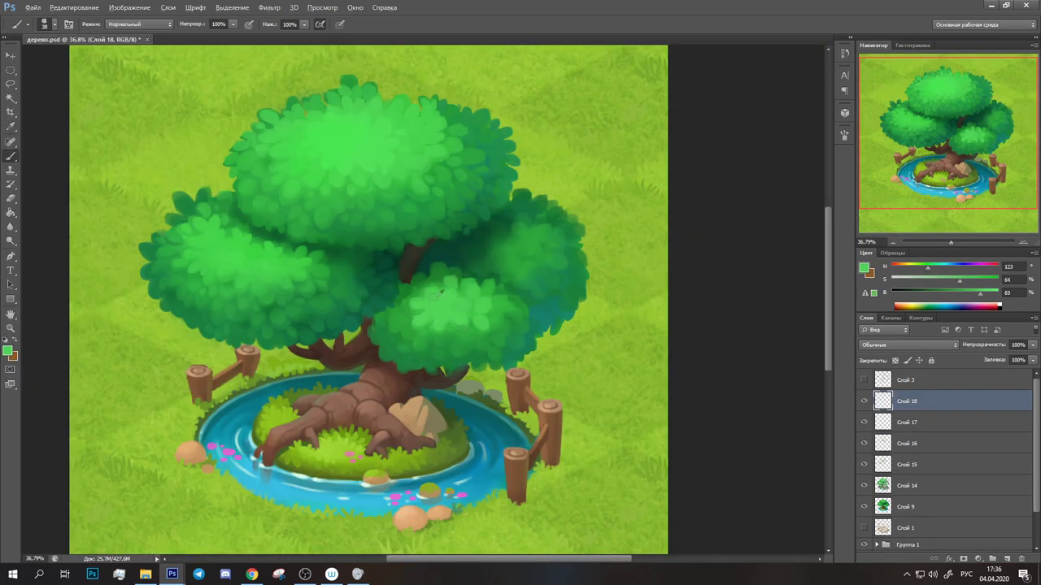
pyautogui.keyDown('alt'); pyautogui.click(402, 317); pyautogui.keyUp('alt')
pyautogui.keyDown('alt'); pyautogui.click(453, 336); pyautogui.keyUp('alt')
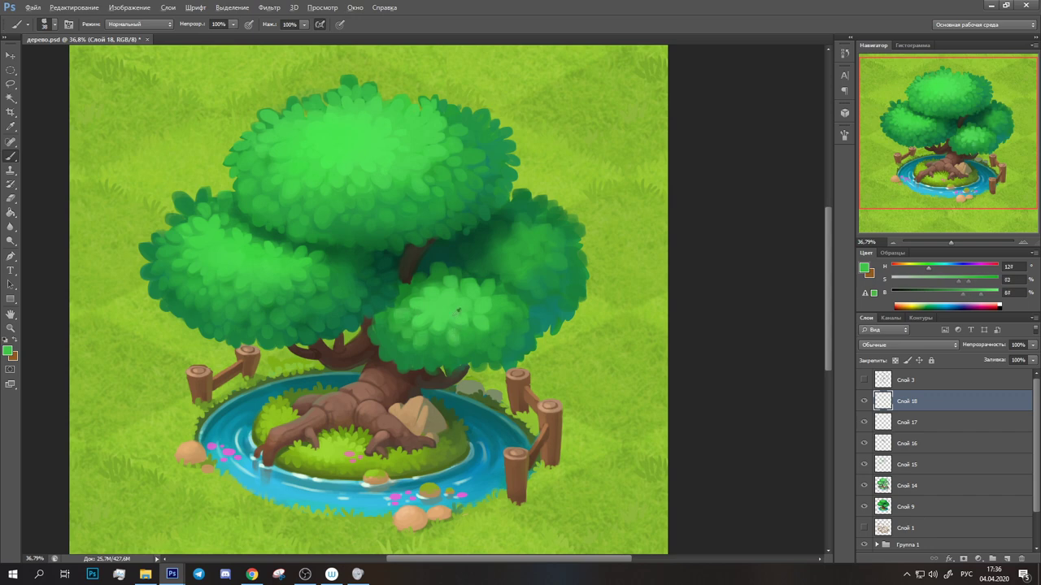
pyautogui.keyDown('alt'); pyautogui.click(480, 326); pyautogui.keyUp('alt')
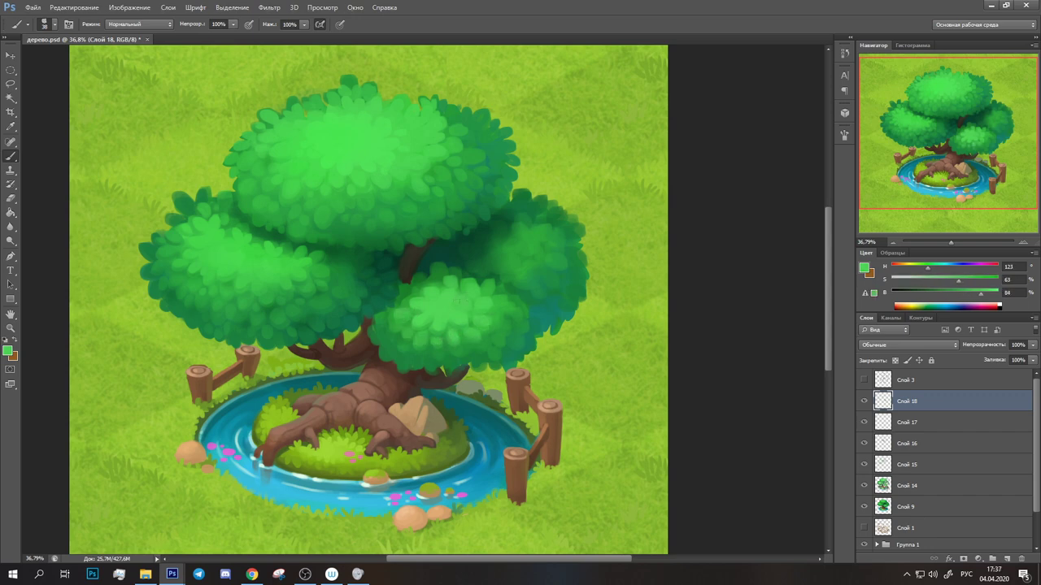
pyautogui.keyDown('alt'); pyautogui.click(396, 344); pyautogui.keyUp('alt')
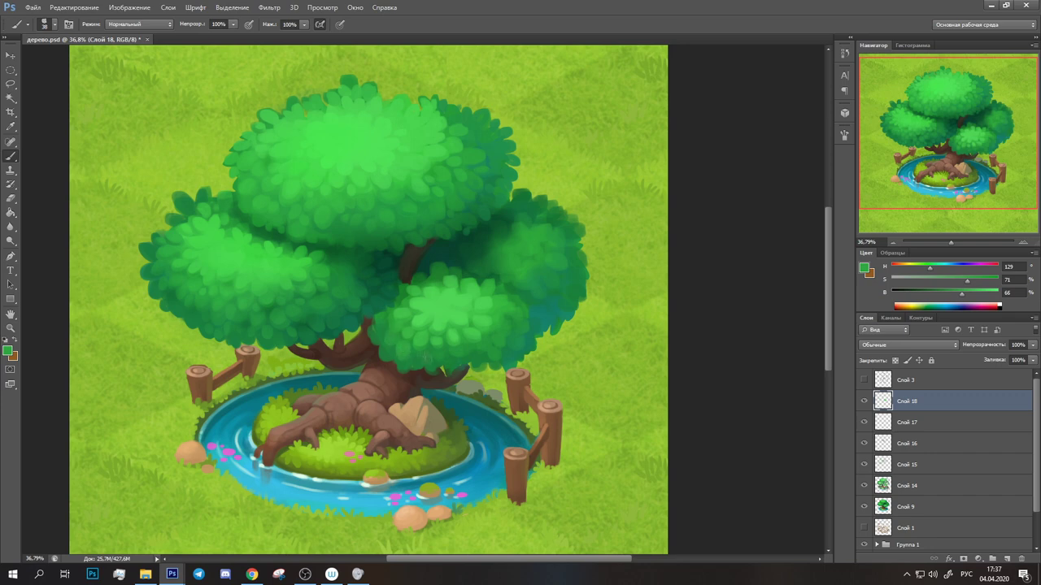
pyautogui.keyDown('alt'); pyautogui.click(443, 269); pyautogui.keyUp('alt')
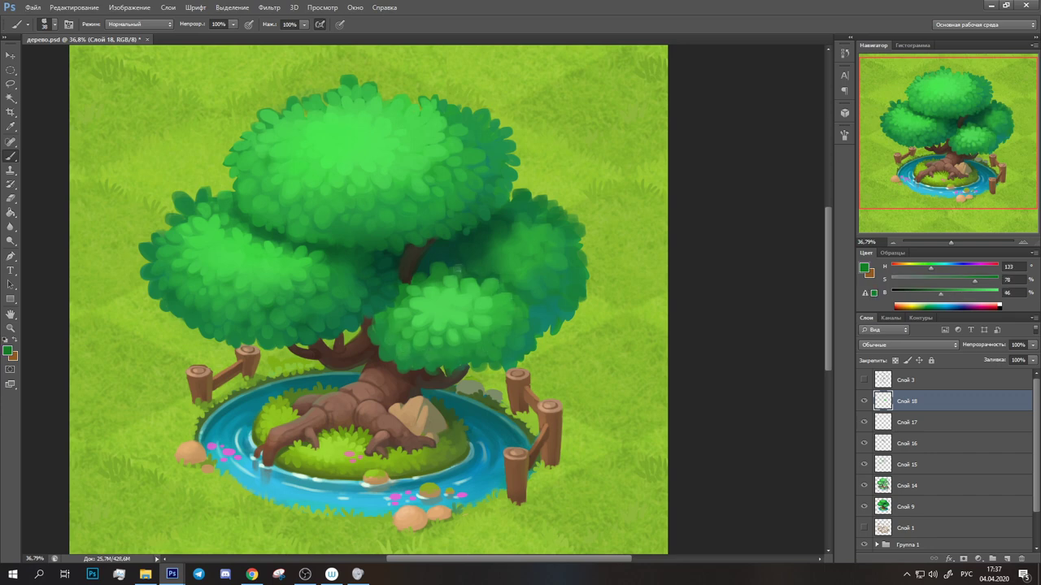
pyautogui.keyDown('alt'); pyautogui.click(400, 299); pyautogui.keyUp('alt')
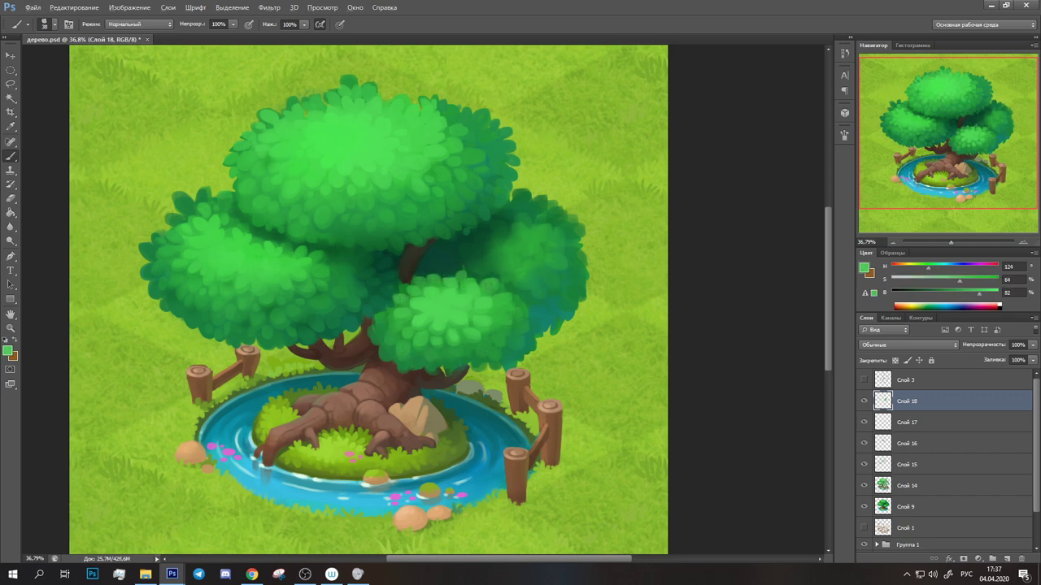
pyautogui.keyDown('alt'); pyautogui.click(380, 315); pyautogui.keyUp('alt')
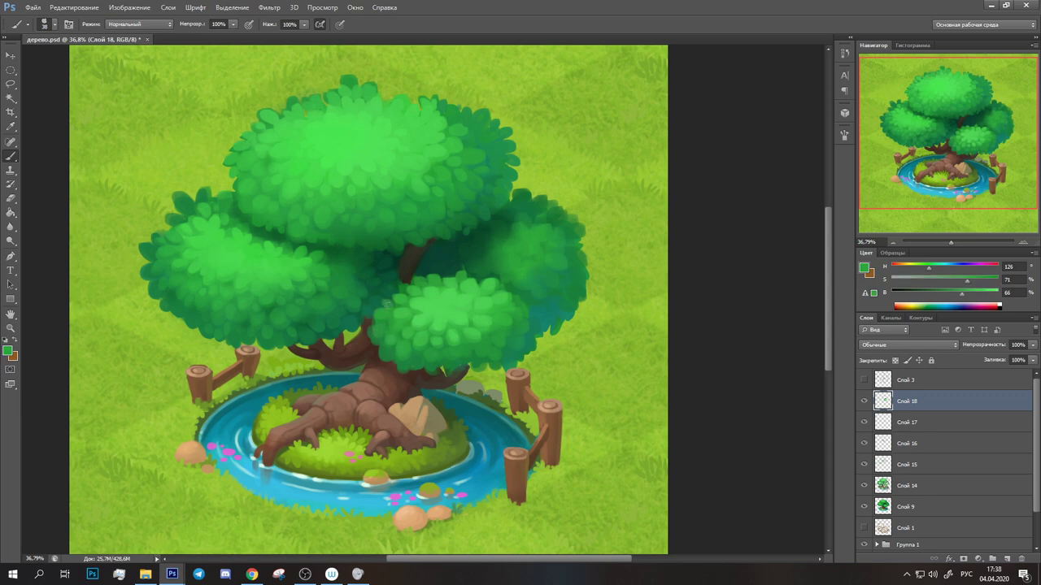
pyautogui.keyDown('alt'); pyautogui.click(469, 366); pyautogui.keyUp('alt')
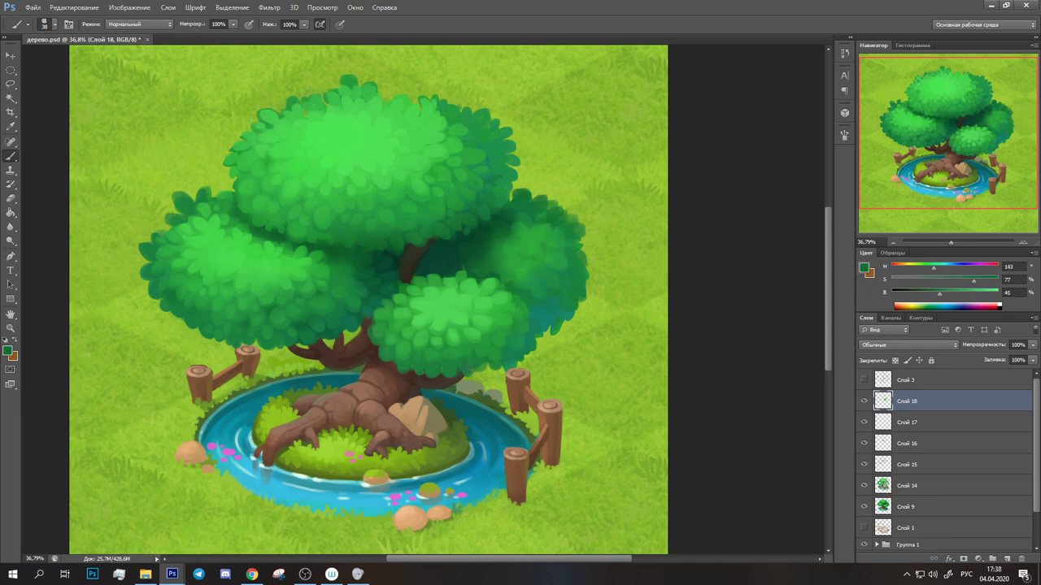
pyautogui.keyDown('alt'); pyautogui.click(527, 344); pyautogui.keyUp('alt')
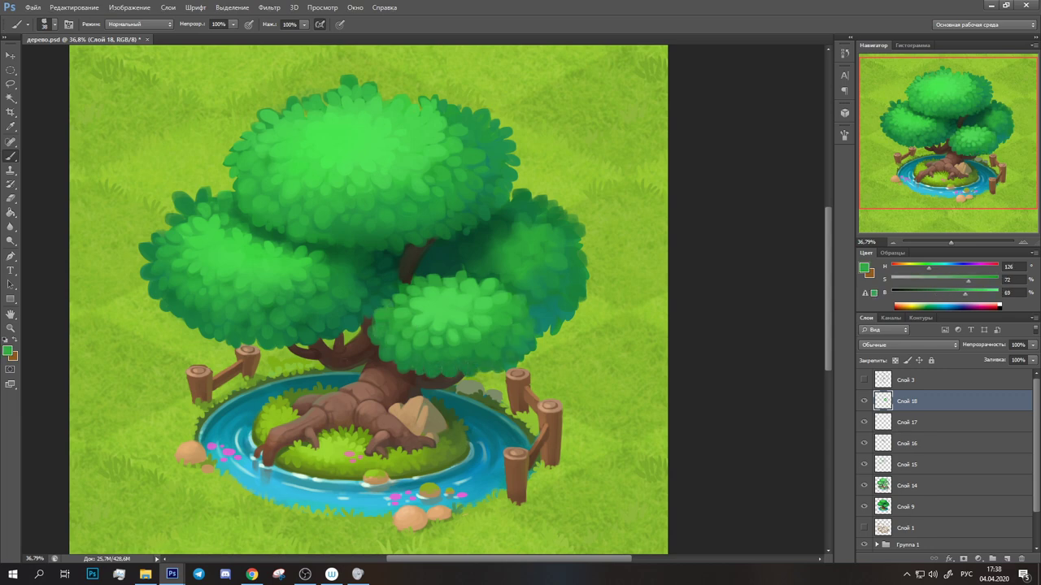
pyautogui.keyDown('alt'); pyautogui.click(400, 309); pyautogui.keyUp('alt')
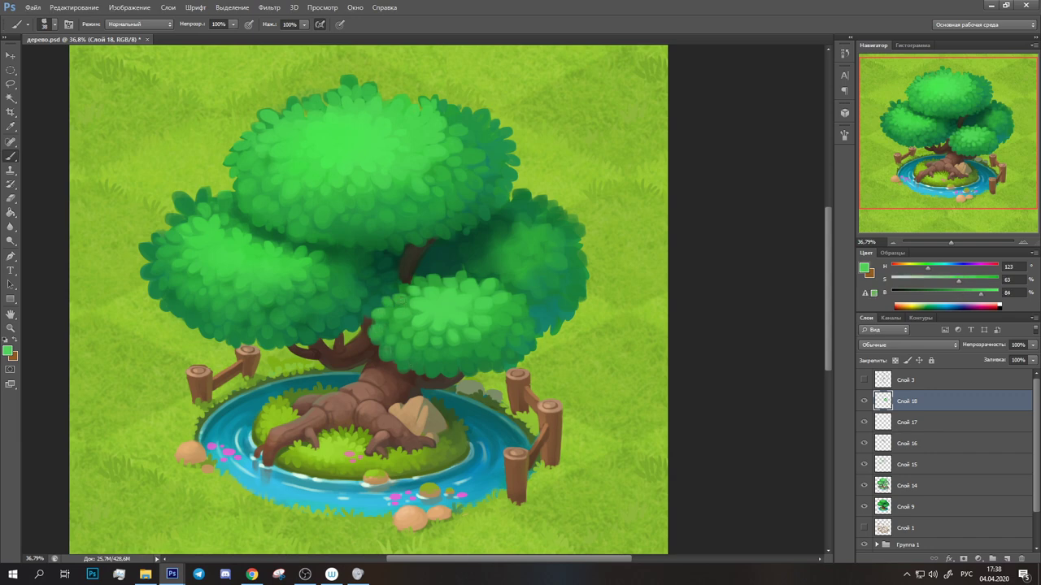
pyautogui.keyDown('alt'); pyautogui.click(439, 350); pyautogui.keyUp('alt')
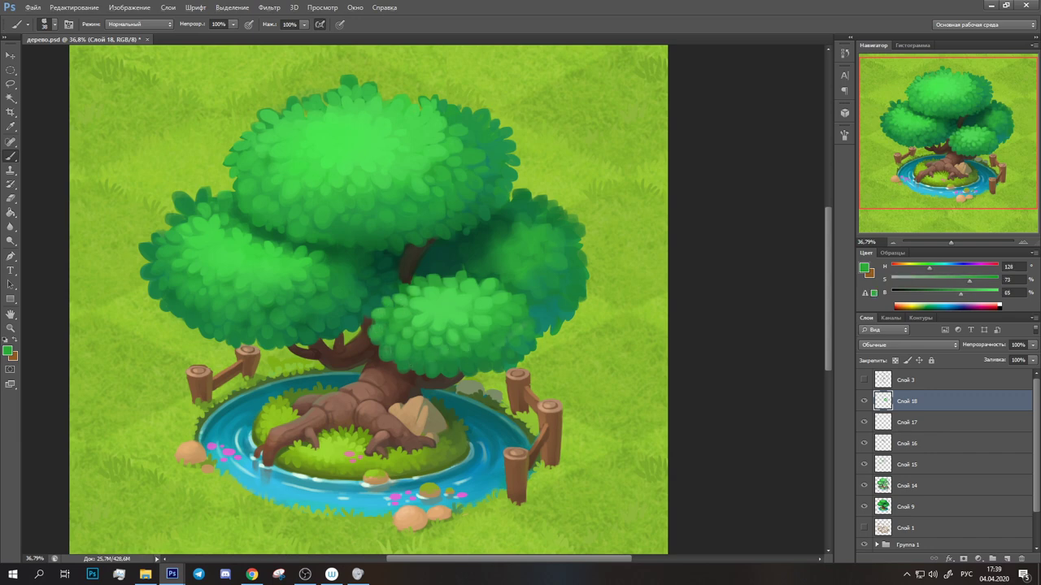
# Paint lighter green leaf strokes and dabs on the right foliage cluster.
pyautogui.moveTo(533, 318); pyautogui.dragTo(439, 350)
pyautogui.moveTo(439, 253); pyautogui.dragTo(467, 268)
pyautogui.keyDown('alt'); pyautogui.click(471, 313); pyautogui.keyUp('alt')
pyautogui.moveTo(470, 319)
pyautogui.mouseDown()
pyautogui.moveTo(480, 302)
pyautogui.moveTo(415, 270)
pyautogui.moveTo(403, 293)
pyautogui.mouseUp()
pyautogui.keyDown('alt'); pyautogui.click(479, 323); pyautogui.keyUp('alt')
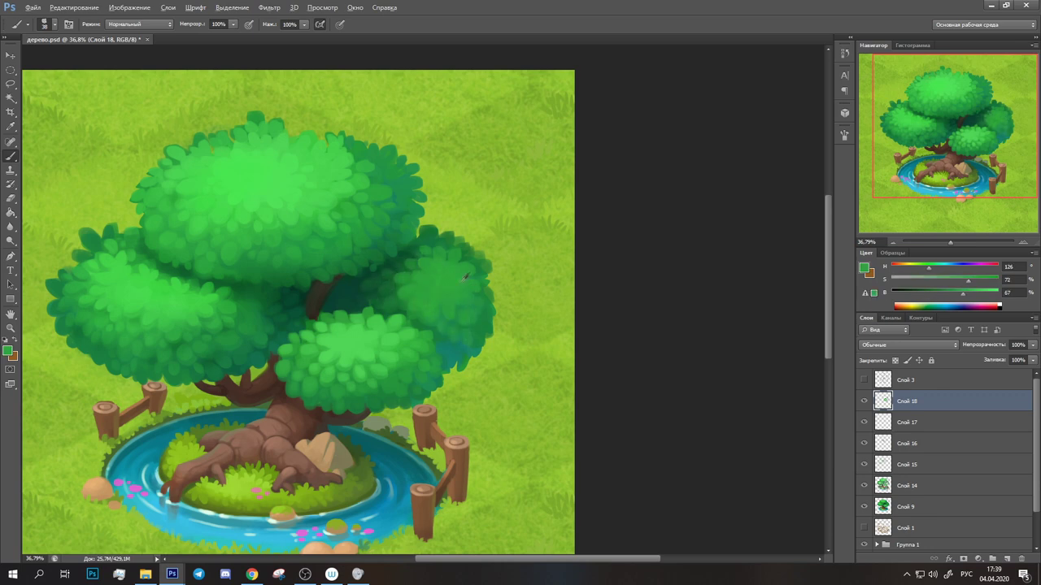
# Darken the crown's lower-right edge and the shadow under the crown with dark teal.
pyautogui.keyDown('alt'); pyautogui.click(452, 321); pyautogui.keyUp('alt')
pyautogui.keyDown('alt'); pyautogui.click(494, 295); pyautogui.keyUp('alt')
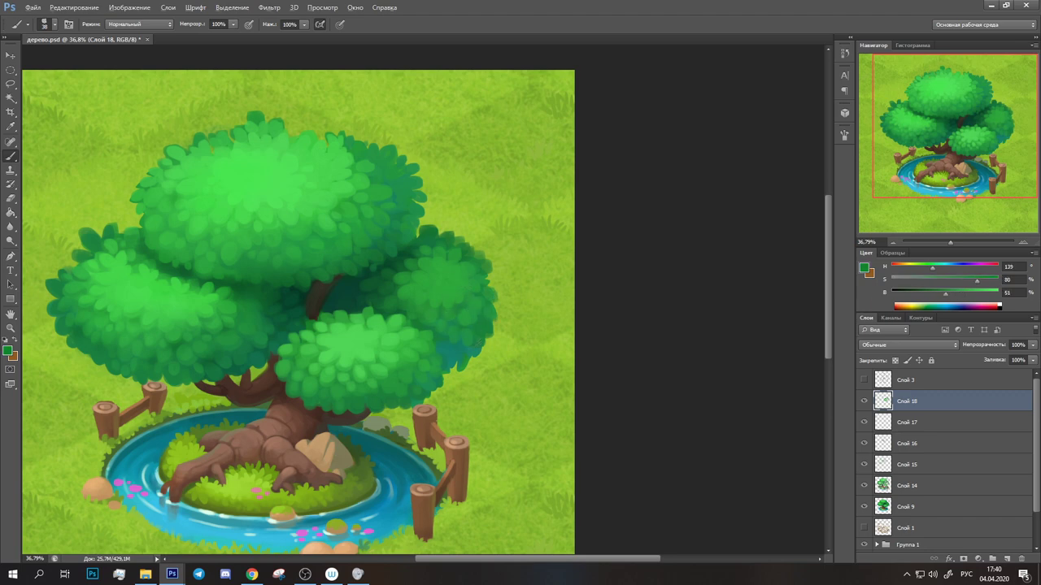
pyautogui.keyDown('alt'); pyautogui.click(454, 355); pyautogui.keyUp('alt')
pyautogui.click(473, 361)
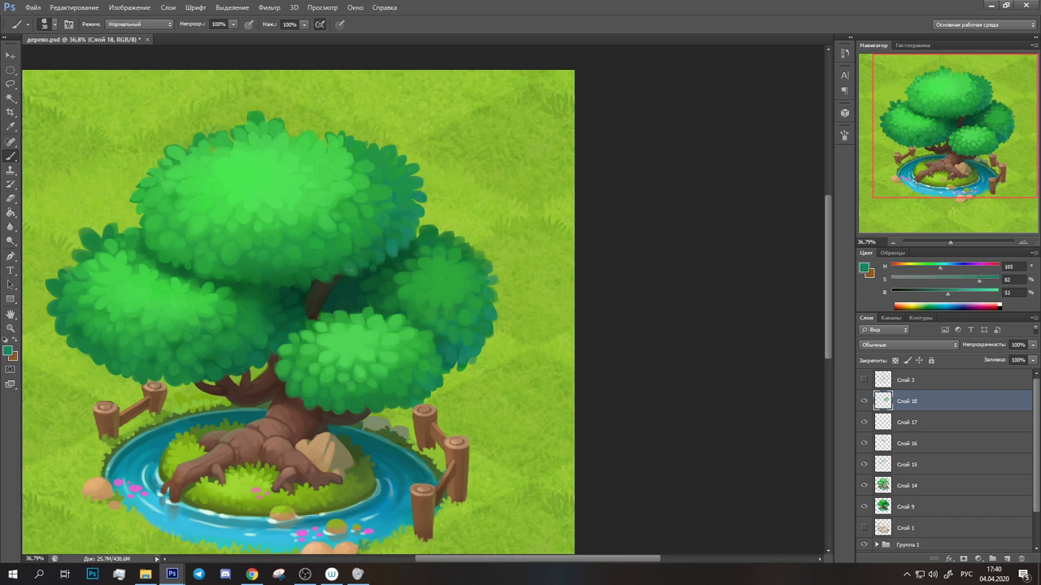
pyautogui.moveTo(281, 285); pyautogui.dragTo(261, 283)
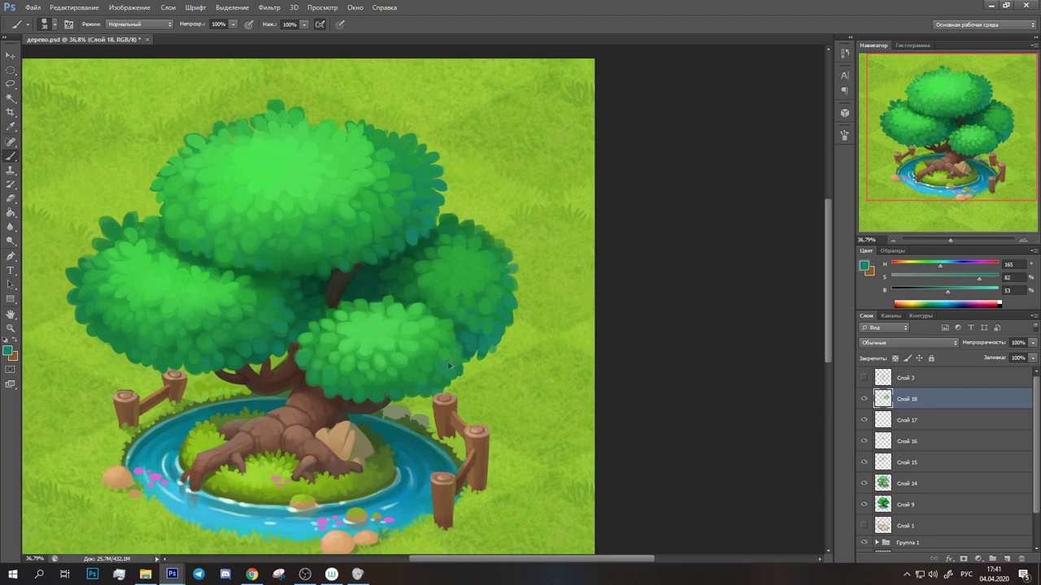
# Dab lighter green onto the right crown, then sample a bright crown green.
pyautogui.keyDown('alt'); pyautogui.click(443, 265); pyautogui.keyUp('alt')
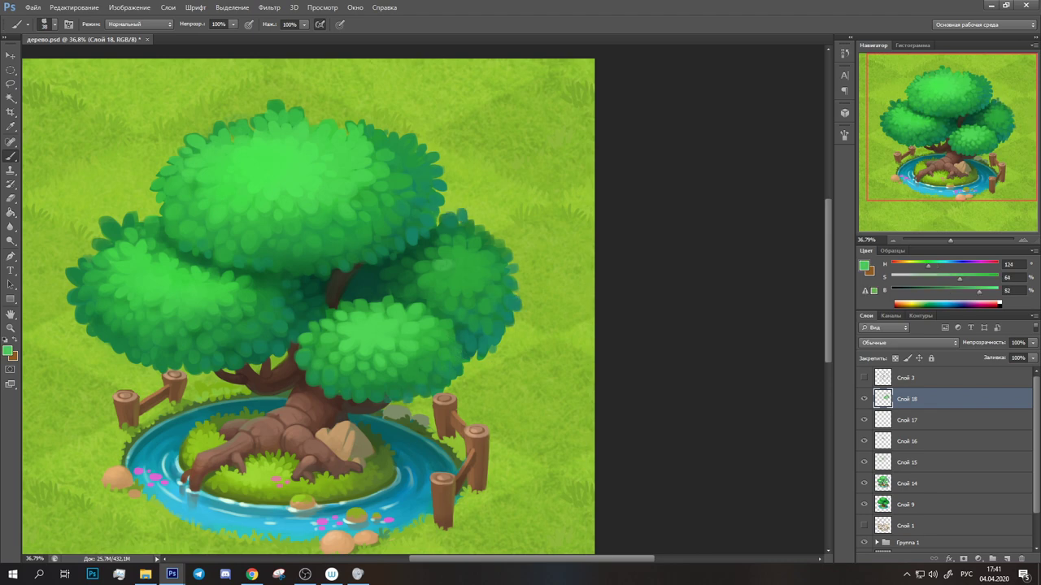
pyautogui.moveTo(434, 279); pyautogui.dragTo(461, 253)
pyautogui.keyDown('alt'); pyautogui.click(429, 259); pyautogui.keyUp('alt')
pyautogui.click(429, 259)
pyautogui.moveTo(270, 328); pyautogui.dragTo(298, 314)
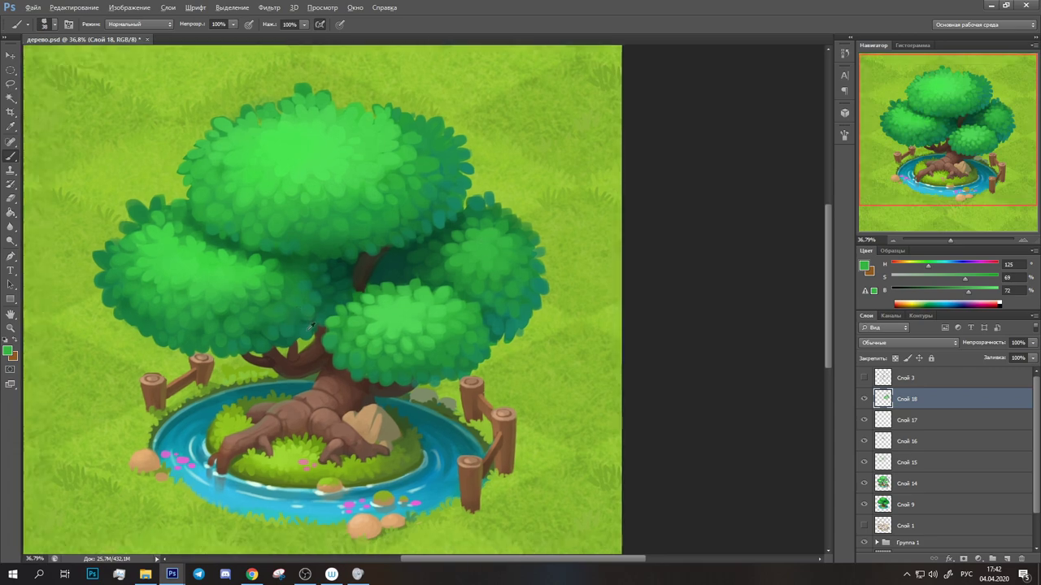
pyautogui.keyDown('alt'); pyautogui.click(472, 320); pyautogui.keyUp('alt')
# Adjust the brush size while zooming out to see the whole tree.
pyautogui.click(51, 24)
pyautogui.press('Return')
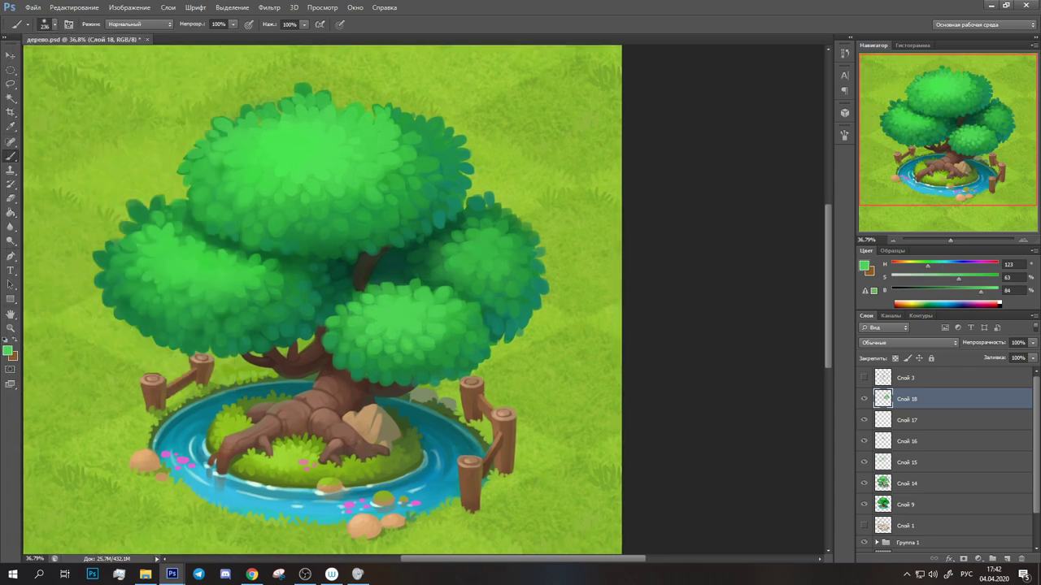
pyautogui.moveTo(949, 240); pyautogui.dragTo(947, 239)
pyautogui.click(51, 25)
pyautogui.press('Return')
pyautogui.keyDown('alt'); pyautogui.click(502, 130); pyautogui.keyUp('alt')
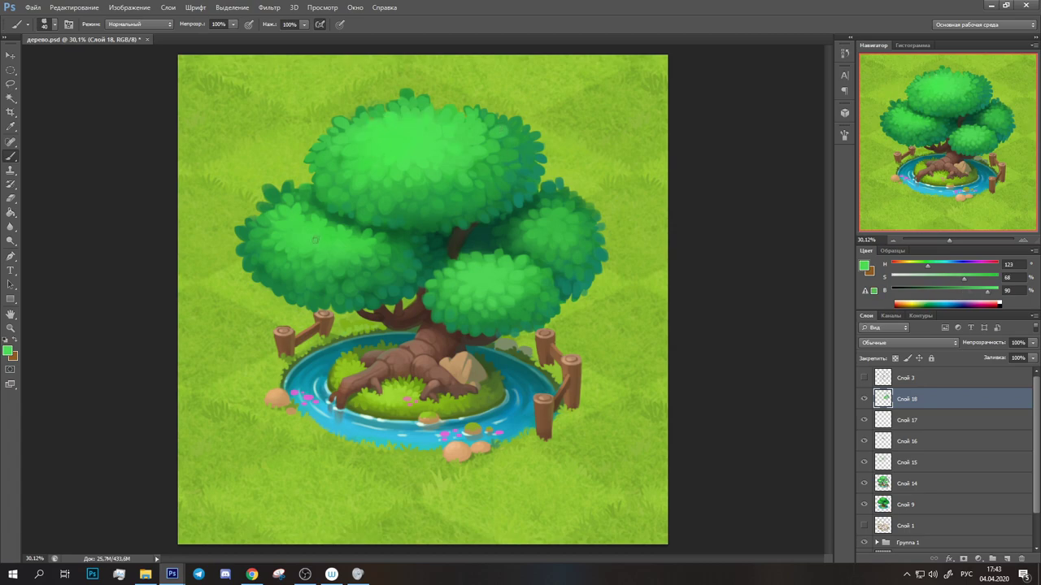